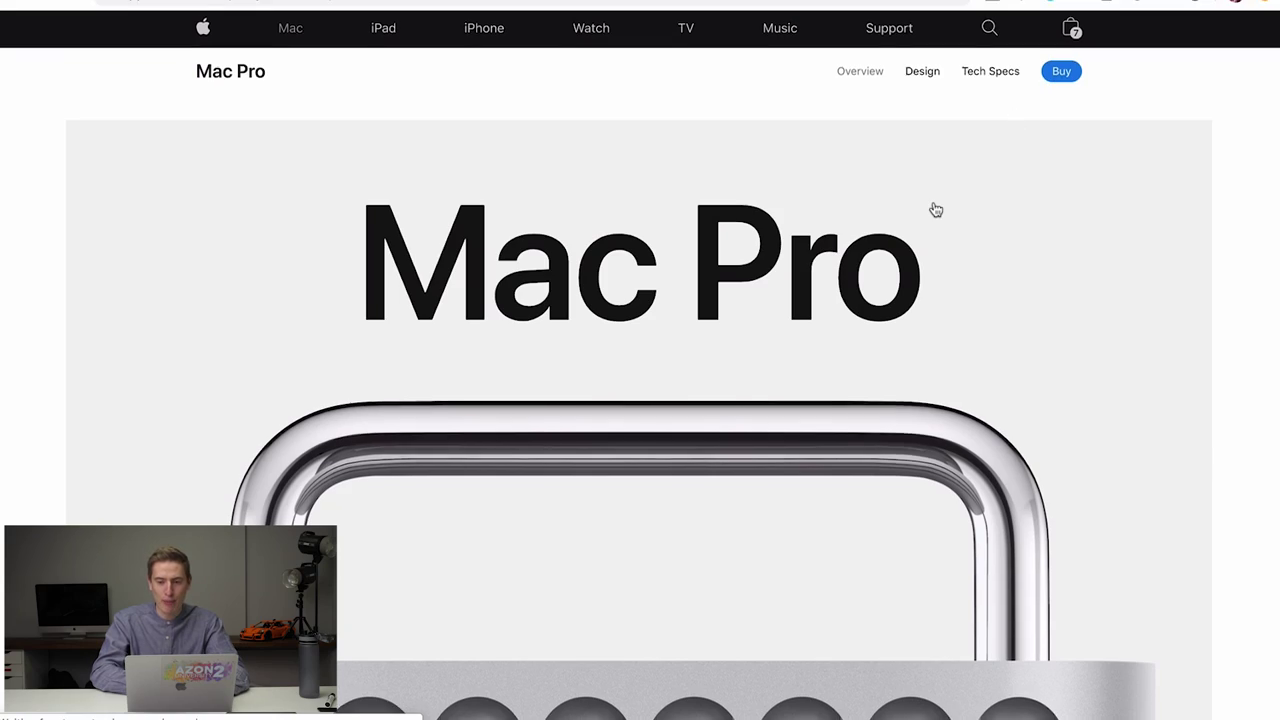
Examine the Mac Pro overview page, including its design and internal hardware sections
scroll(936, 210, down, 1)
click(1060, 34)
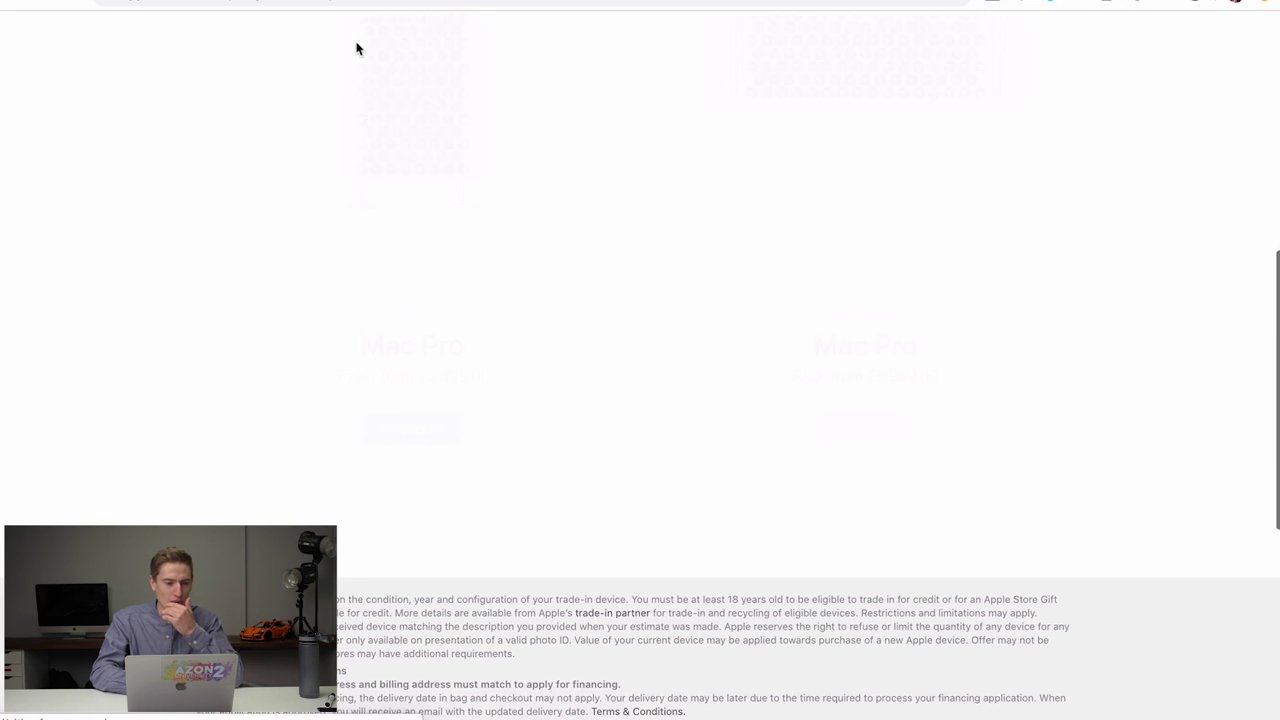
key(super+Left)
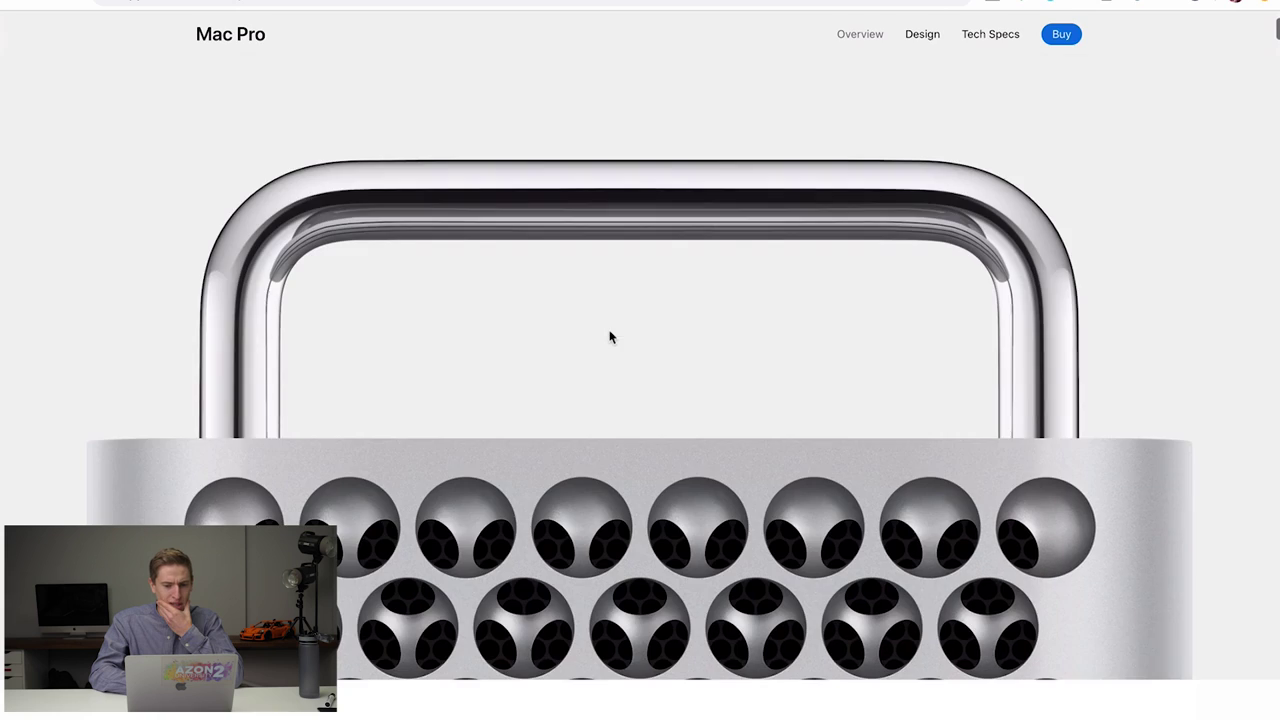
scroll(610, 337, down, 3)
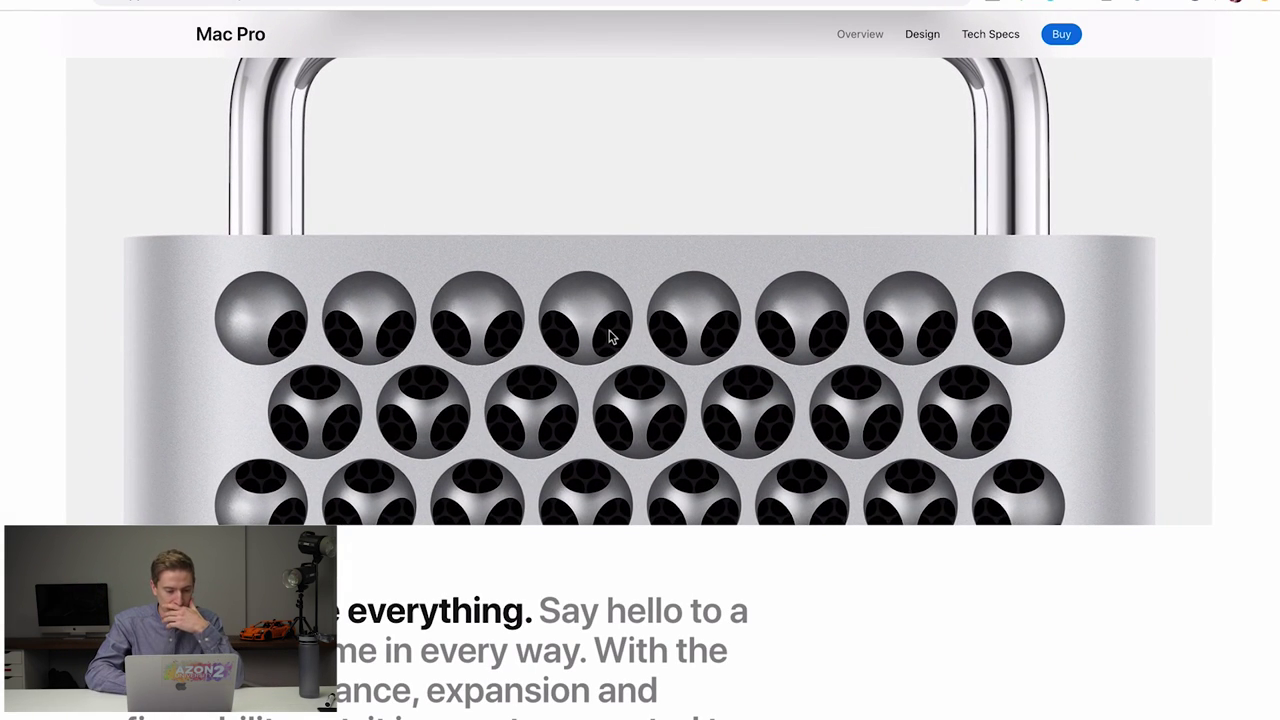
scroll(610, 337, down, 15)
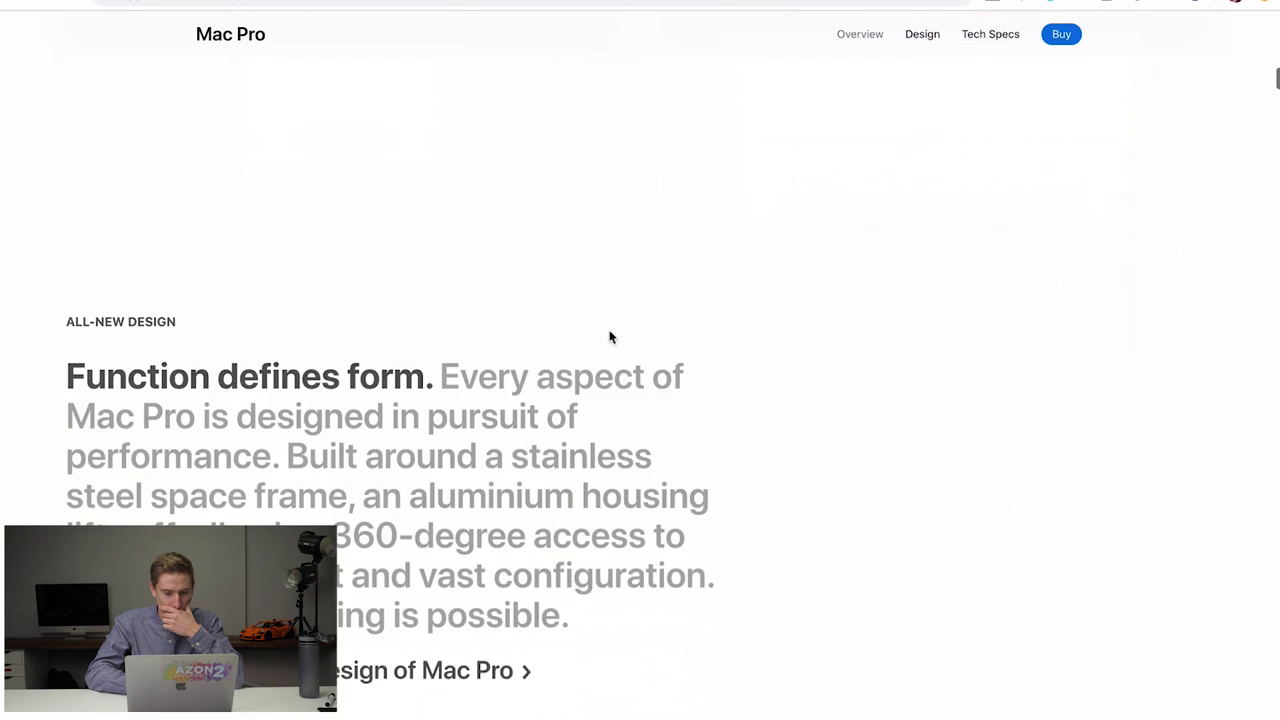
scroll(610, 337, down, 15)
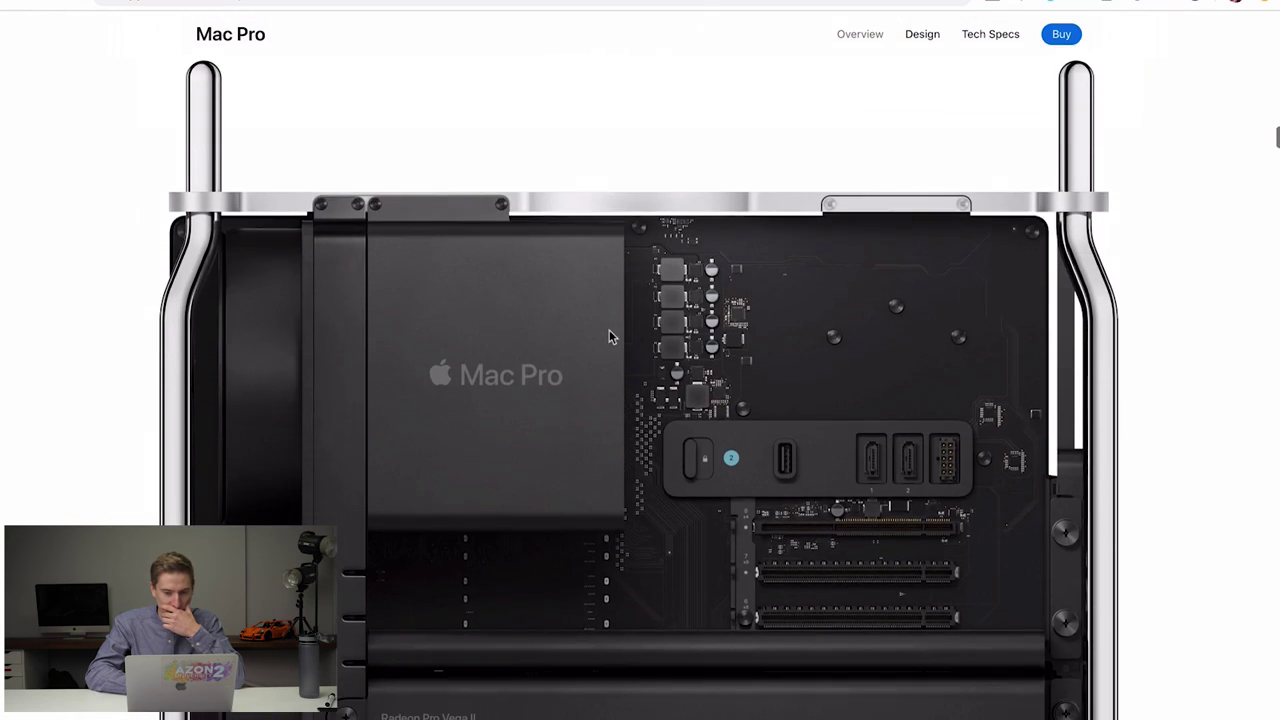
scroll(609, 337, down, 5)
Go to the Mac Pro purchase page and start configuring the tower model
scroll(694, 194, up, 20)
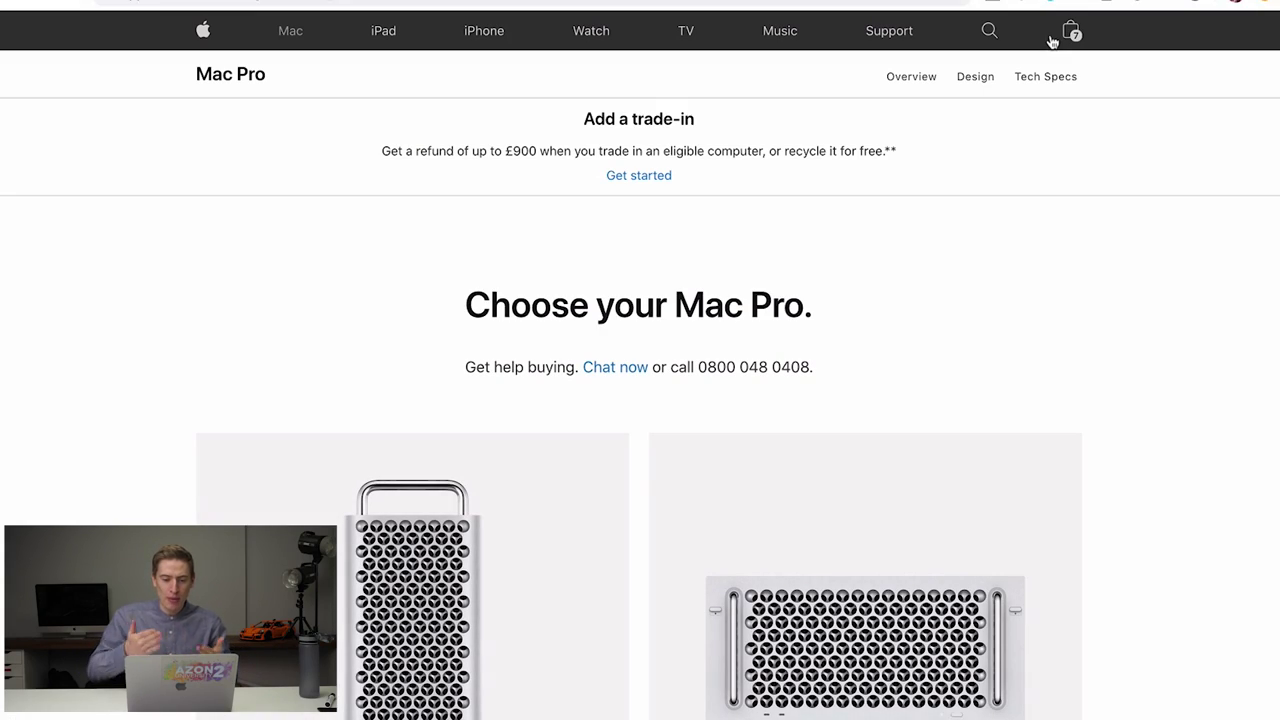
scroll(1052, 41, down, 5)
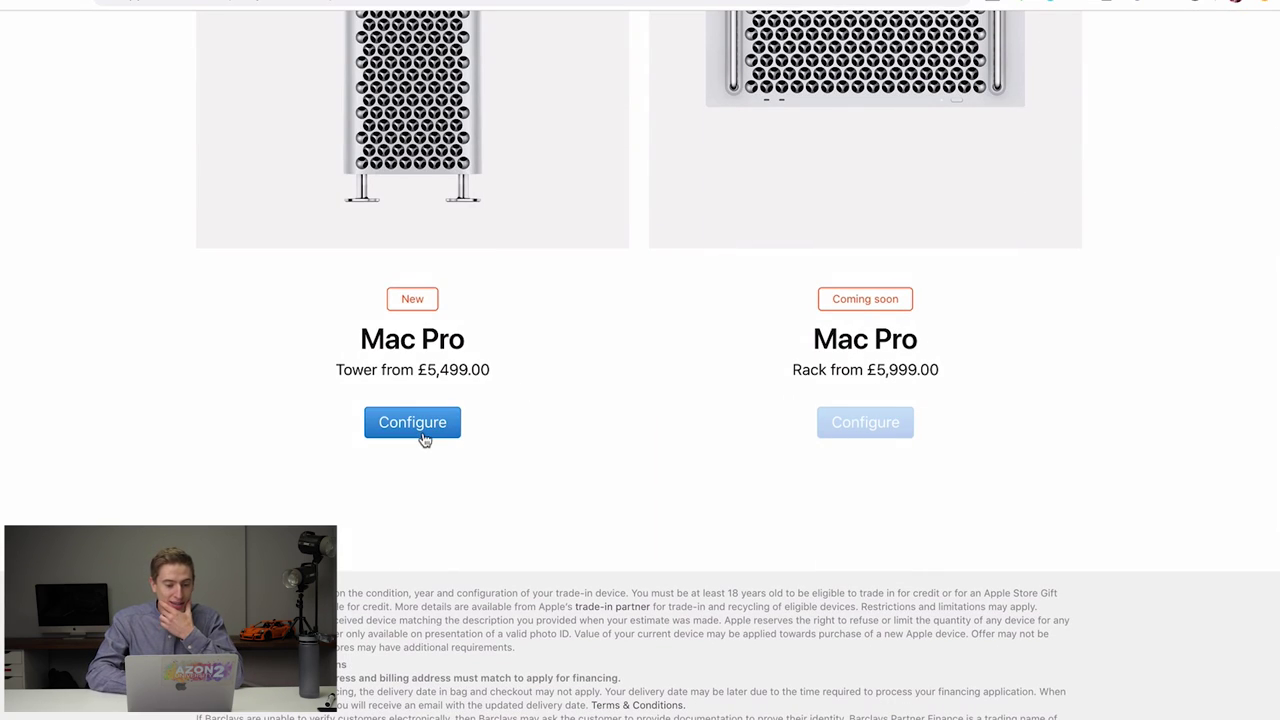
click(423, 436)
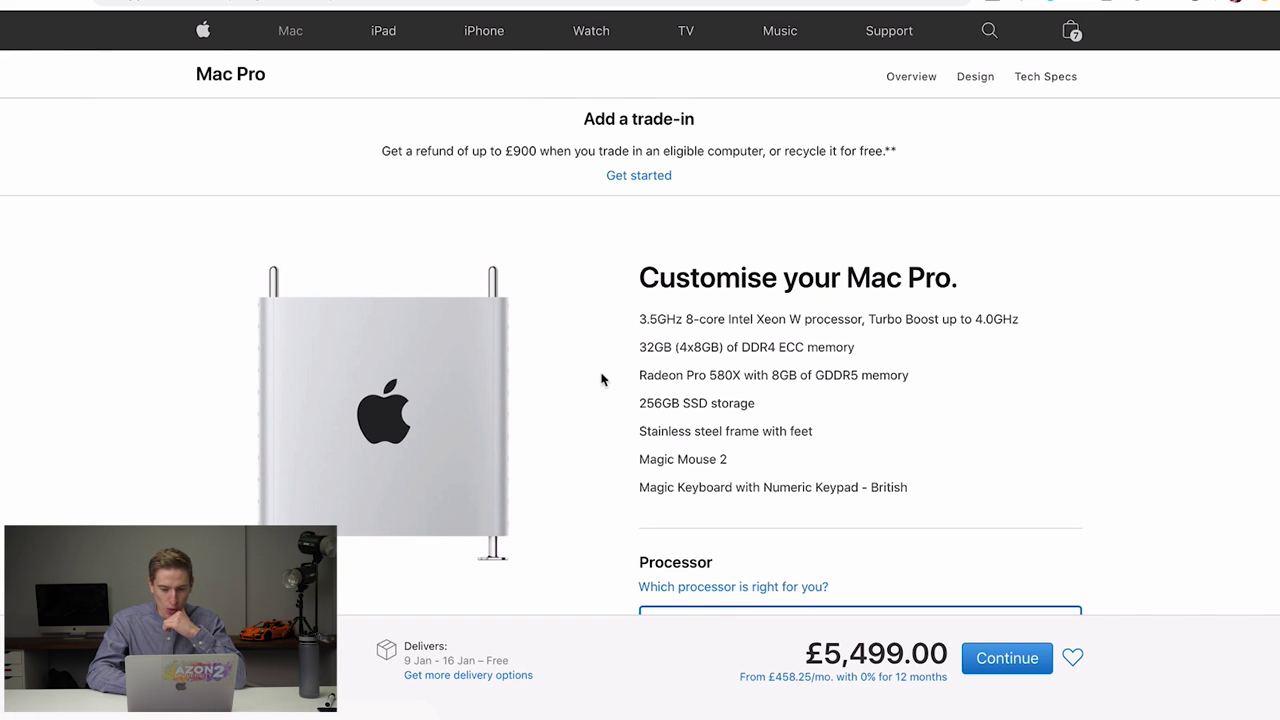
Select the 2.5GHz 28-core Intel Xeon W processor for the Mac Pro
scroll(602, 379, down, 5)
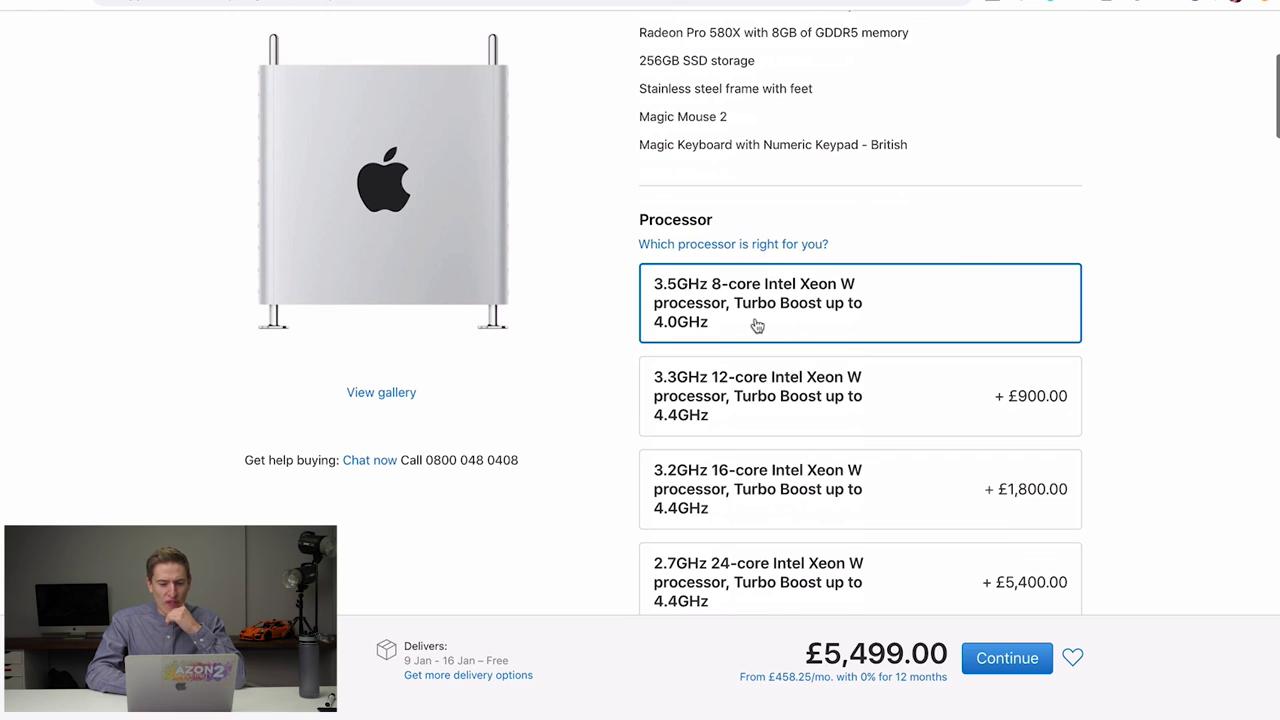
scroll(753, 323, down, 4)
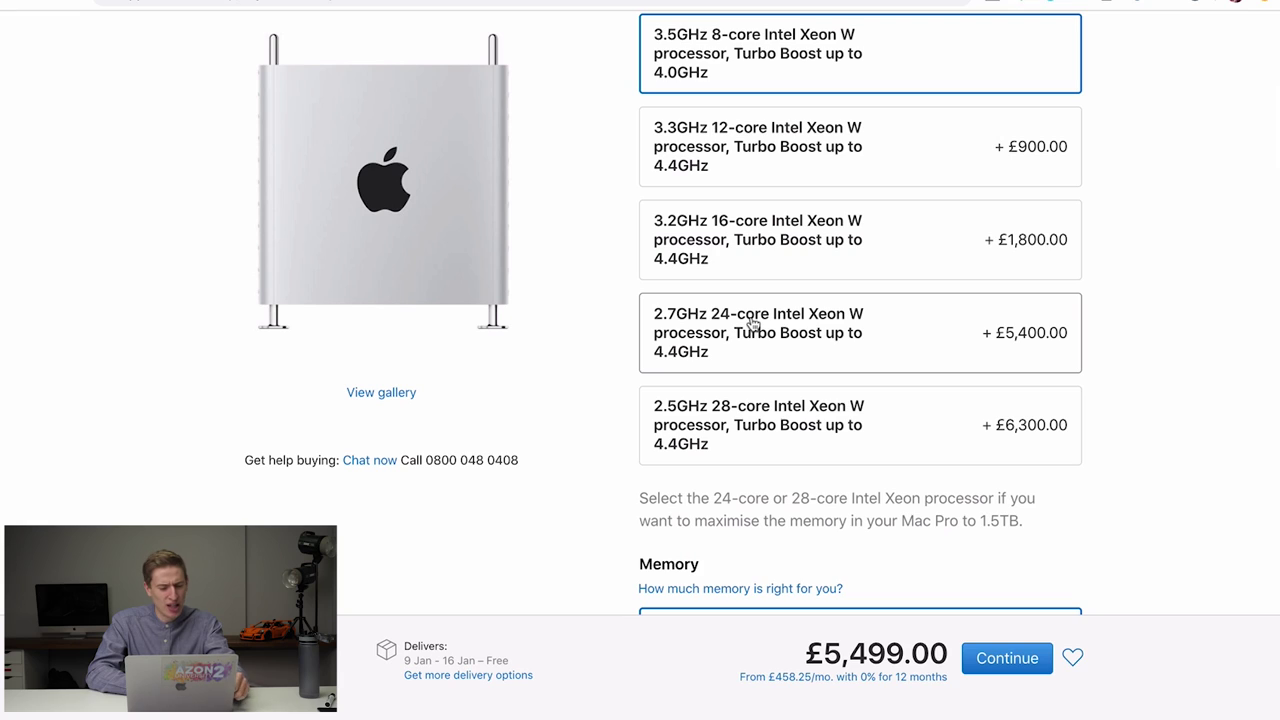
click(730, 422)
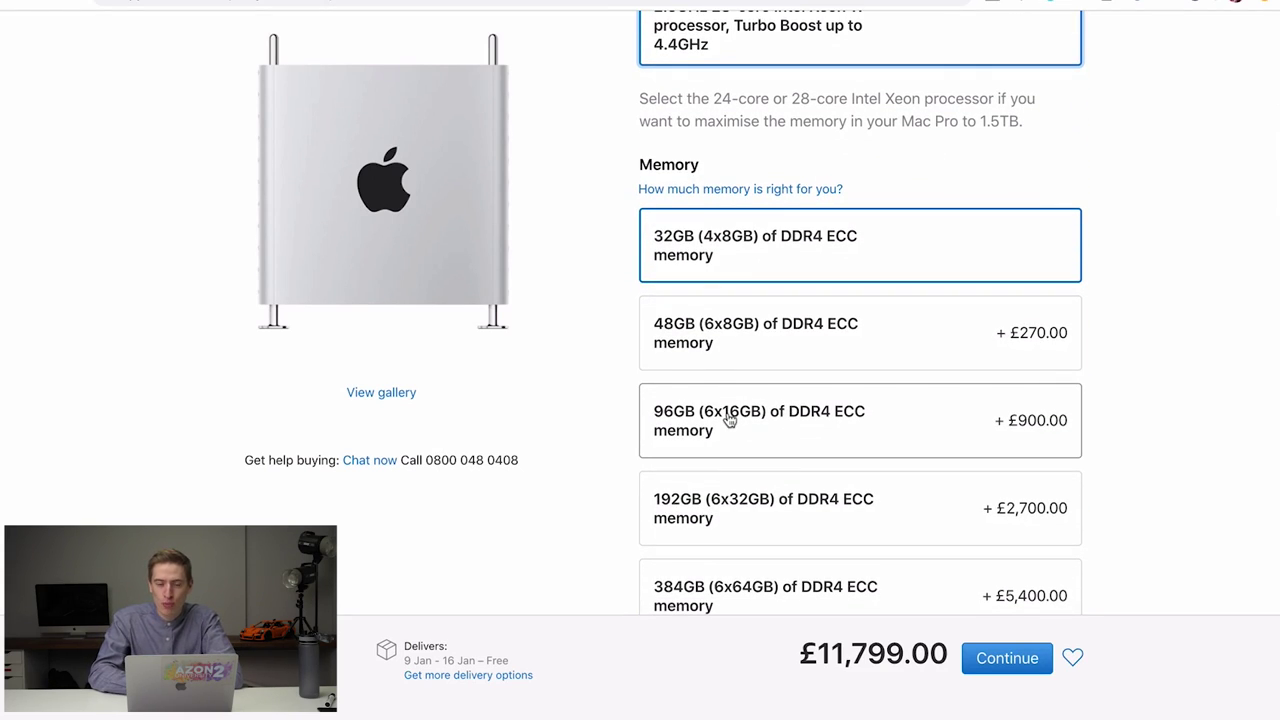
Check the current computer's processor and memory in its system overview, and close the window
click(18, 0)
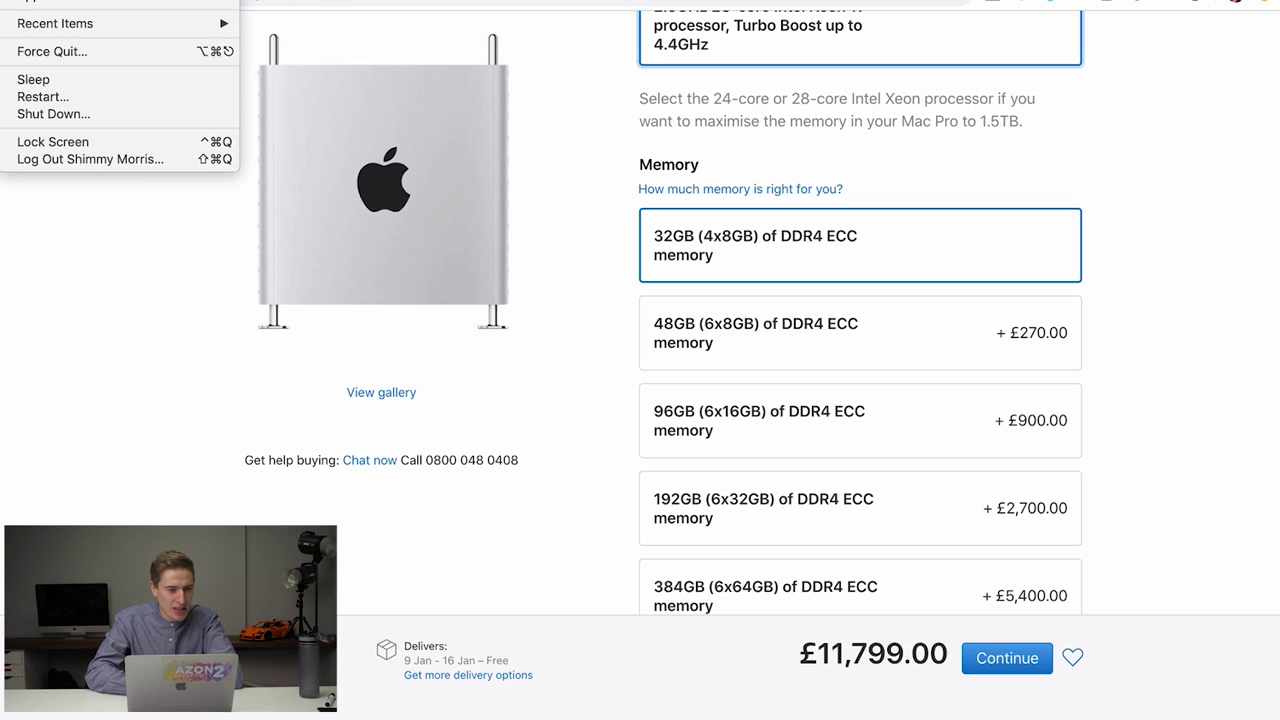
click(45, 0)
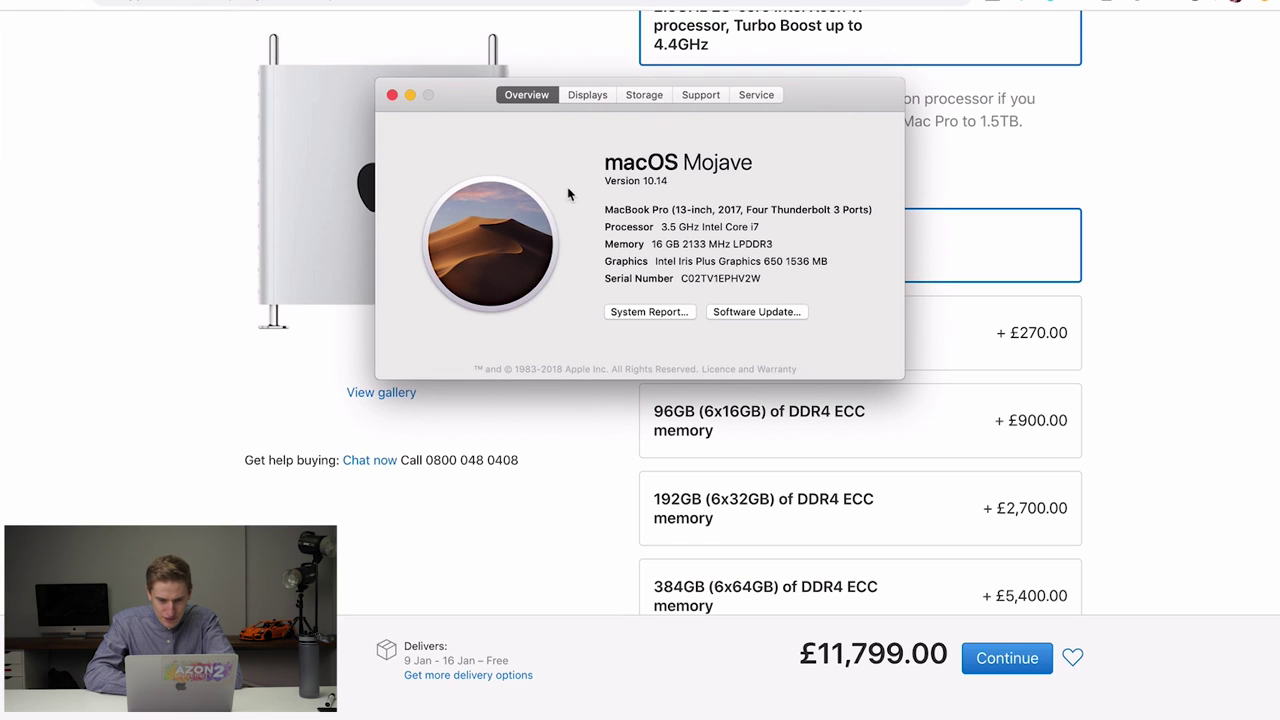
click(392, 95)
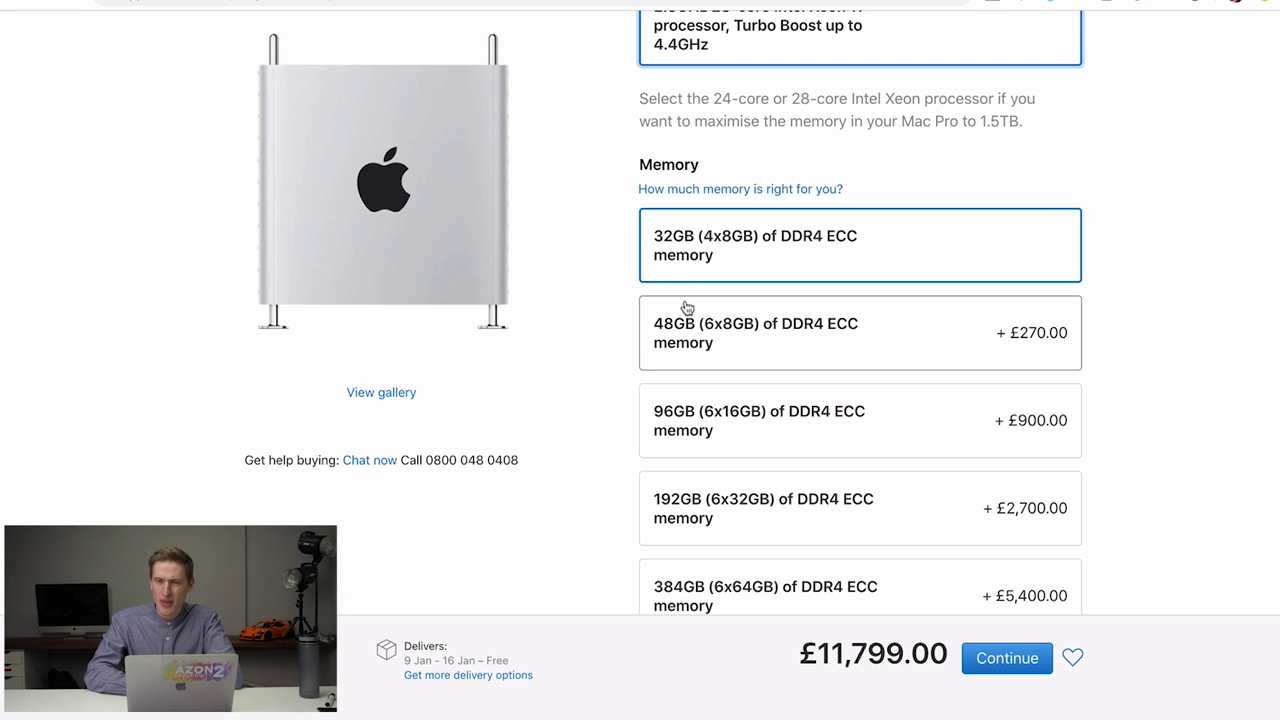
Choose 1.5TB (12x128GB) of DDR4 ECC memory for the Mac Pro
scroll(687, 307, down, 2)
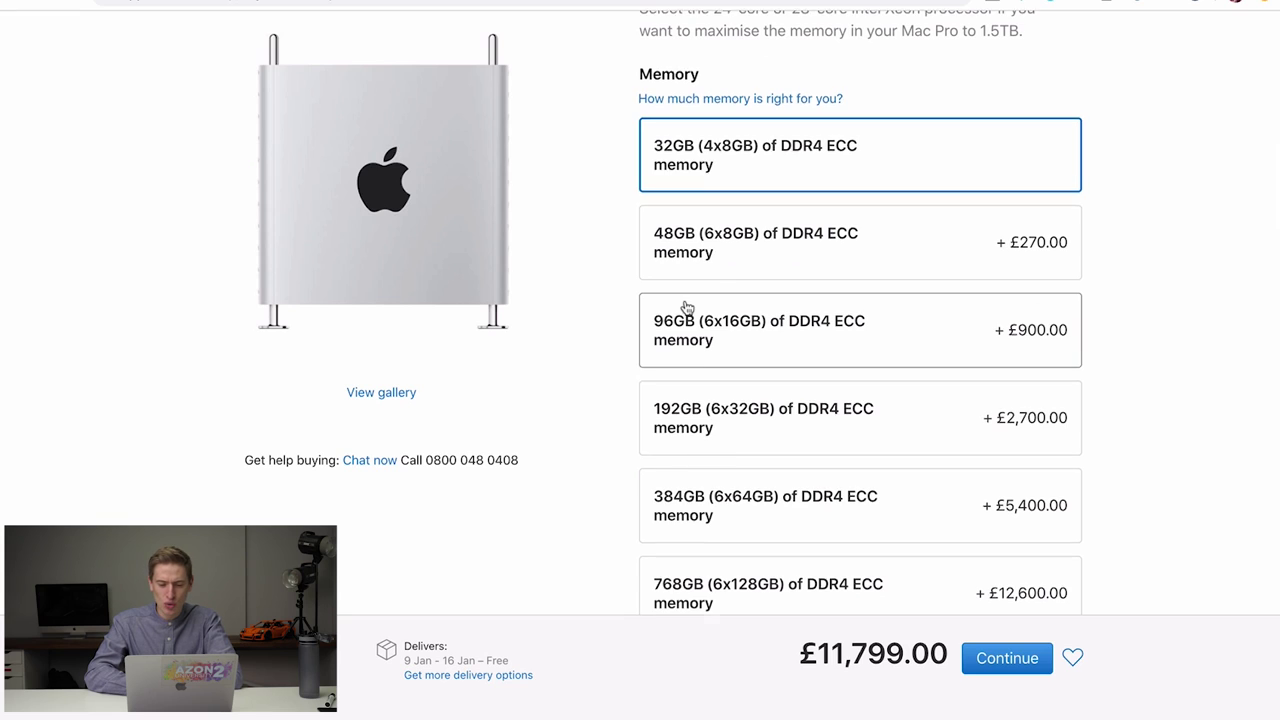
scroll(687, 307, down, 8)
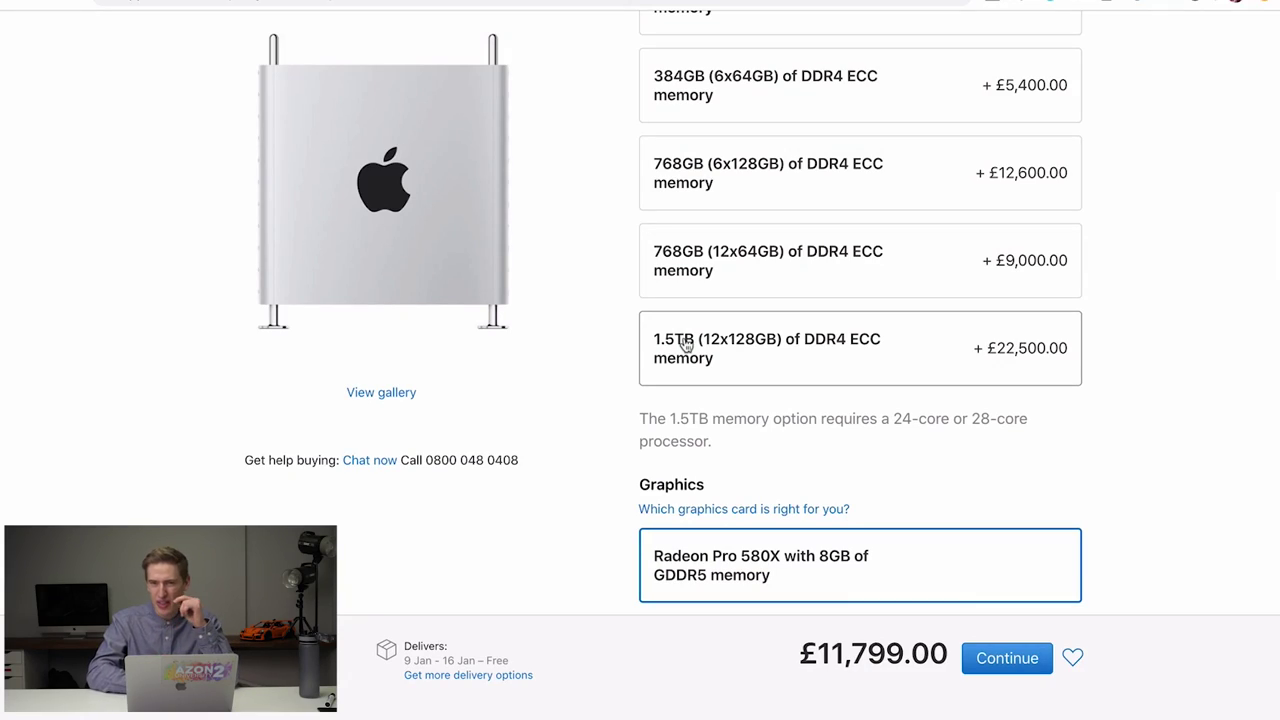
click(686, 344)
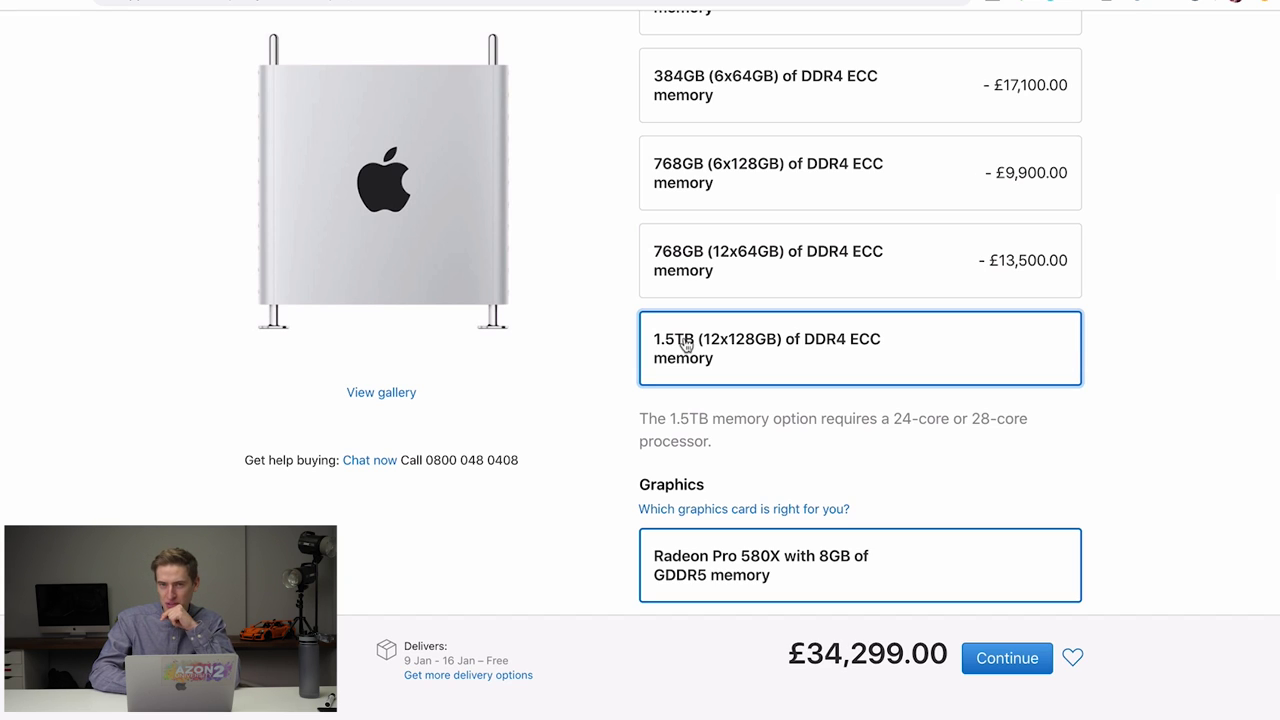
Set the graphics to Two Radeon Pro Vega II Duo with 2x32GB of HBM2 memory each
scroll(686, 344, down, 3)
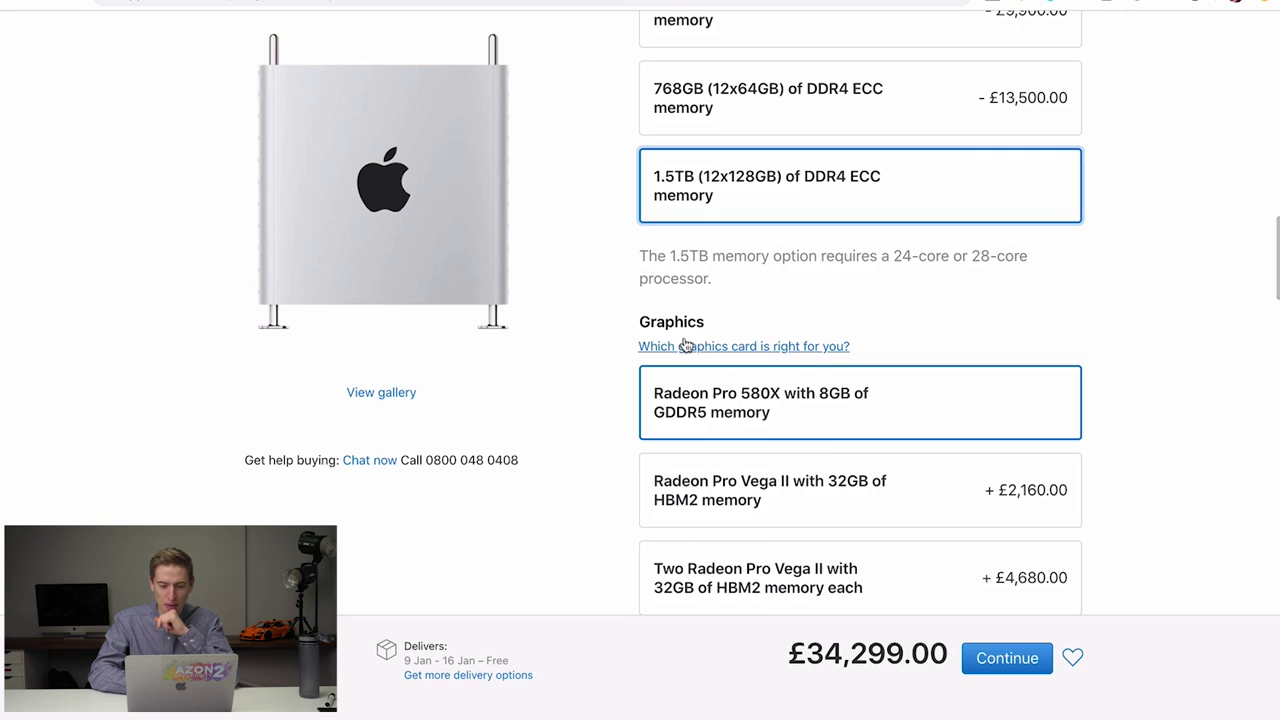
scroll(686, 344, down, 1)
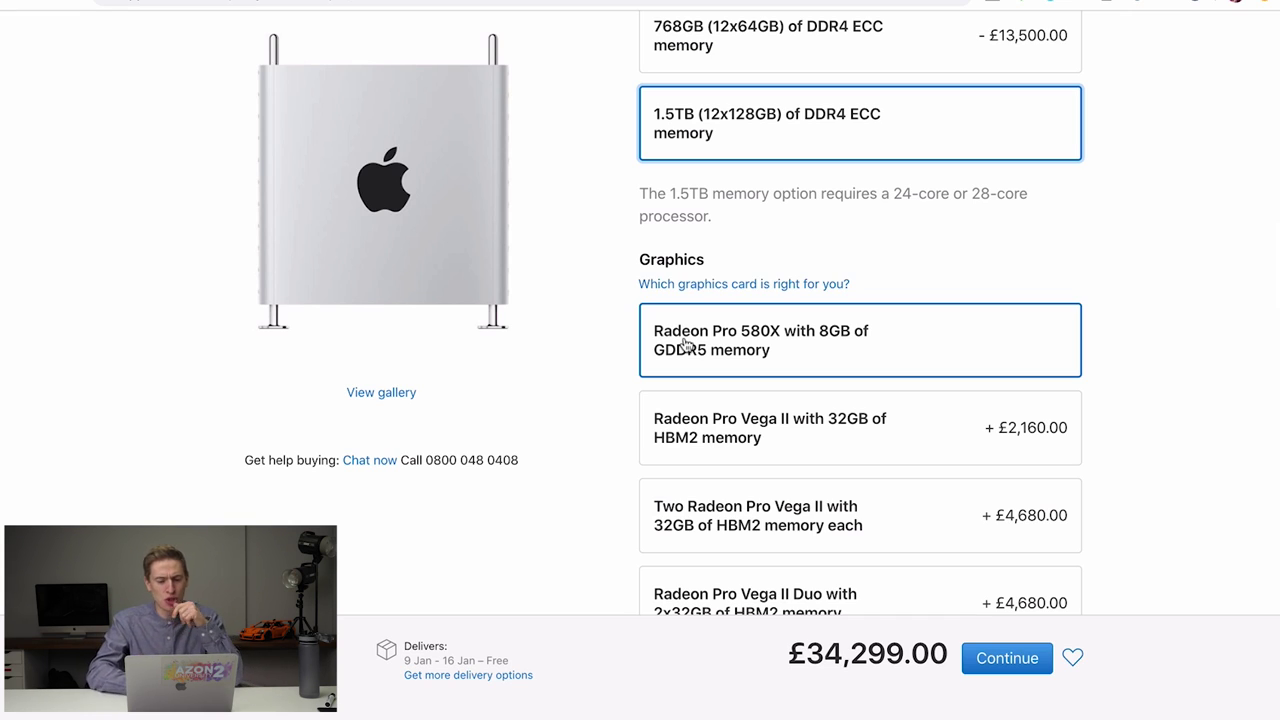
scroll(684, 344, down, 1)
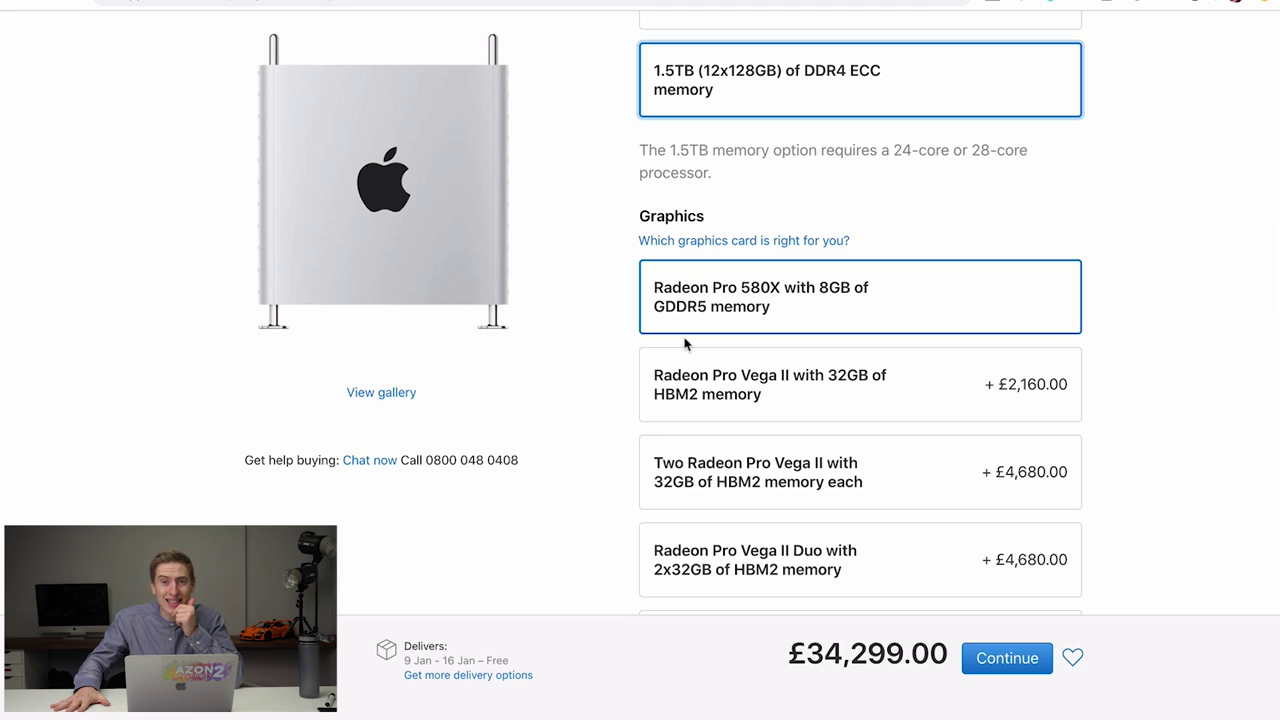
scroll(684, 344, down, 7)
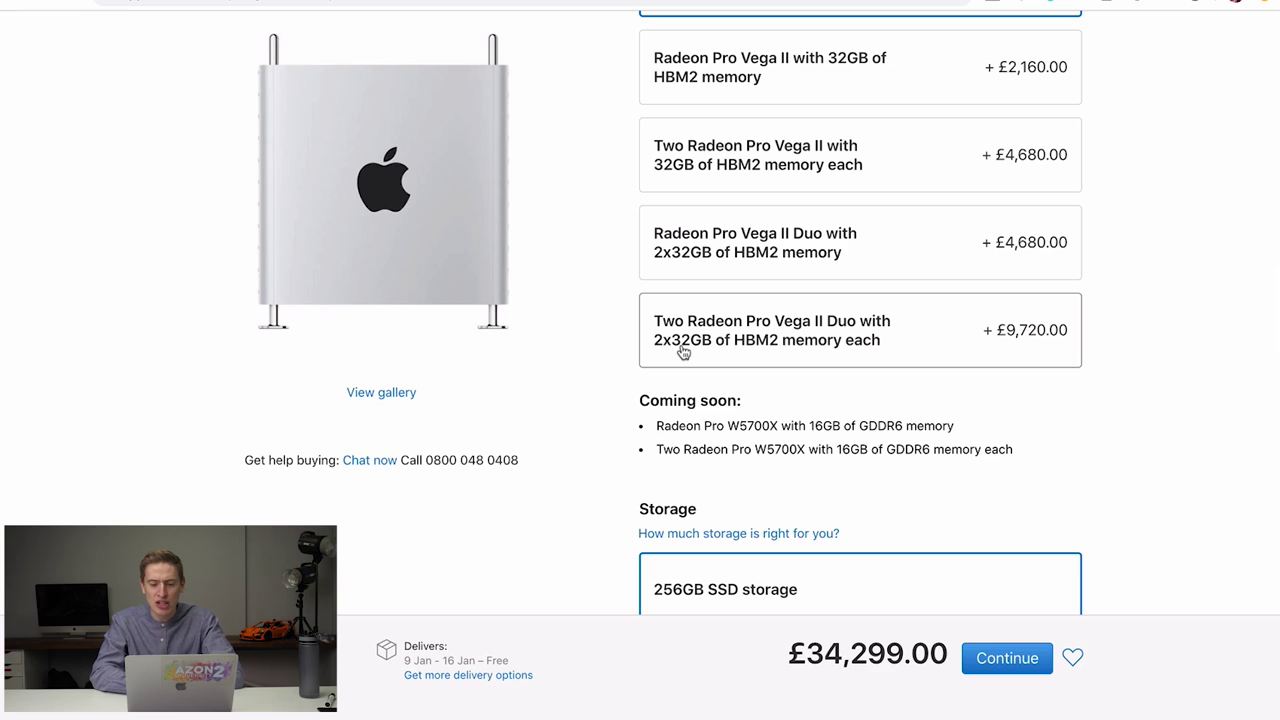
click(684, 352)
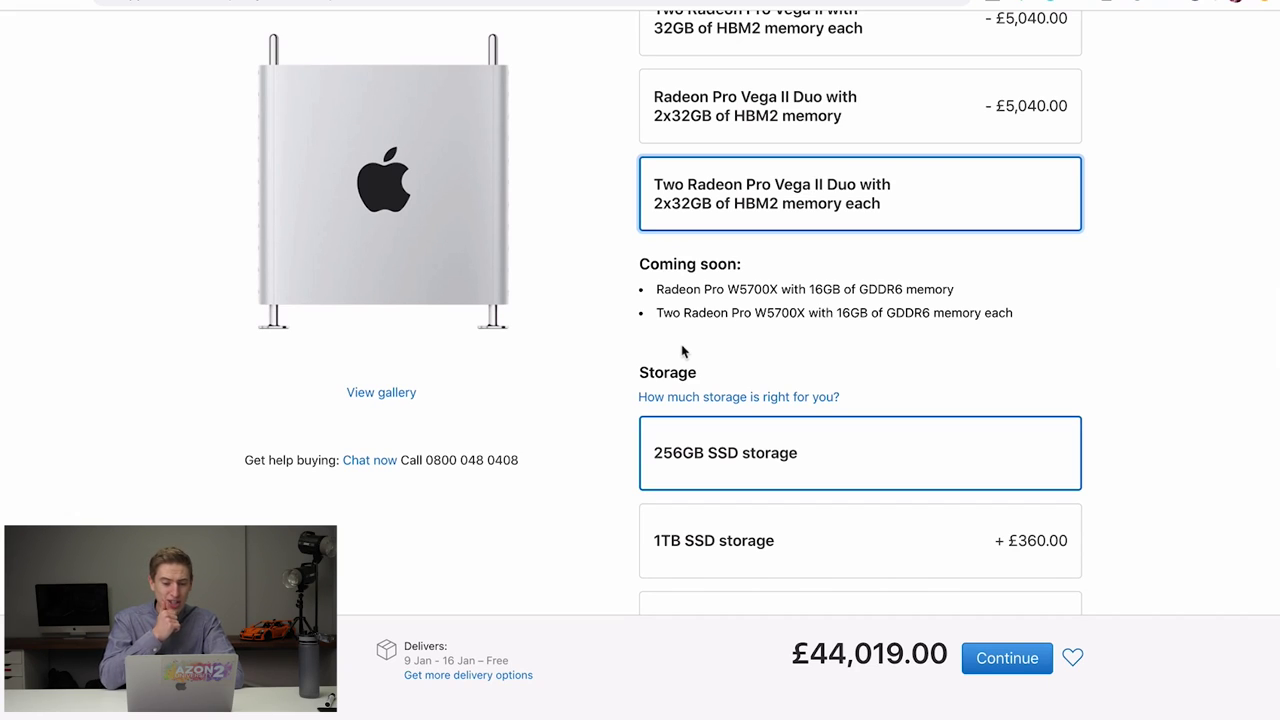
Select 8TB SSD storage for the Mac Pro
scroll(683, 350, down, 3)
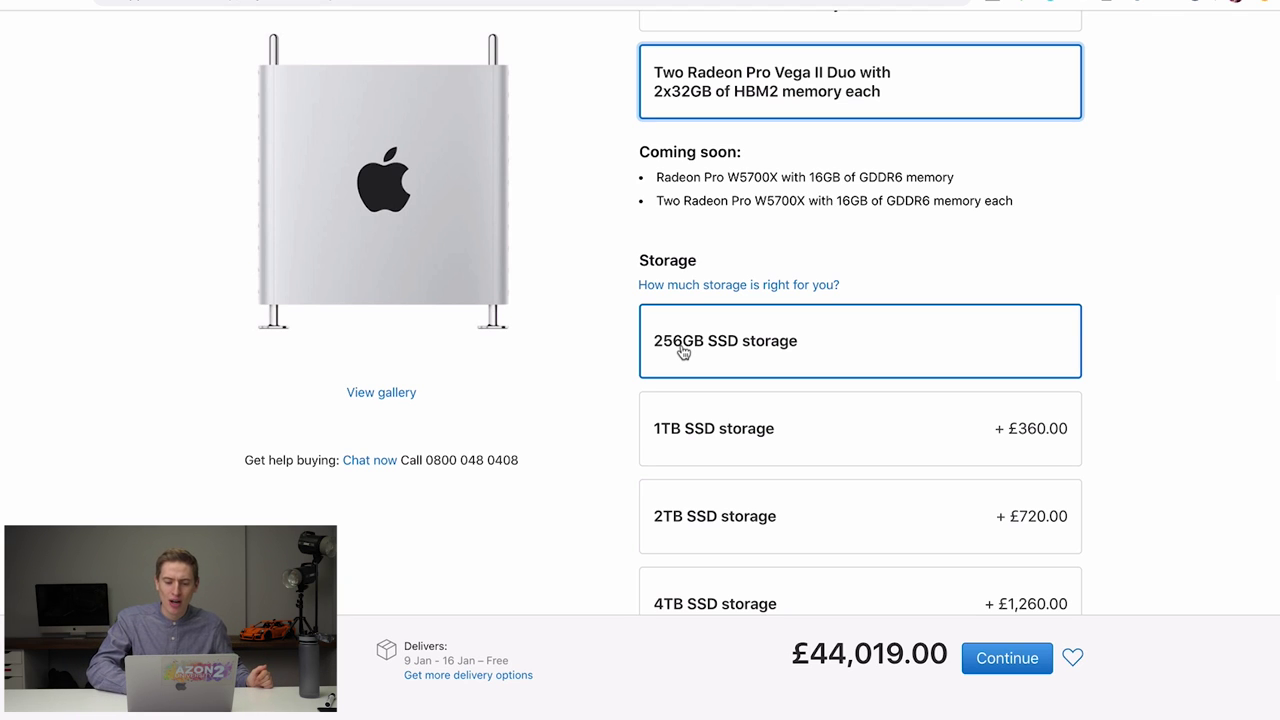
scroll(683, 350, down, 9)
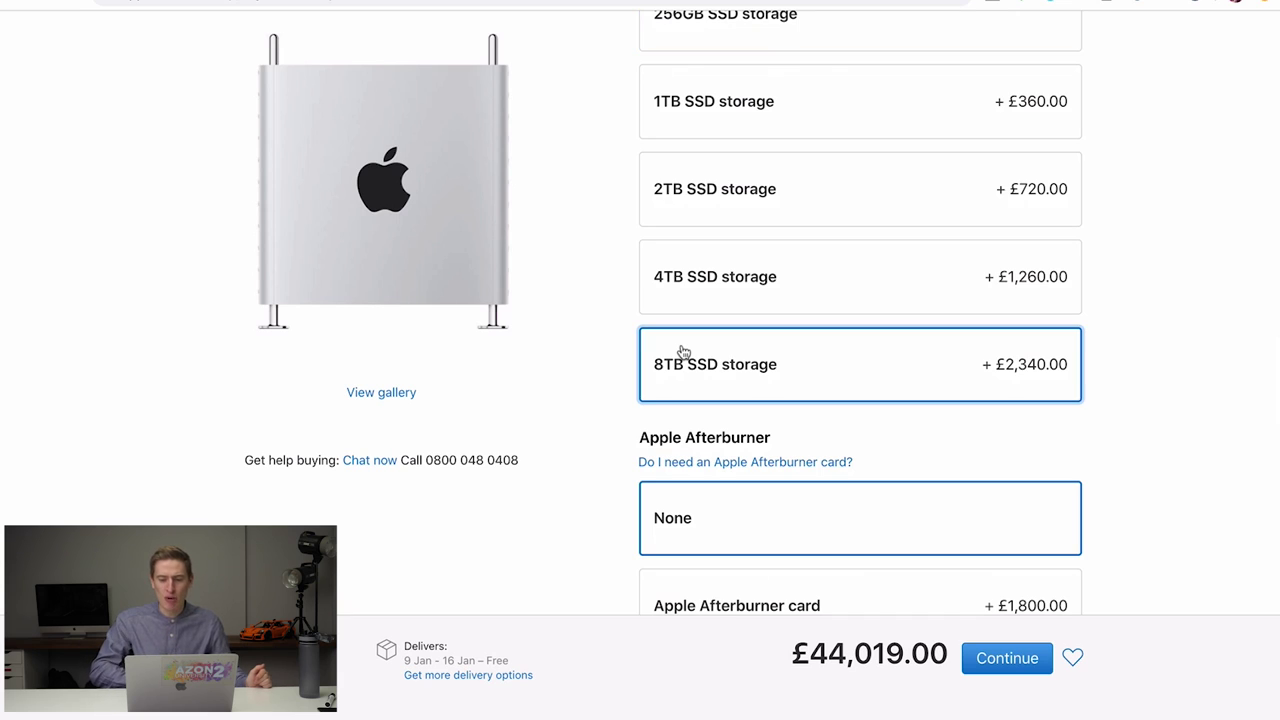
click(683, 352)
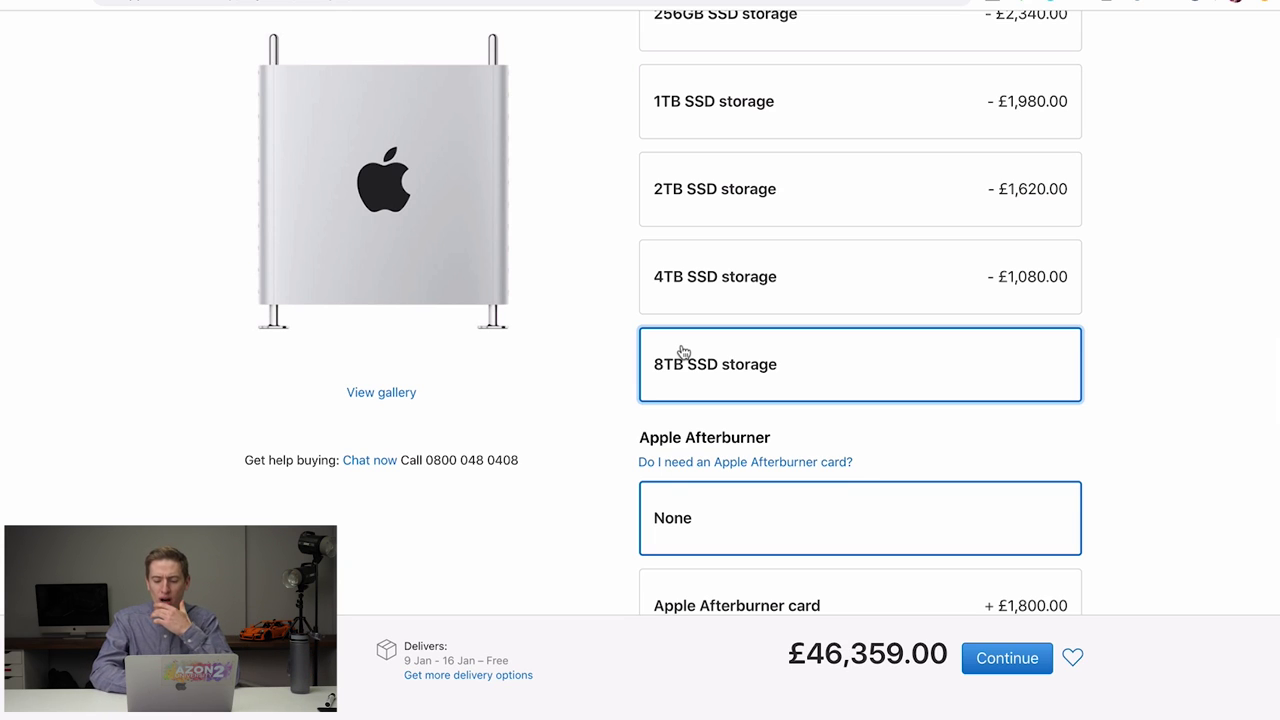
Add the Apple Afterburner card and choose the stainless steel frame with wheels
scroll(682, 350, down, 2)
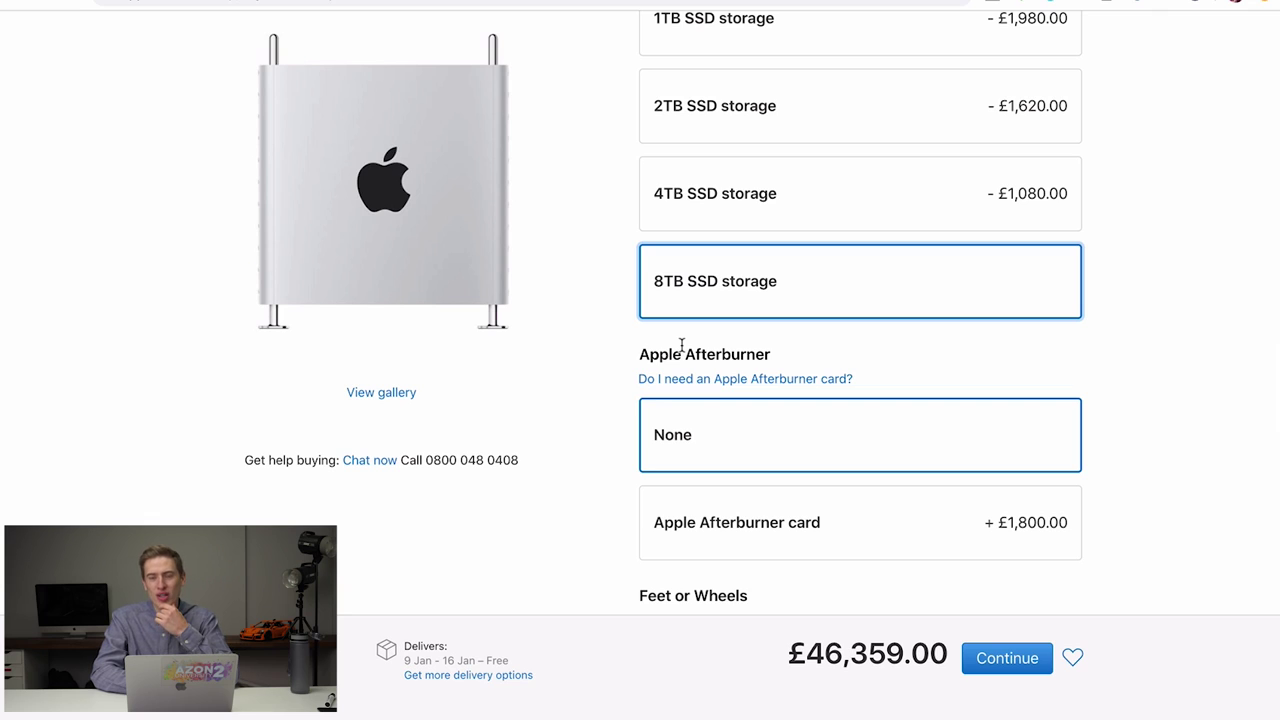
click(690, 538)
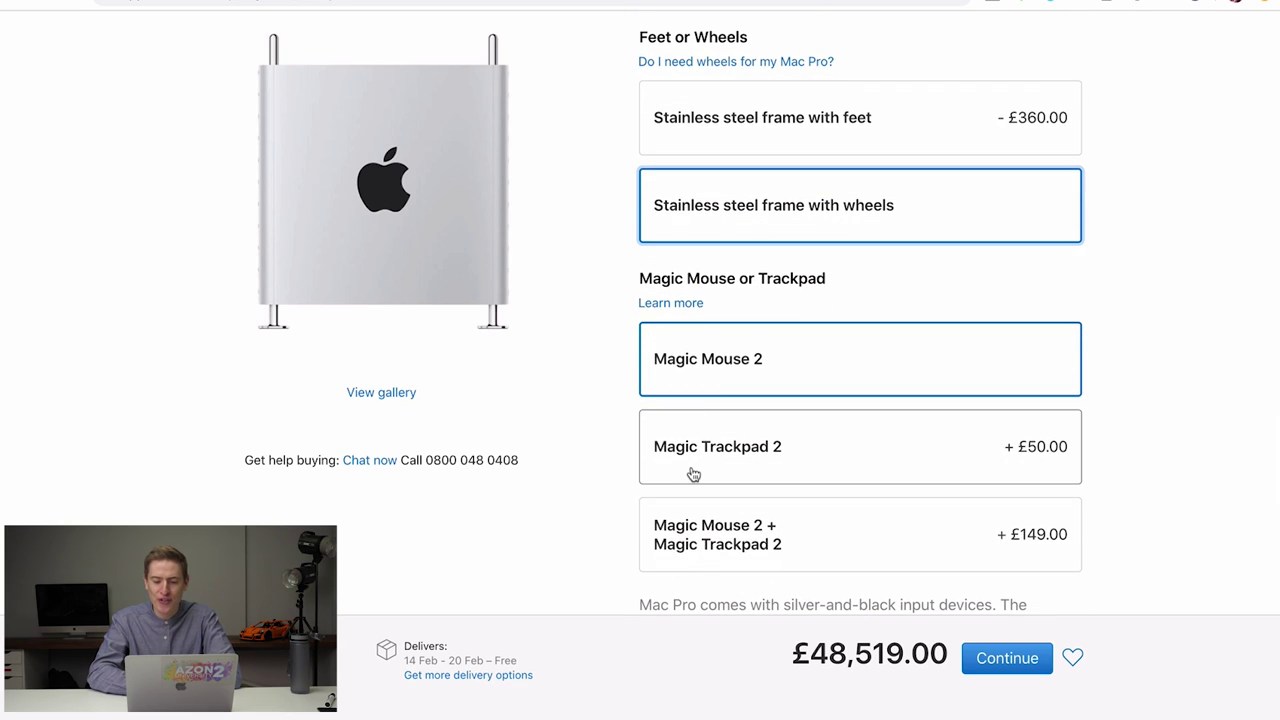
Choose Magic Mouse 2 + Magic Trackpad 2 as the input devices
click(701, 504)
scroll(701, 504, down, 10)
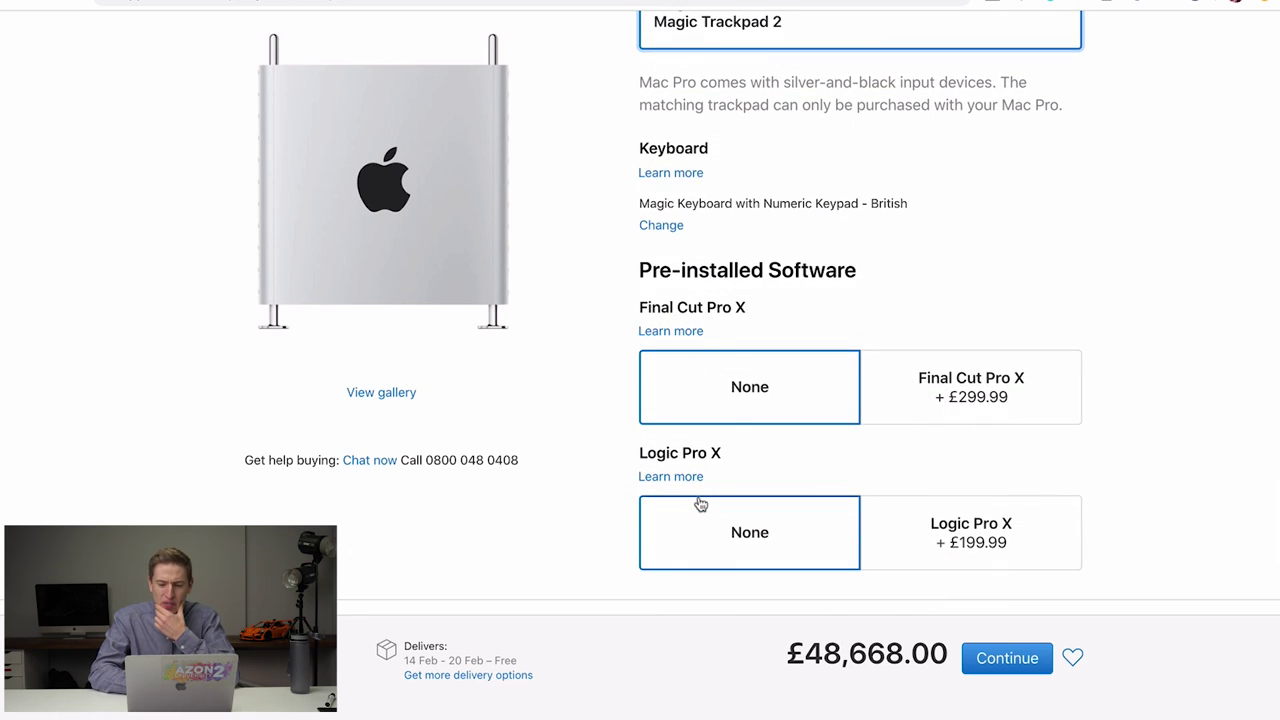
Review the pre-installed software options, the box contents and the remainder of the configuration page
scroll(701, 504, down, 10)
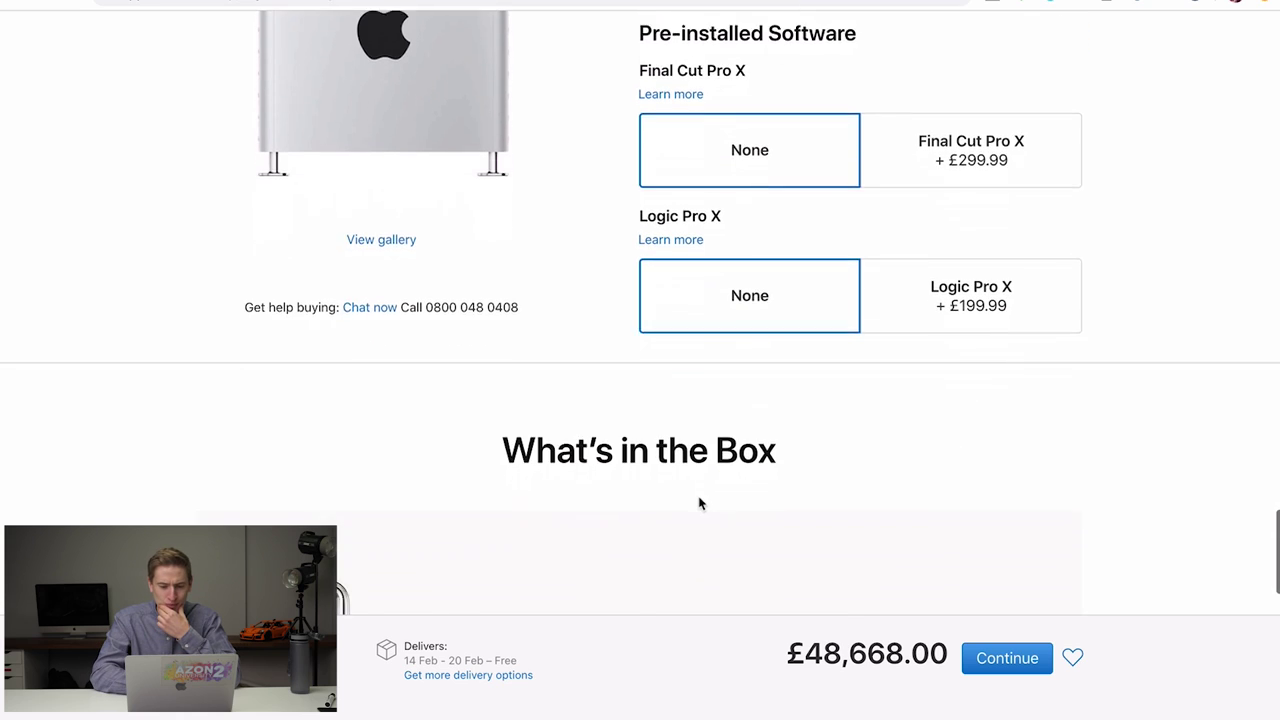
scroll(701, 504, down, 1)
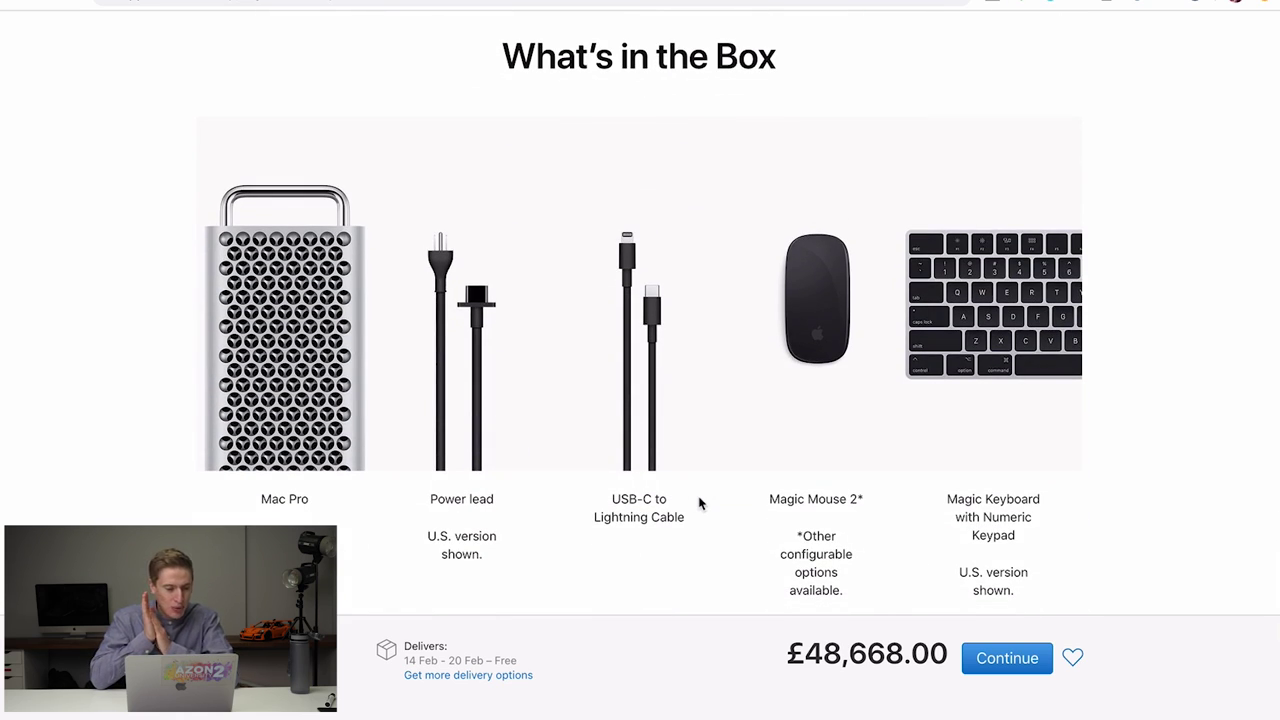
scroll(700, 503, down, 3)
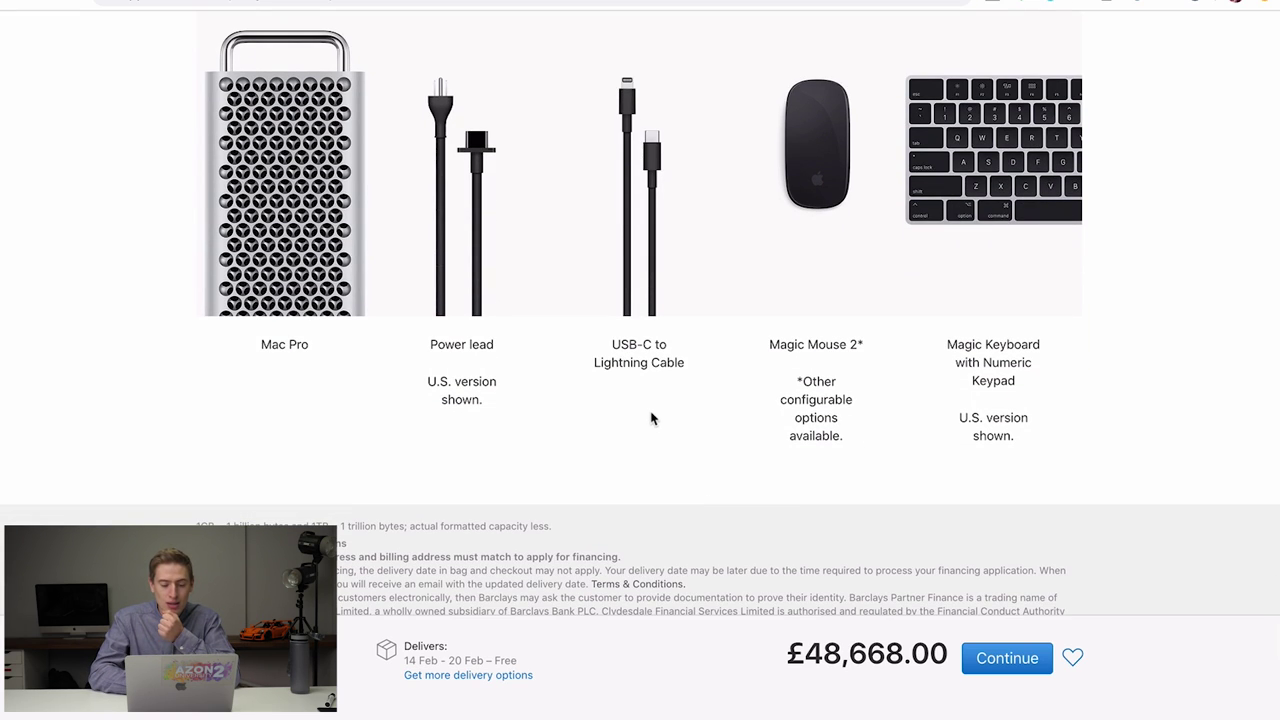
scroll(651, 418, up, 13)
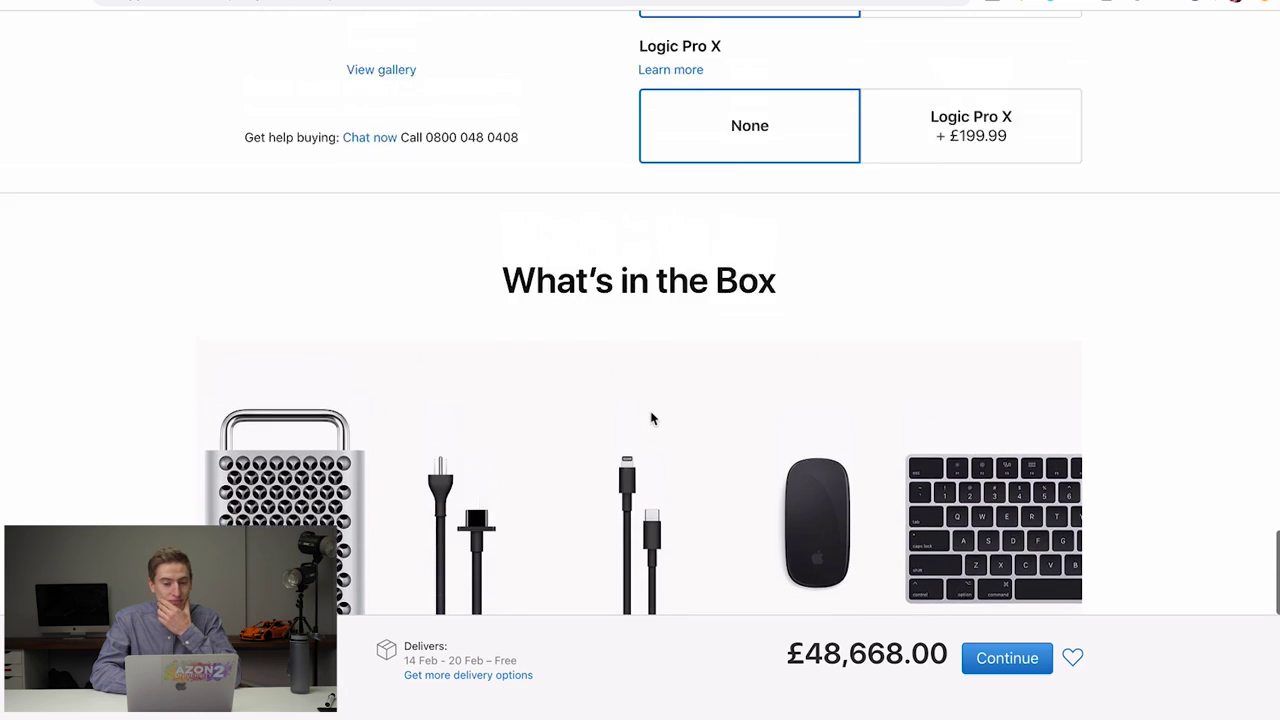
scroll(651, 418, up, 10)
scroll(651, 418, down, 20)
scroll(651, 418, down, 4)
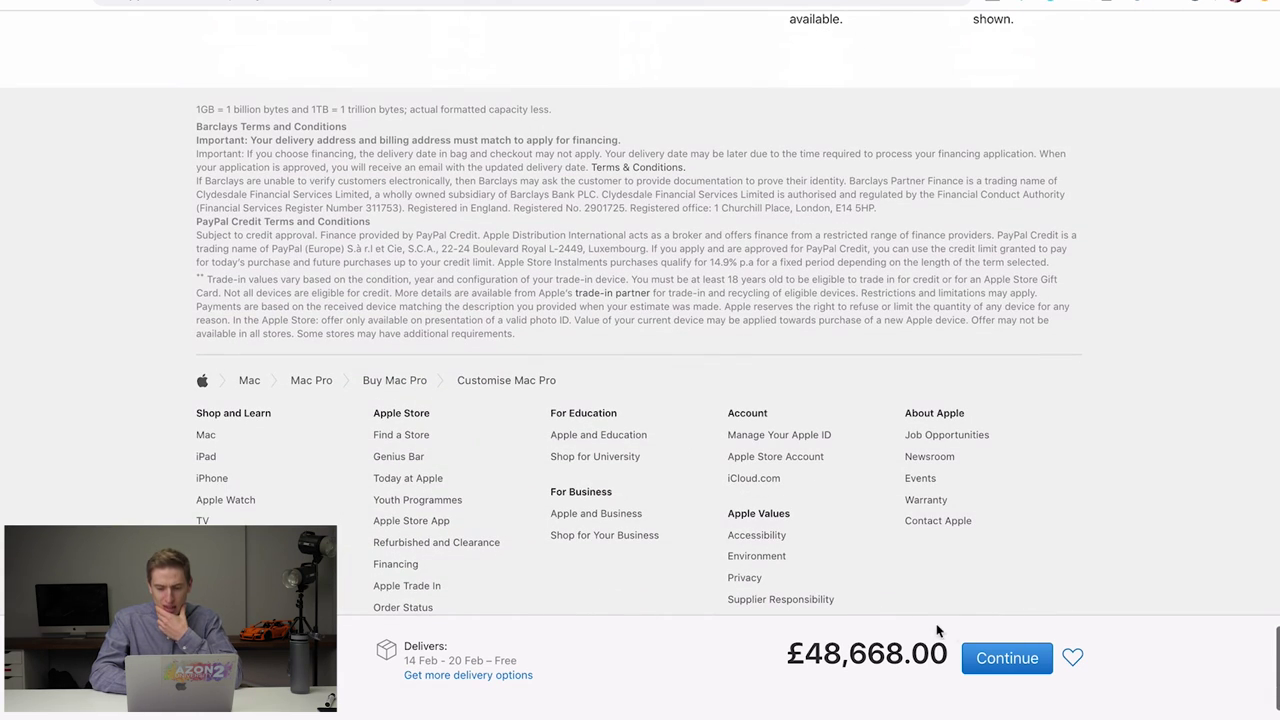
Continue with the configured Mac Pro to the workstation add-ons and view the Pro Display XDR glass options
click(1007, 660)
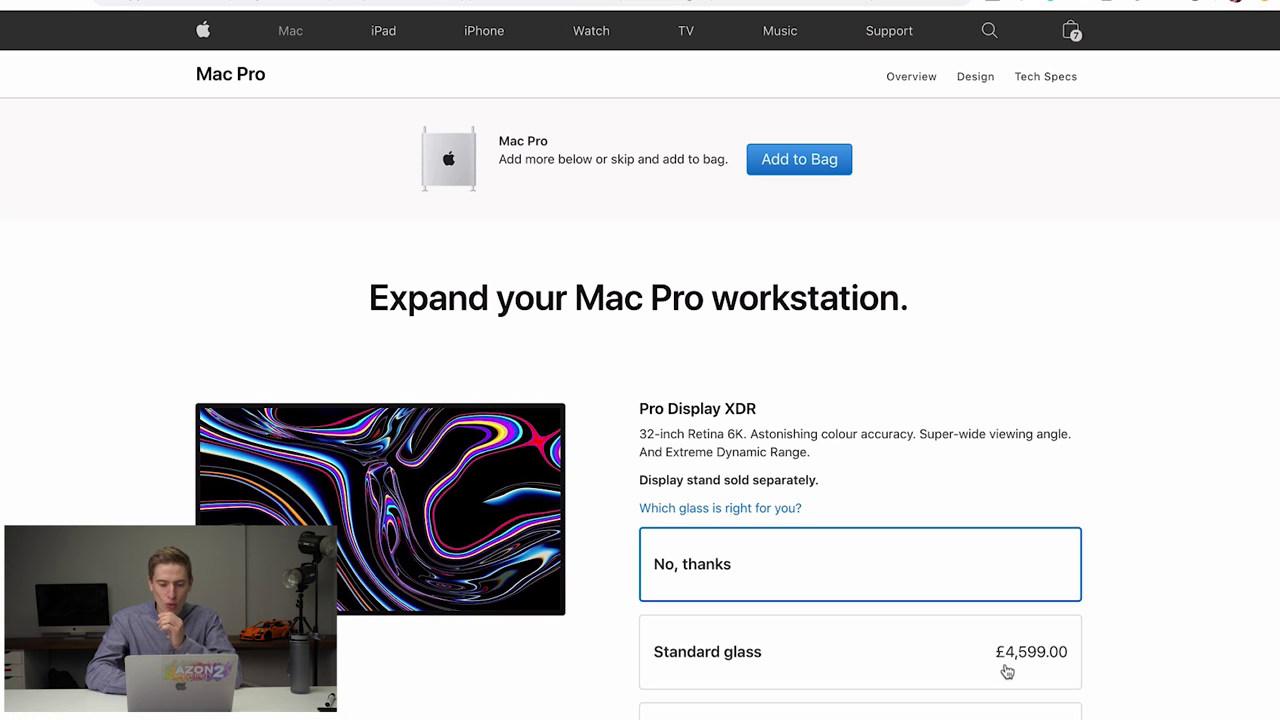
scroll(1007, 671, down, 4)
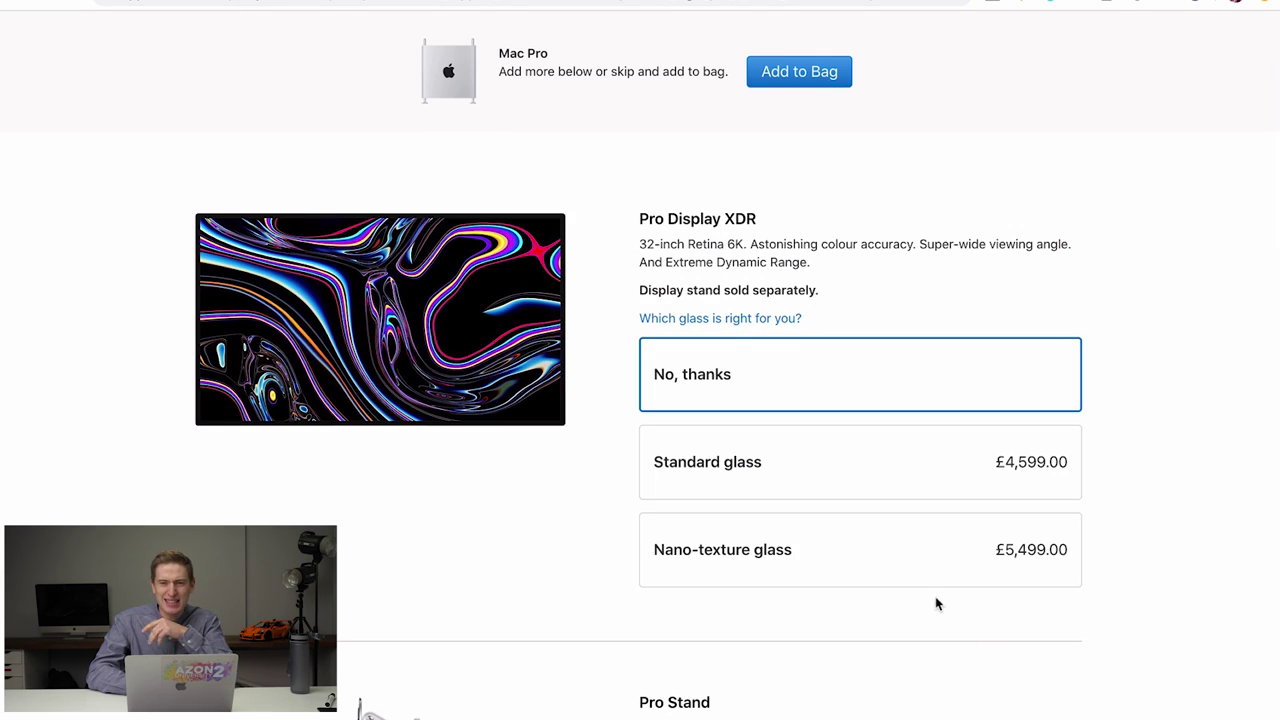
Add the Mac Pro to the bag together with the nano-texture glass Pro Display XDR, the Pro Stand and the VESA Mount Adapter
click(883, 582)
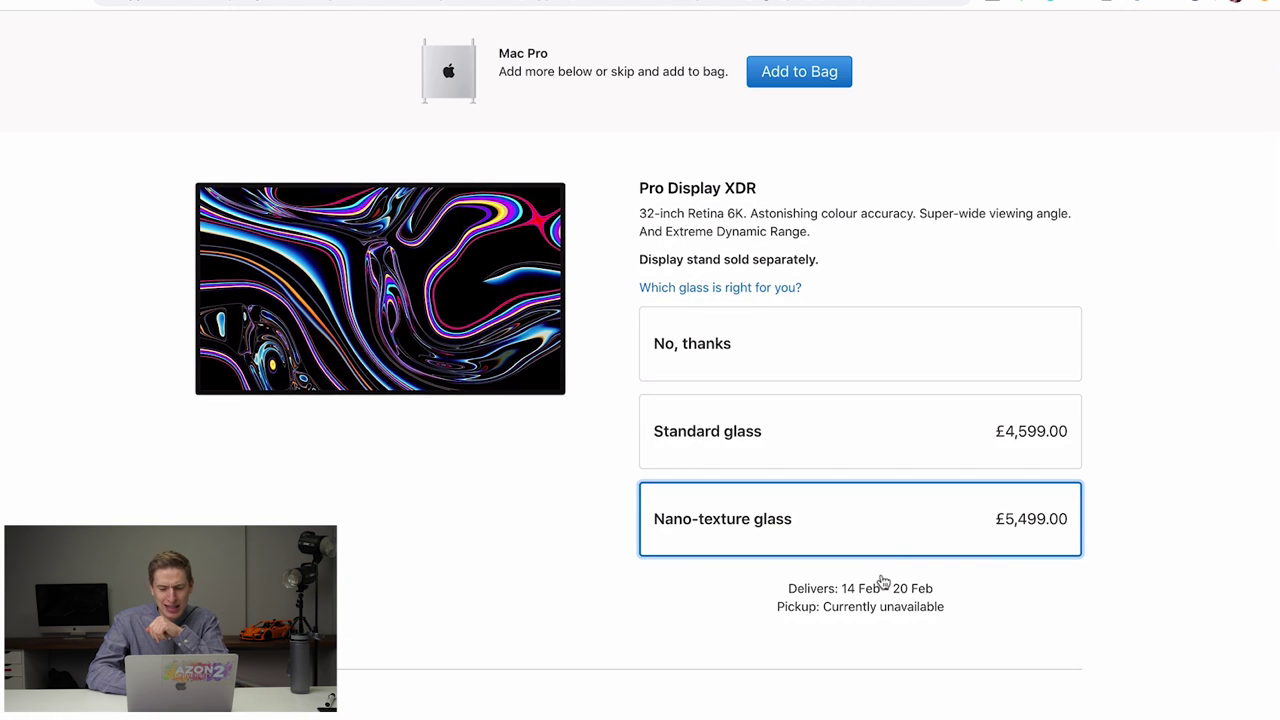
scroll(883, 582, down, 3)
scroll(883, 582, down, 5)
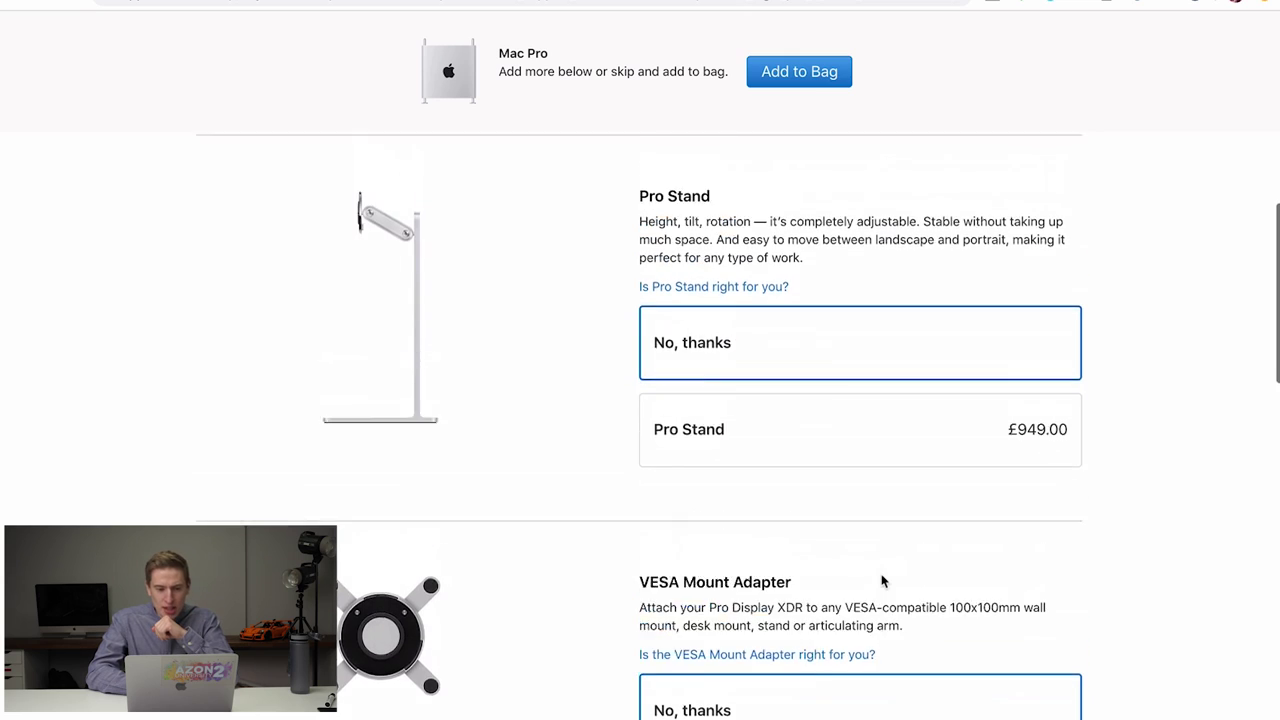
scroll(883, 582, up, 2)
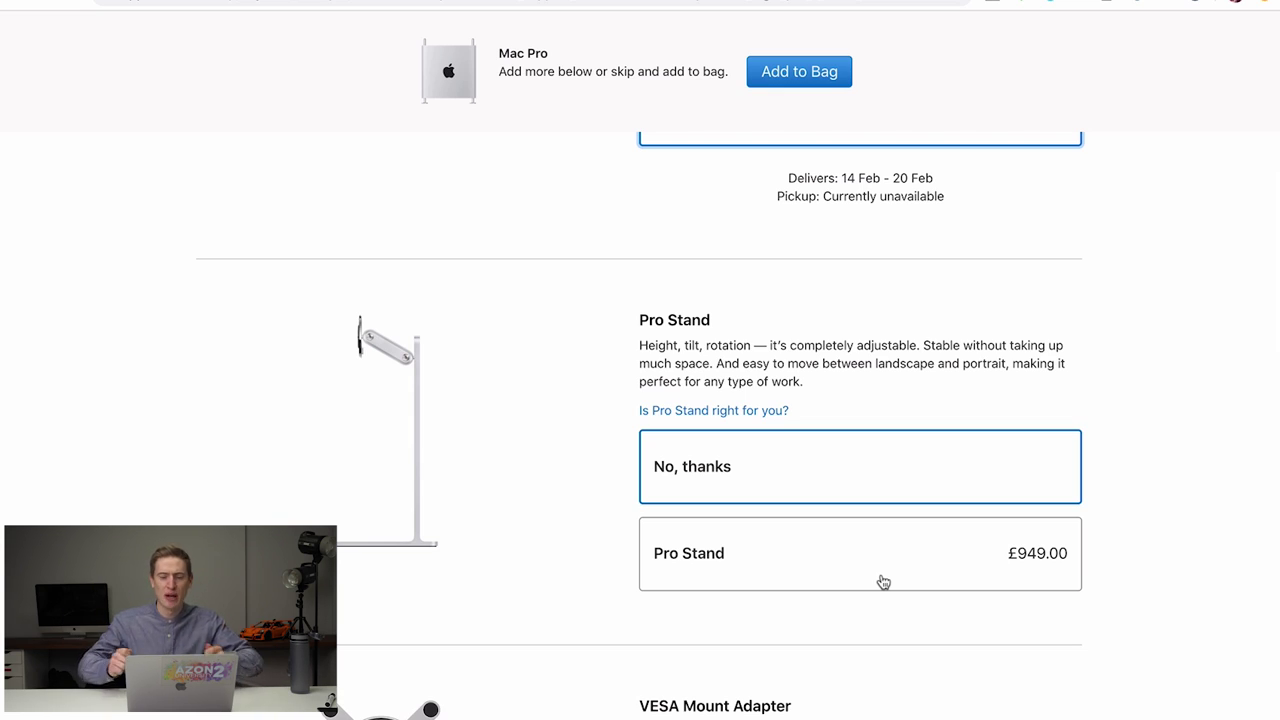
click(884, 582)
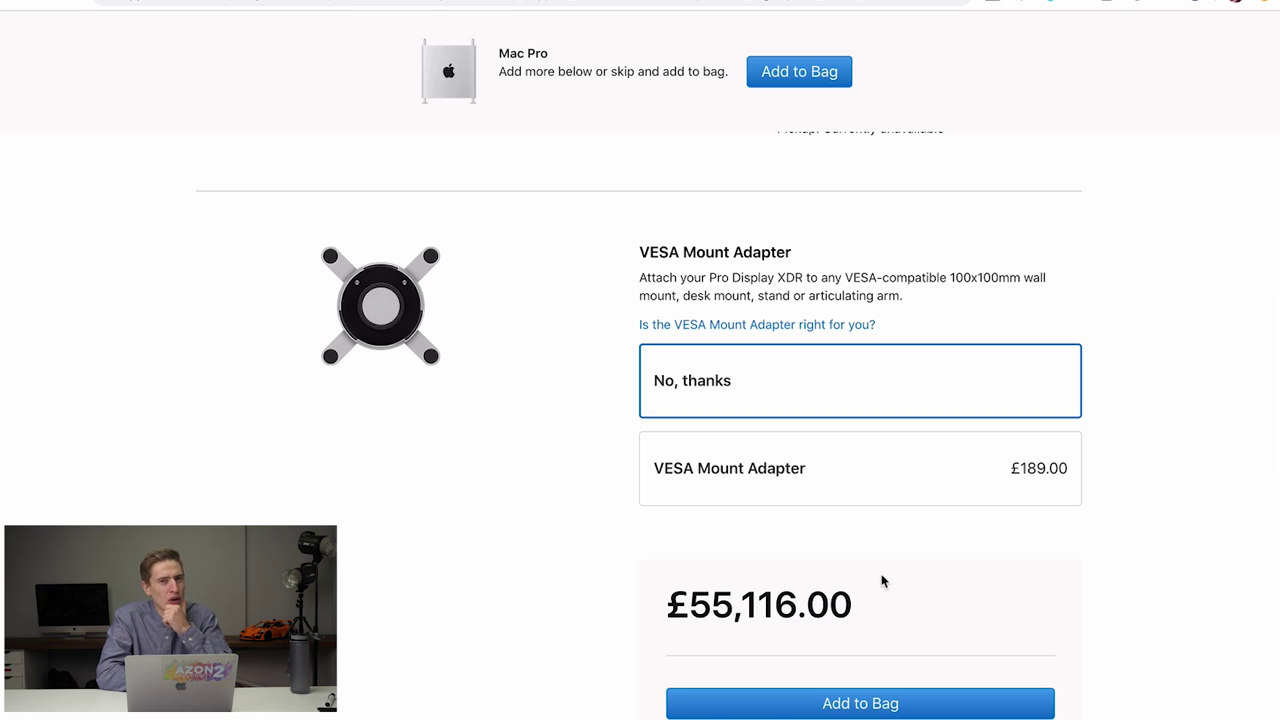
click(880, 477)
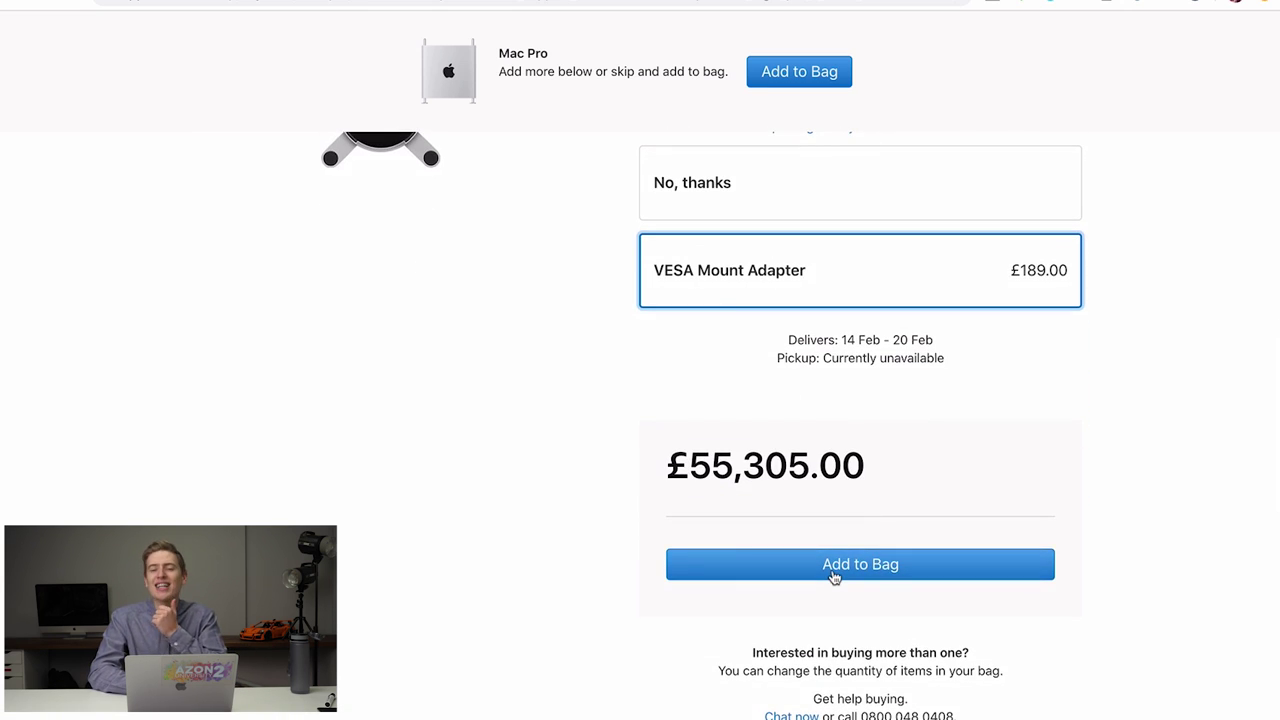
click(834, 577)
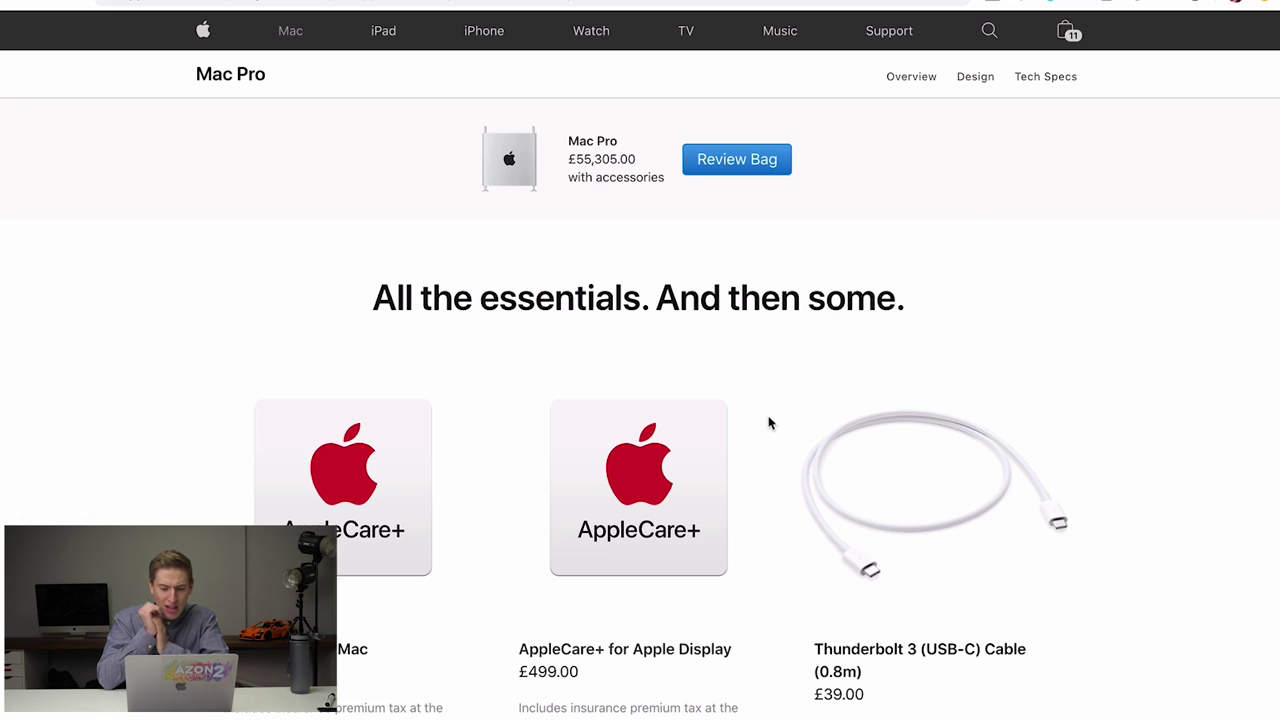
Add AppleCare+ for Apple Display and the Promise Pegasus R4i 32TB RAID MPX Module Kit to the bag
scroll(768, 422, down, 5)
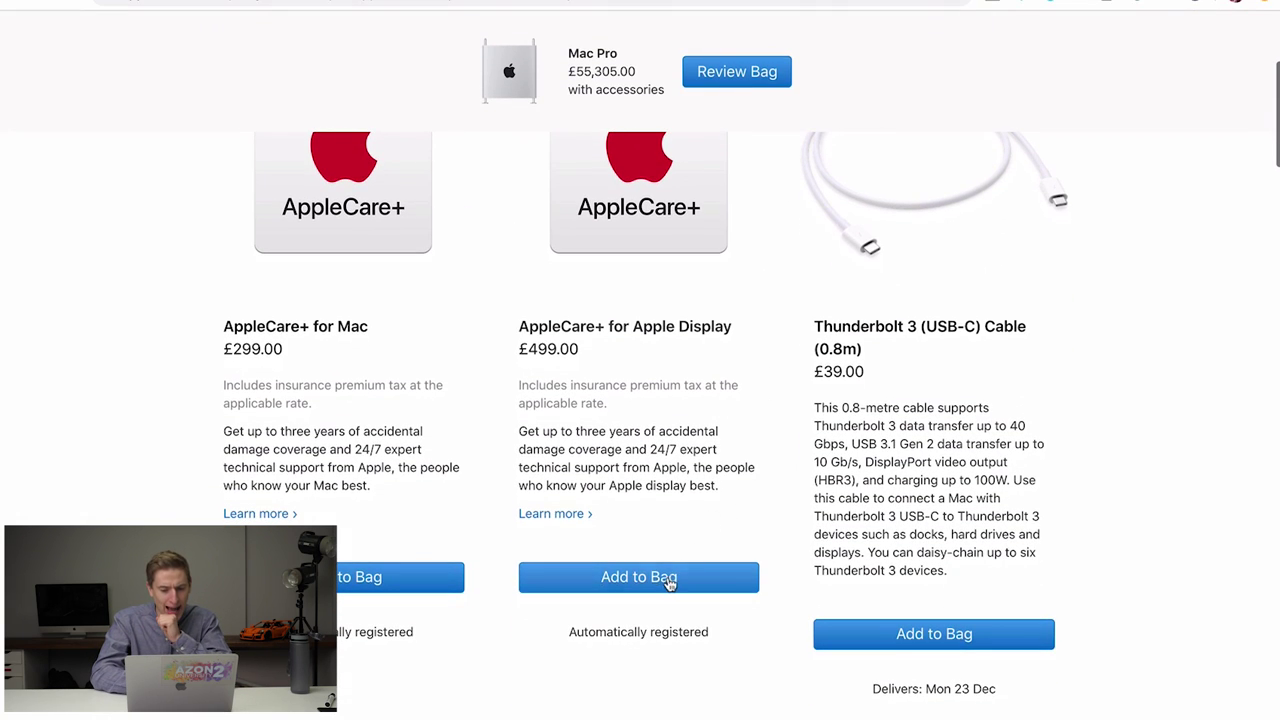
click(663, 588)
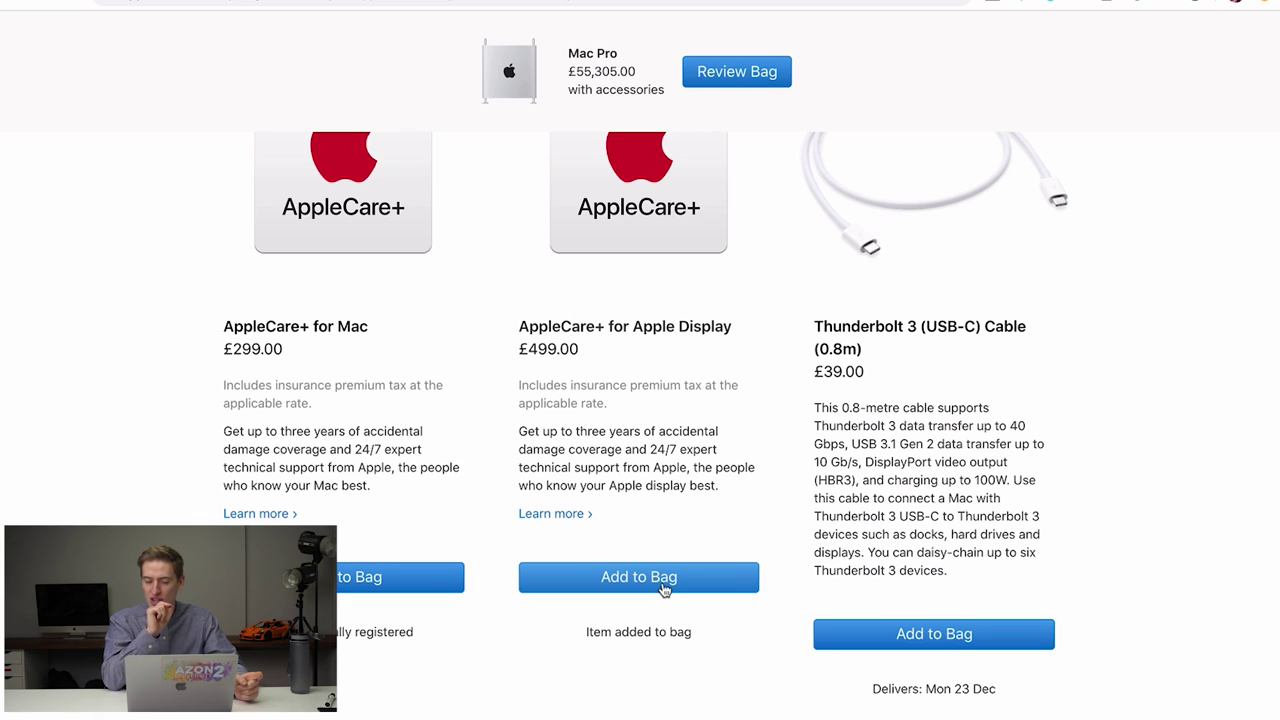
scroll(663, 590, down, 5)
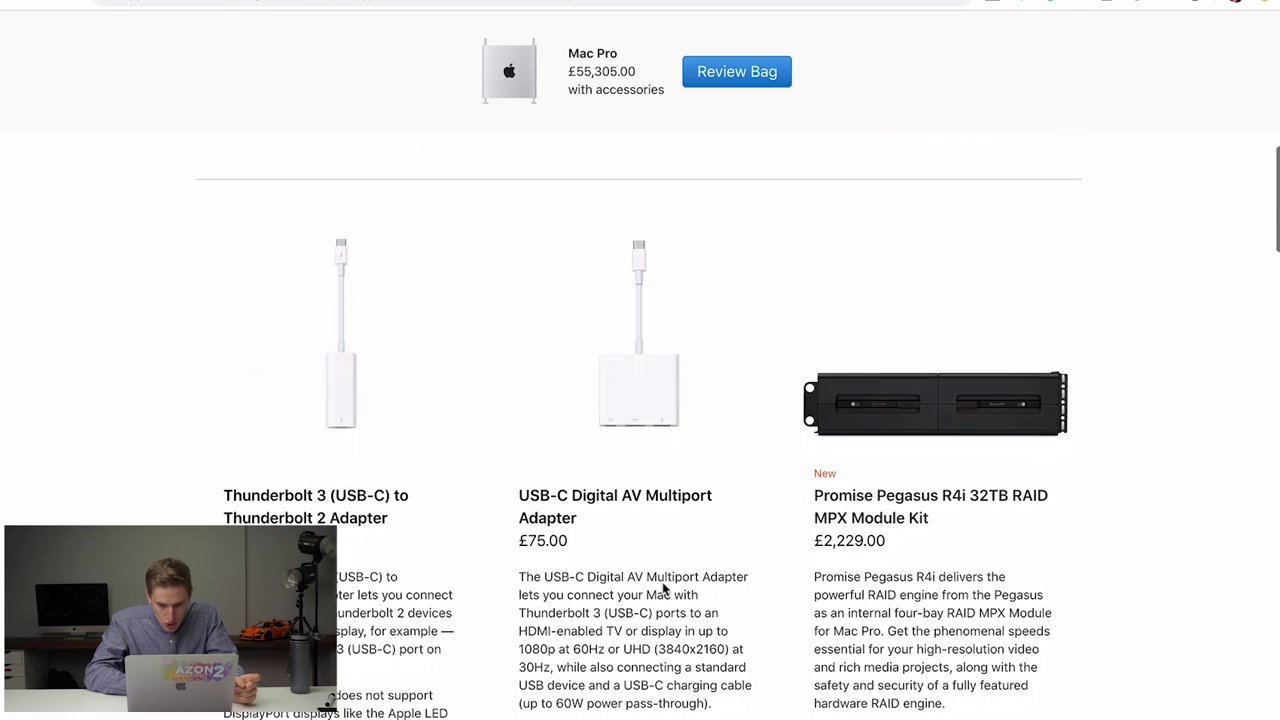
scroll(663, 590, down, 2)
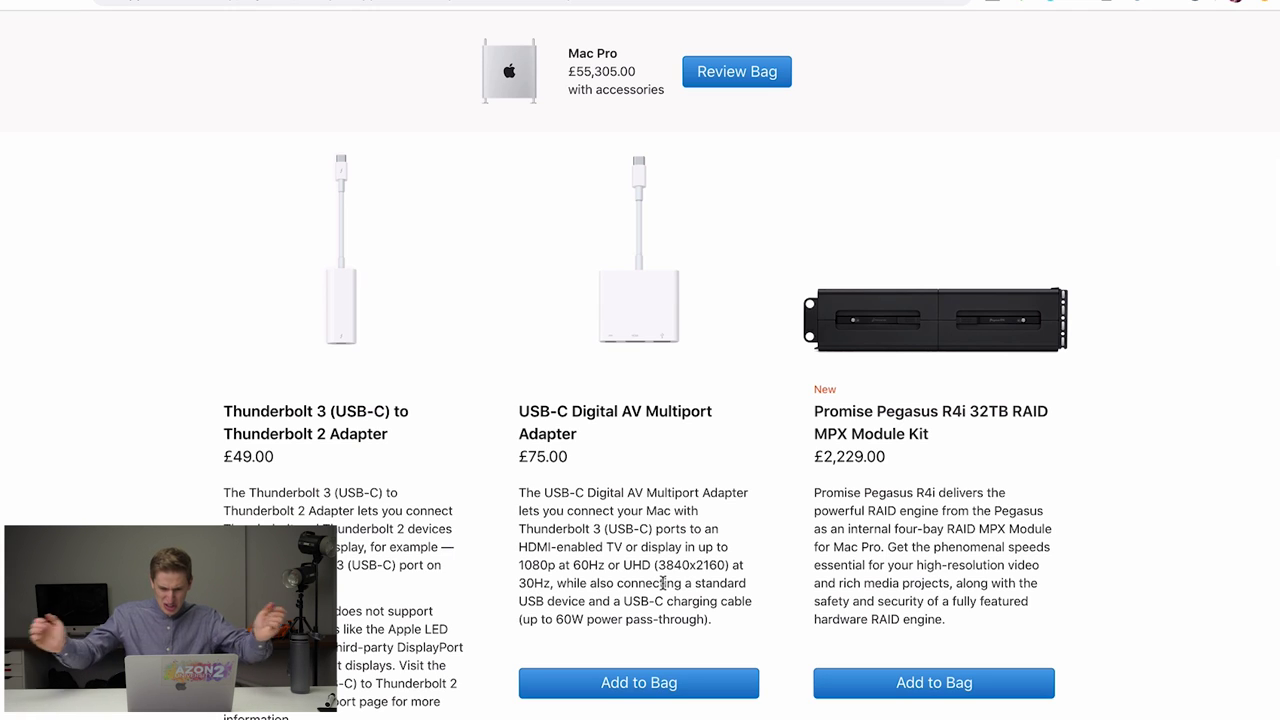
scroll(663, 583, down, 1)
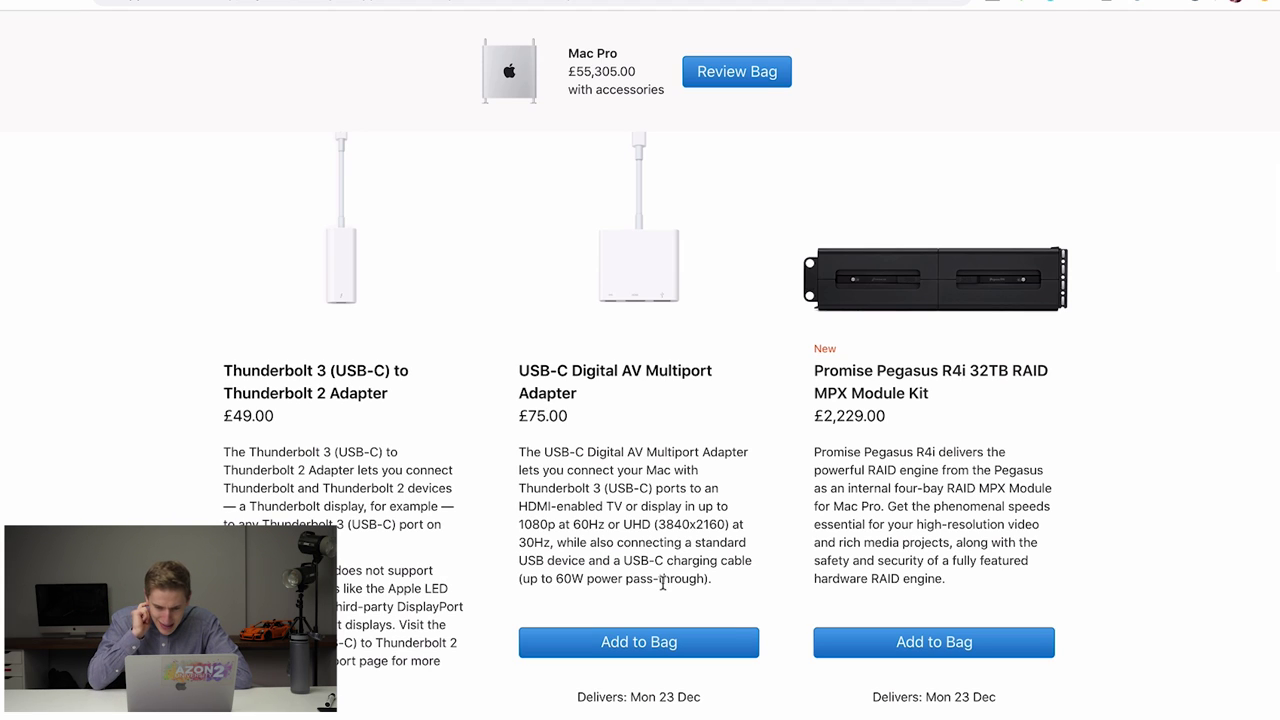
scroll(663, 583, down, 5)
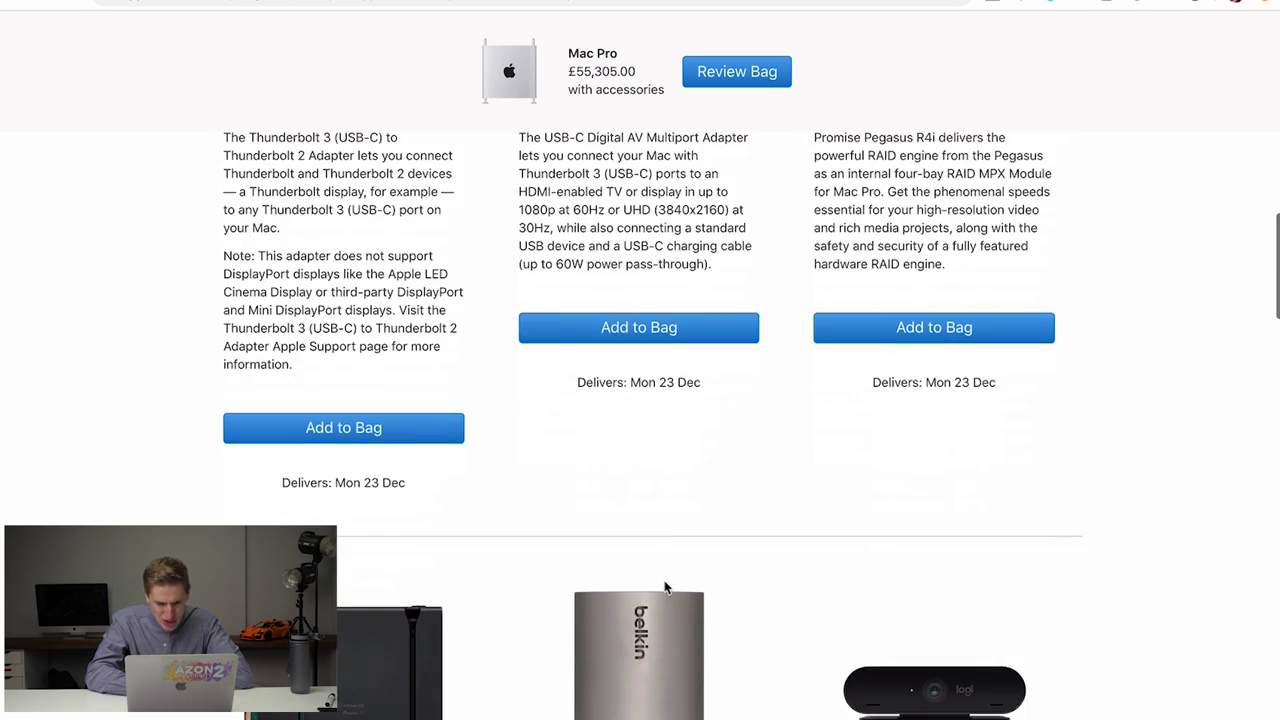
click(905, 333)
Look over the storage enclosure and lock adapter, and add the Logitech 4K Pro Magnetic Webcam to the bag
scroll(816, 468, down, 3)
scroll(816, 468, down, 3)
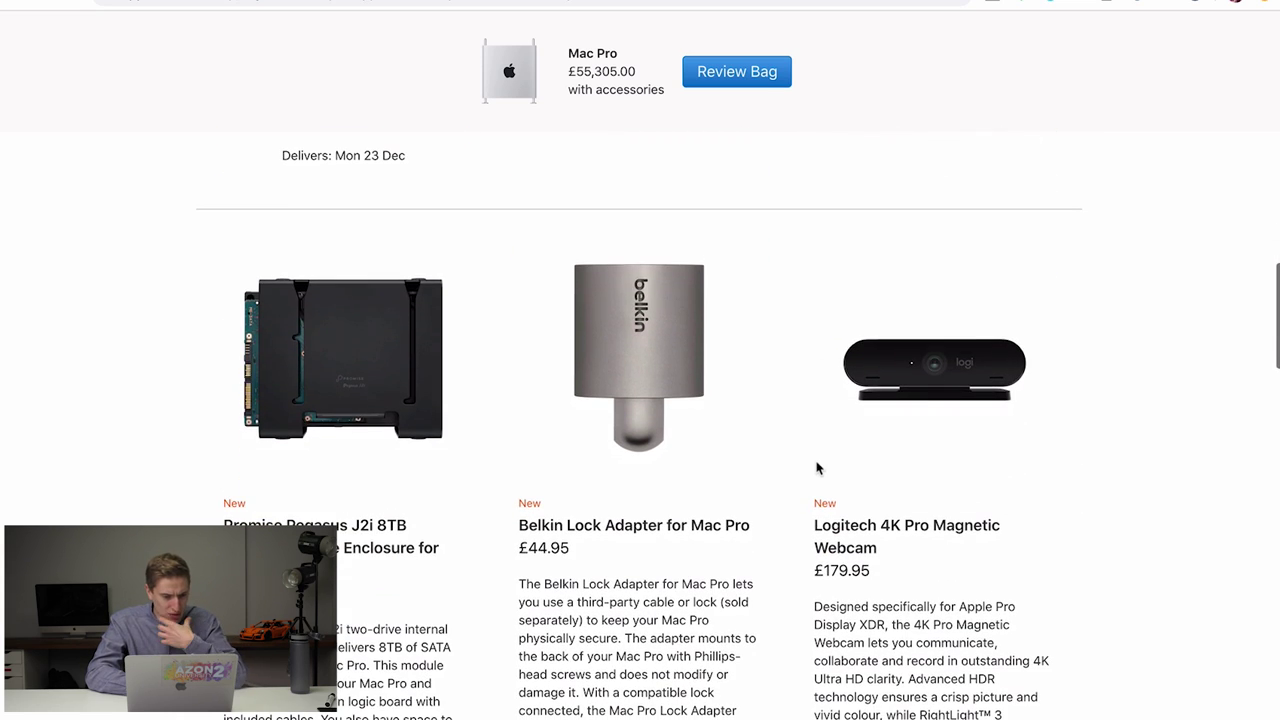
scroll(817, 466, down, 2)
scroll(817, 466, up, 5)
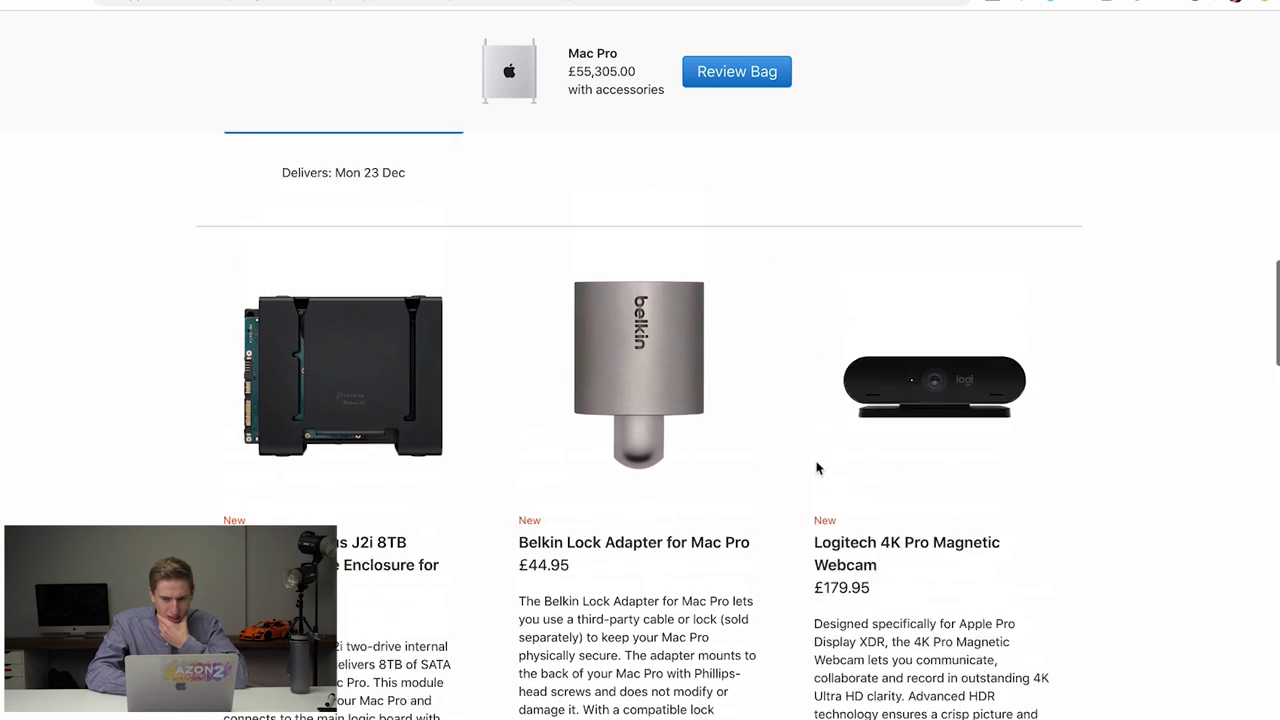
scroll(816, 462, down, 4)
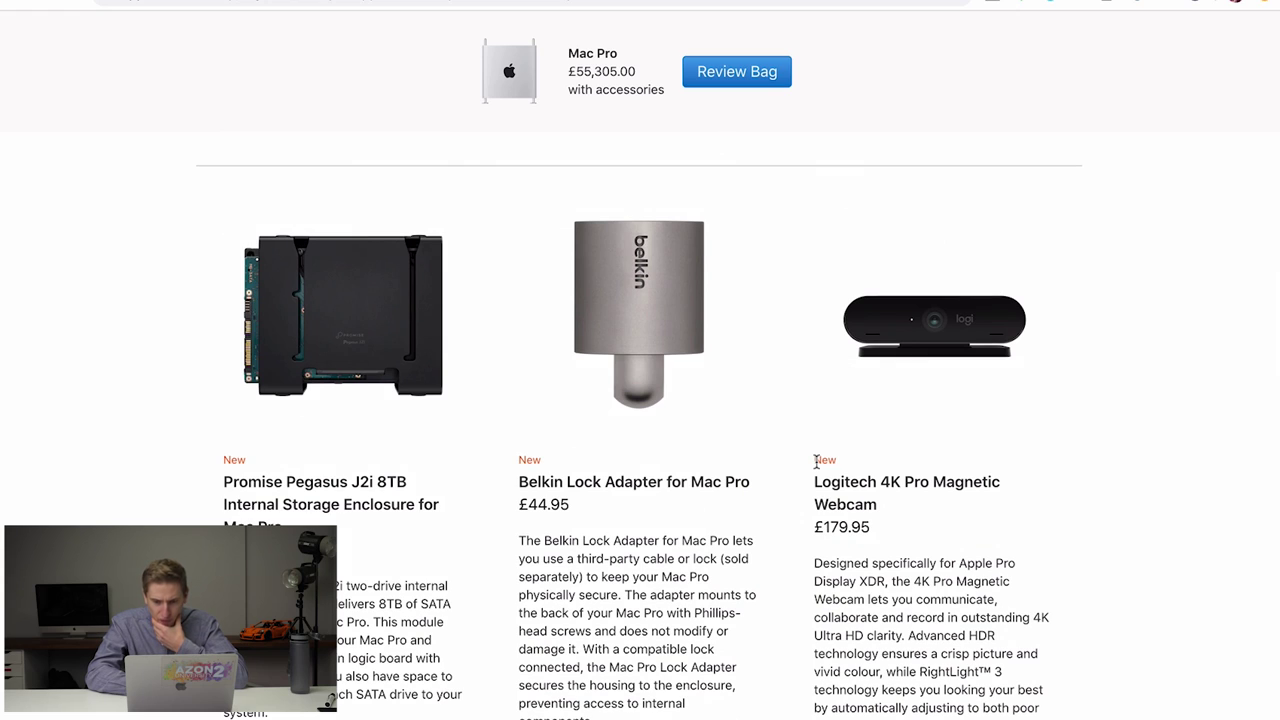
scroll(816, 462, down, 6)
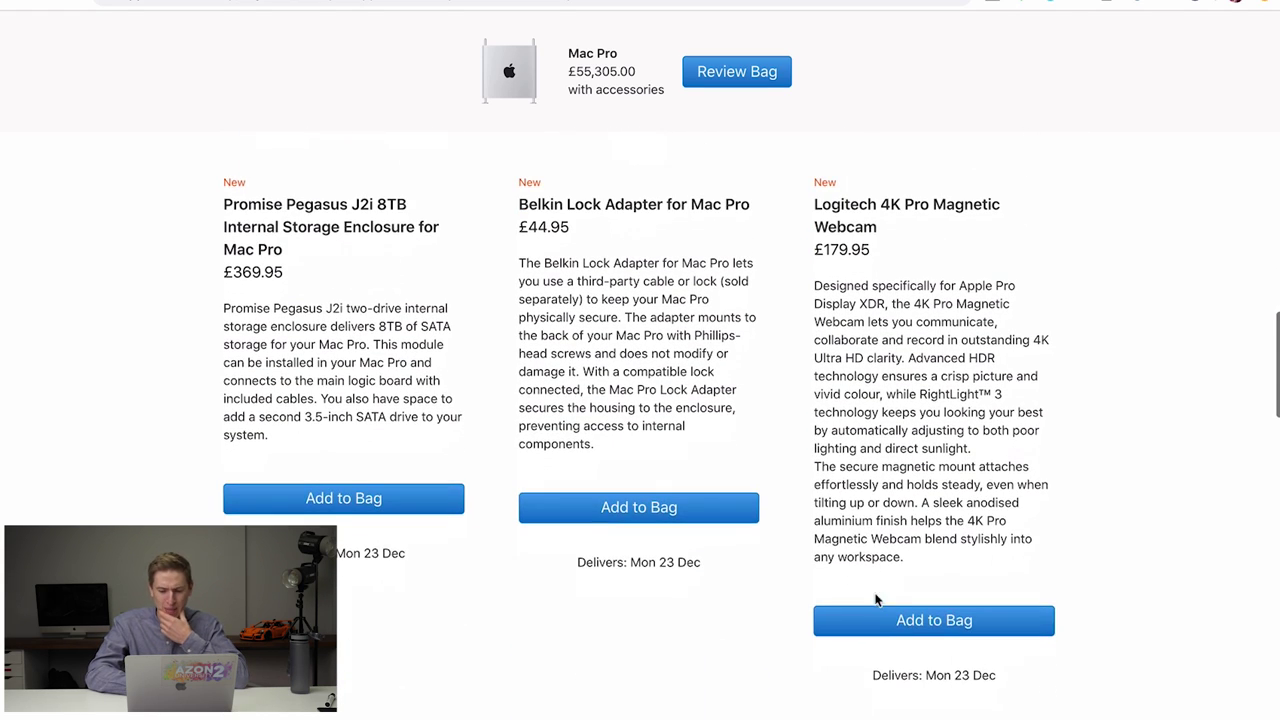
click(883, 622)
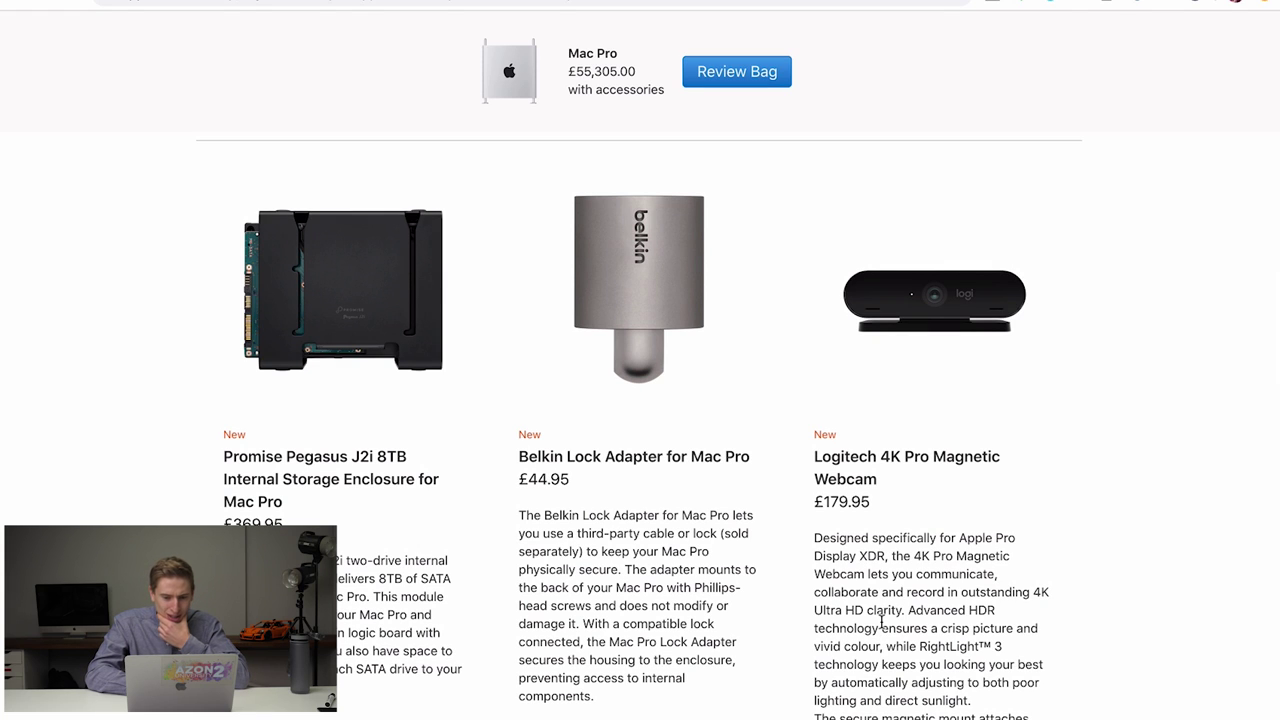
Browse the remaining accessories, including the AUX power cable kit and AirPods, and open the bag for review
scroll(881, 622, down, 9)
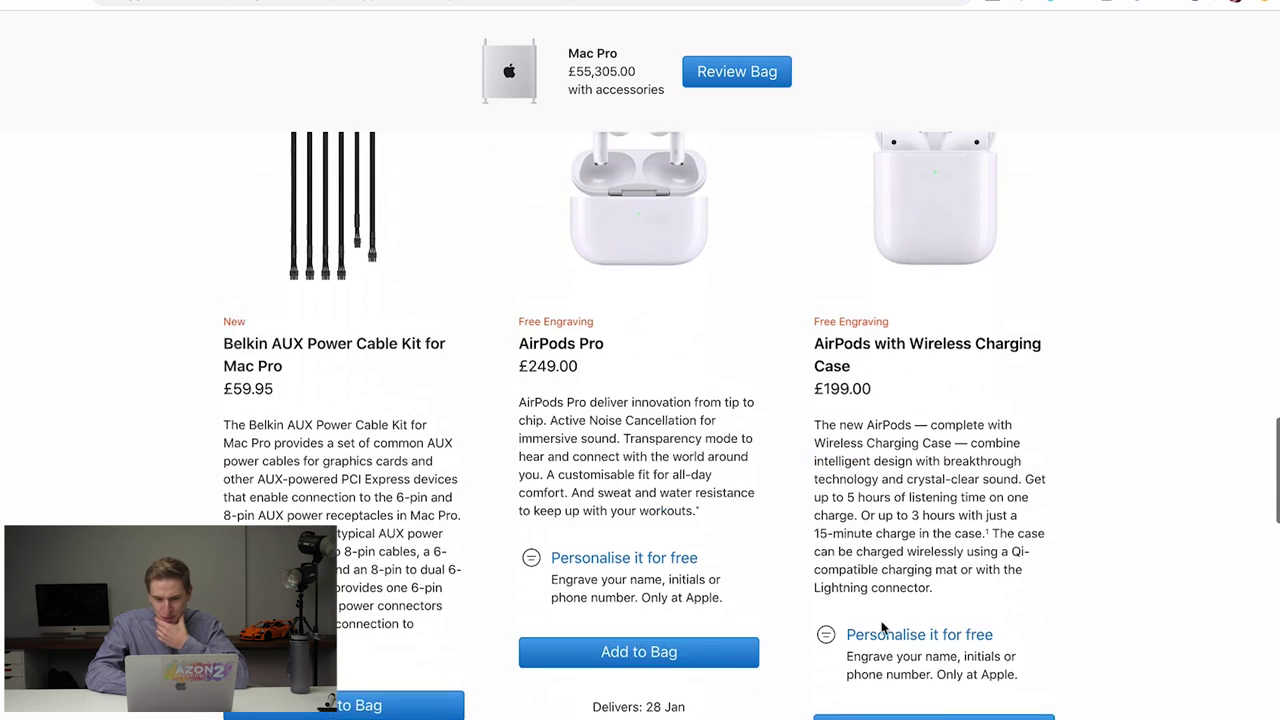
scroll(883, 627, down, 1)
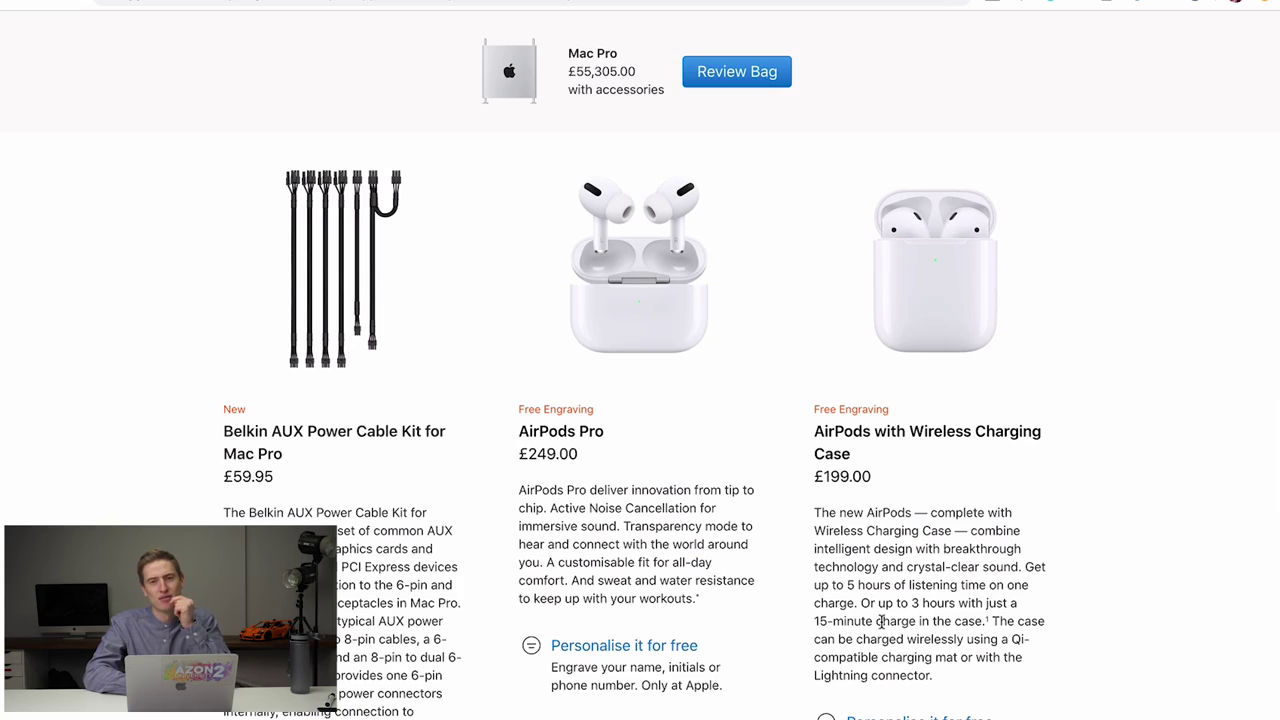
scroll(881, 622, down, 6)
scroll(880, 626, up, 12)
scroll(881, 624, down, 10)
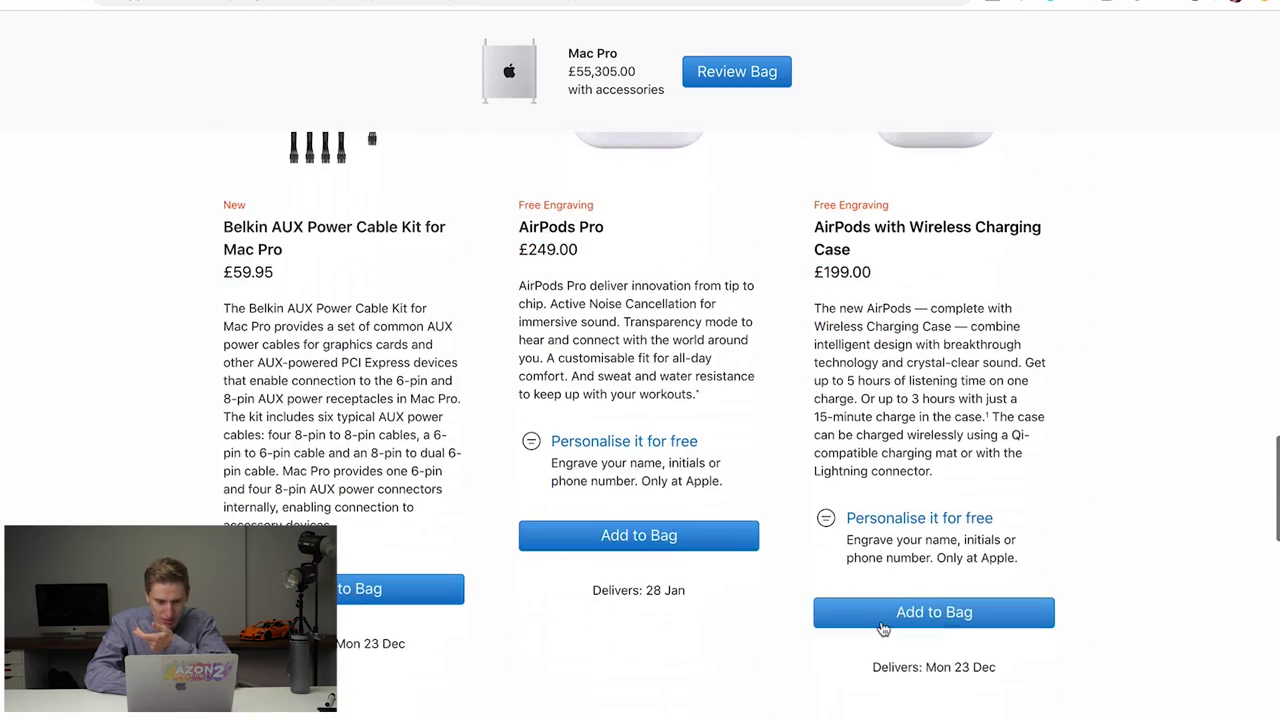
scroll(883, 628, up, 5)
scroll(883, 628, up, 10)
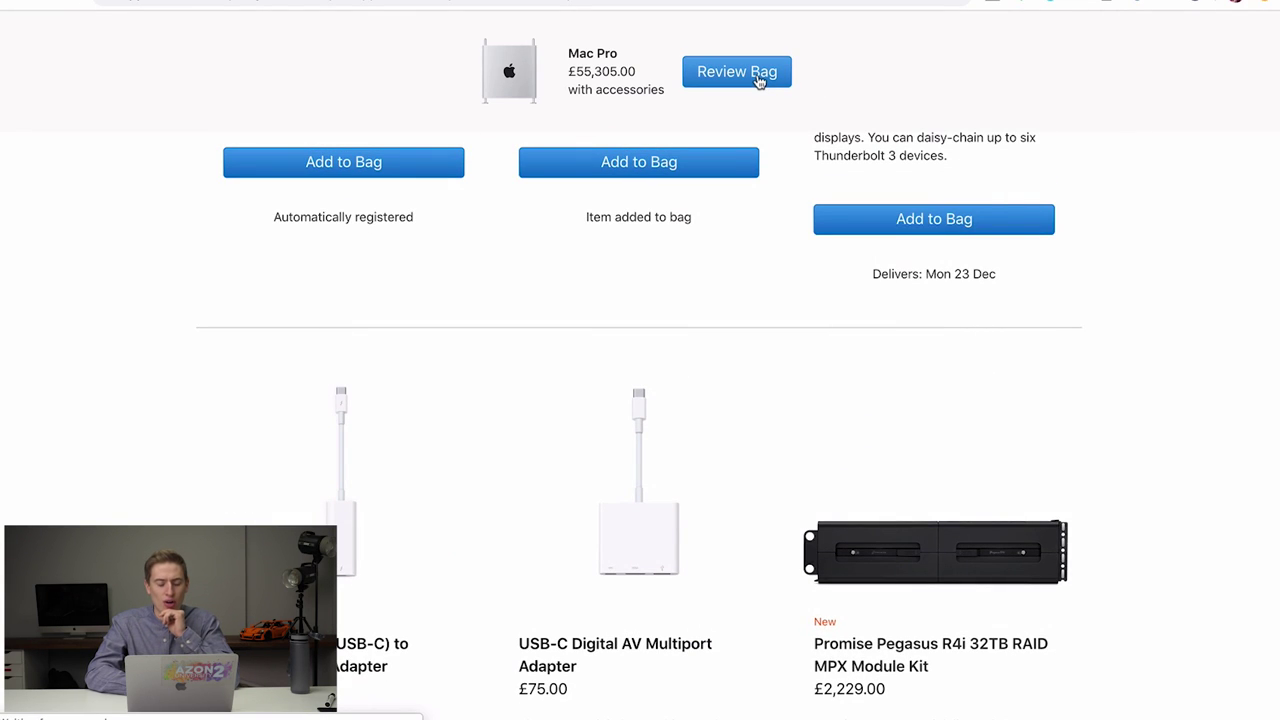
click(737, 72)
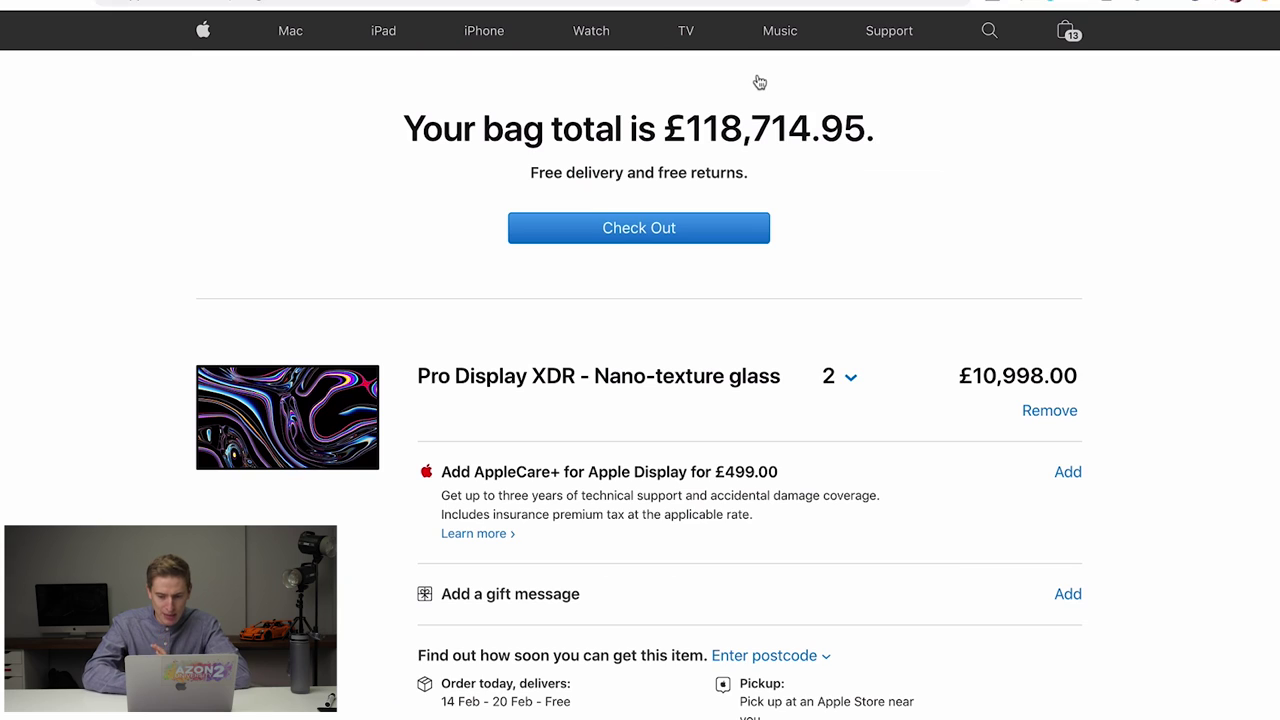
Check the quantity choices for the first Pro Display XDR - Nano-texture glass entry in the bag
scroll(760, 82, down, 2)
scroll(758, 80, down, 6)
scroll(751, 20, up, 6)
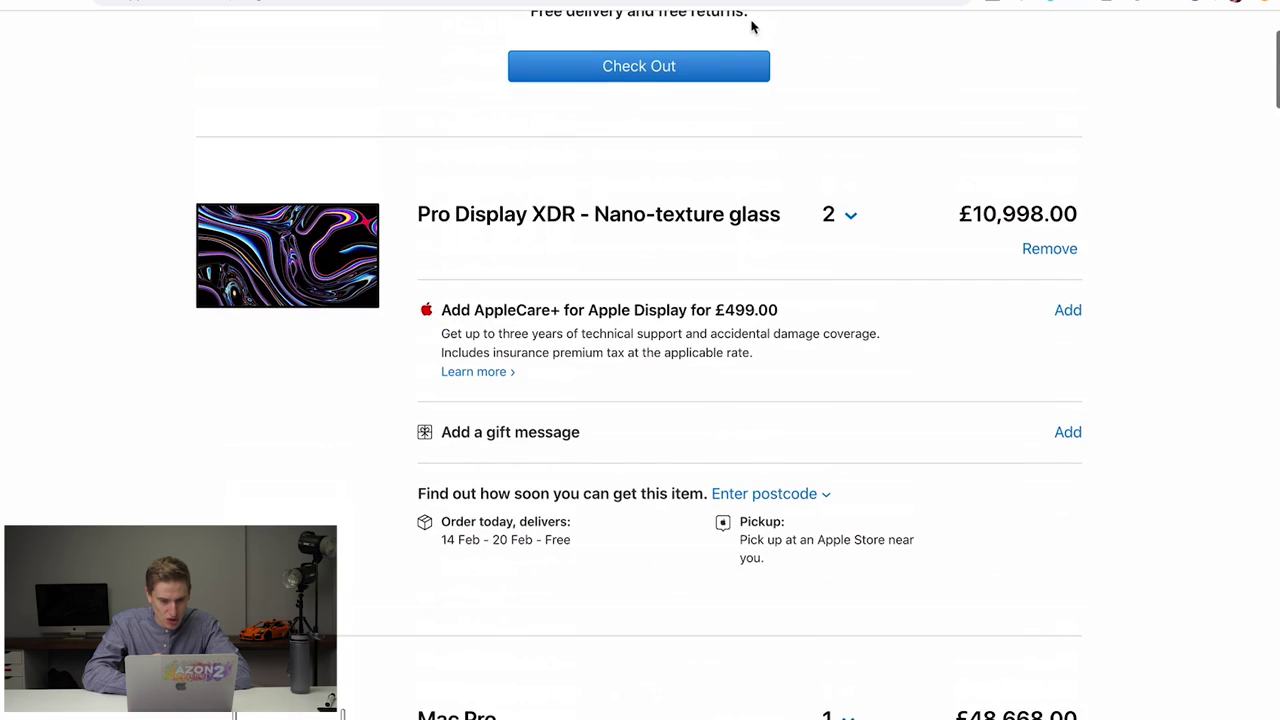
click(843, 214)
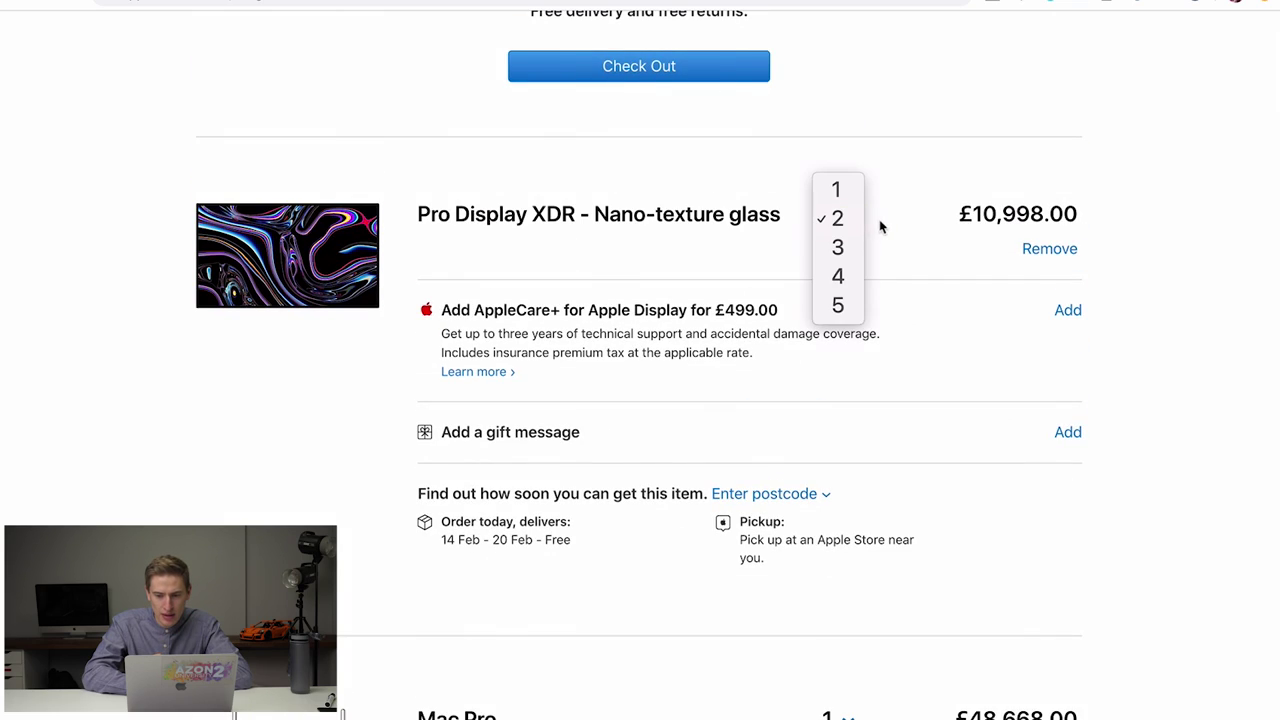
click(879, 222)
Compare the two Mac Pro entries and remove the £47,228.00 one from the bag
scroll(880, 225, down, 3)
scroll(880, 223, down, 5)
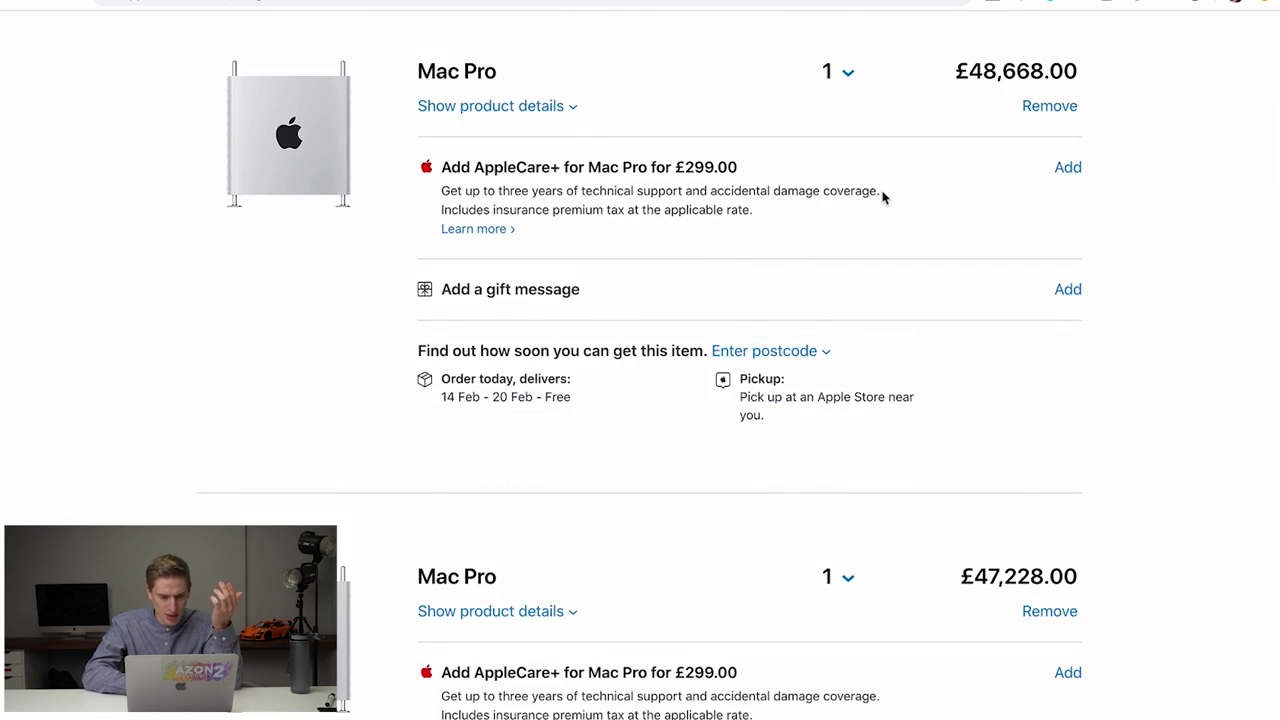
scroll(883, 197, down, 1)
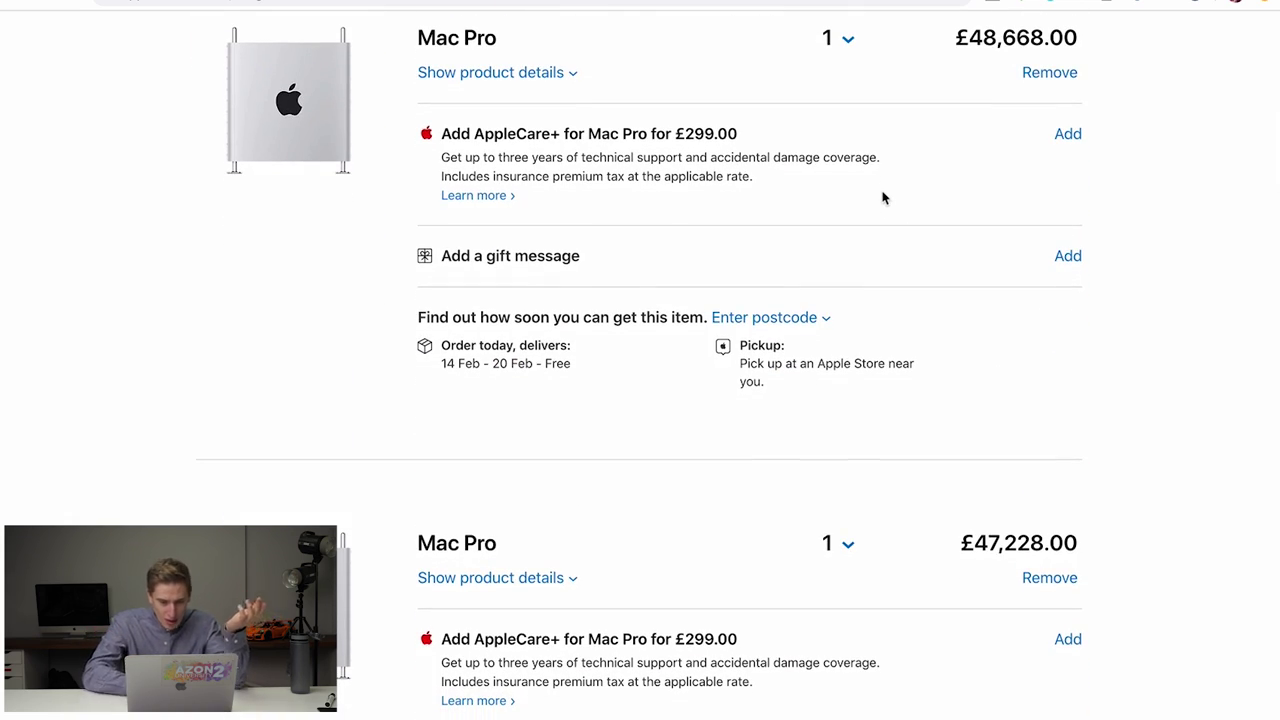
scroll(883, 197, down, 5)
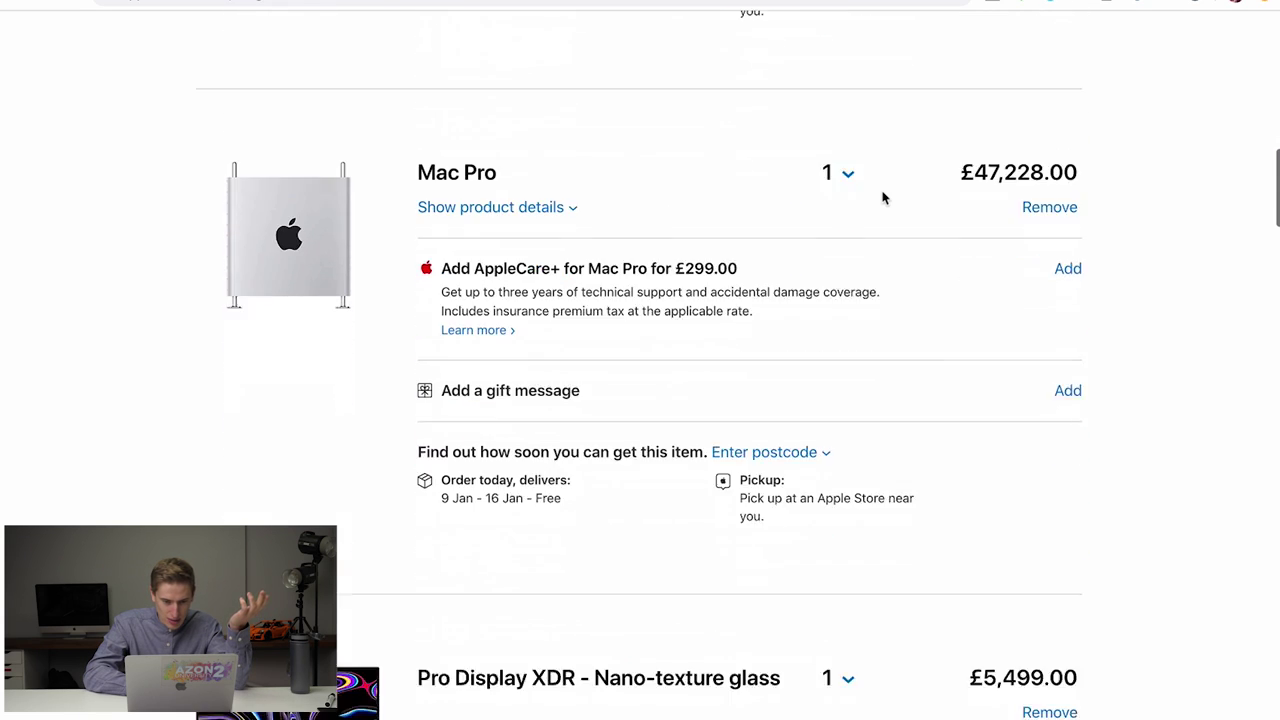
scroll(883, 197, down, 1)
scroll(883, 197, down, 10)
scroll(843, 320, up, 4)
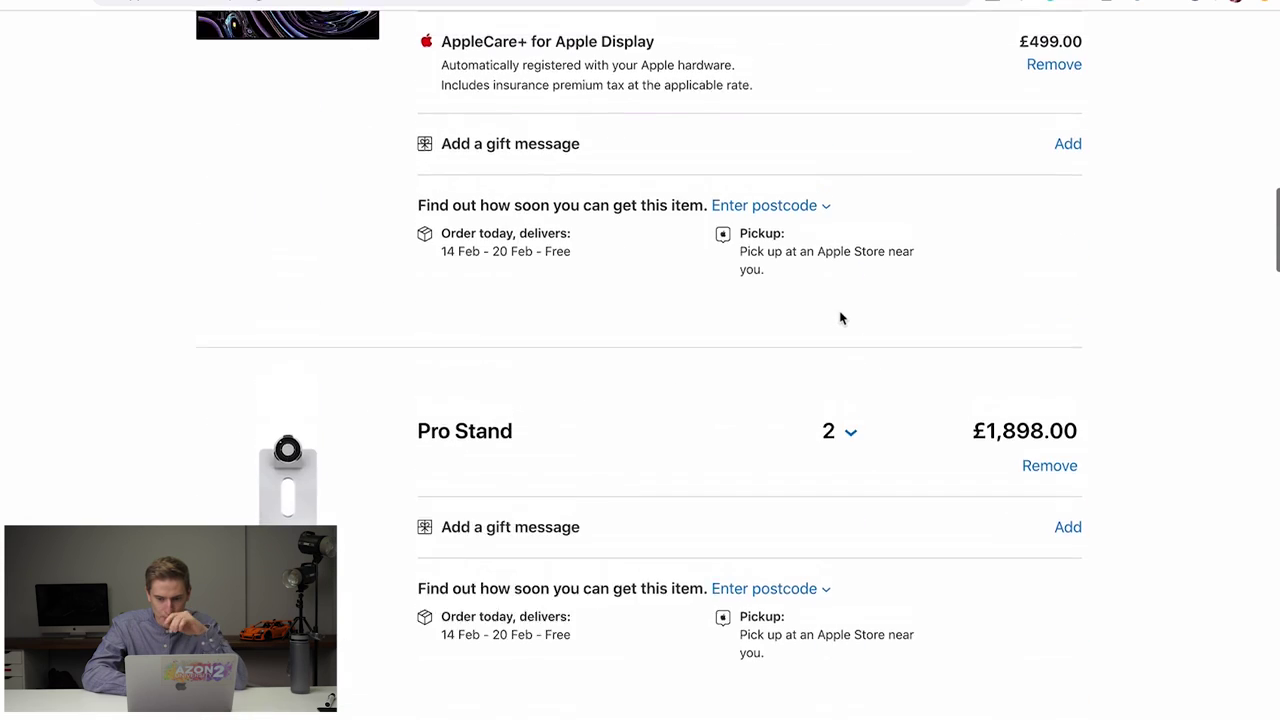
Remove the single-quantity Pro Display XDR - Nano-texture glass entry that carries AppleCare+ from the bag
scroll(840, 318, up, 10)
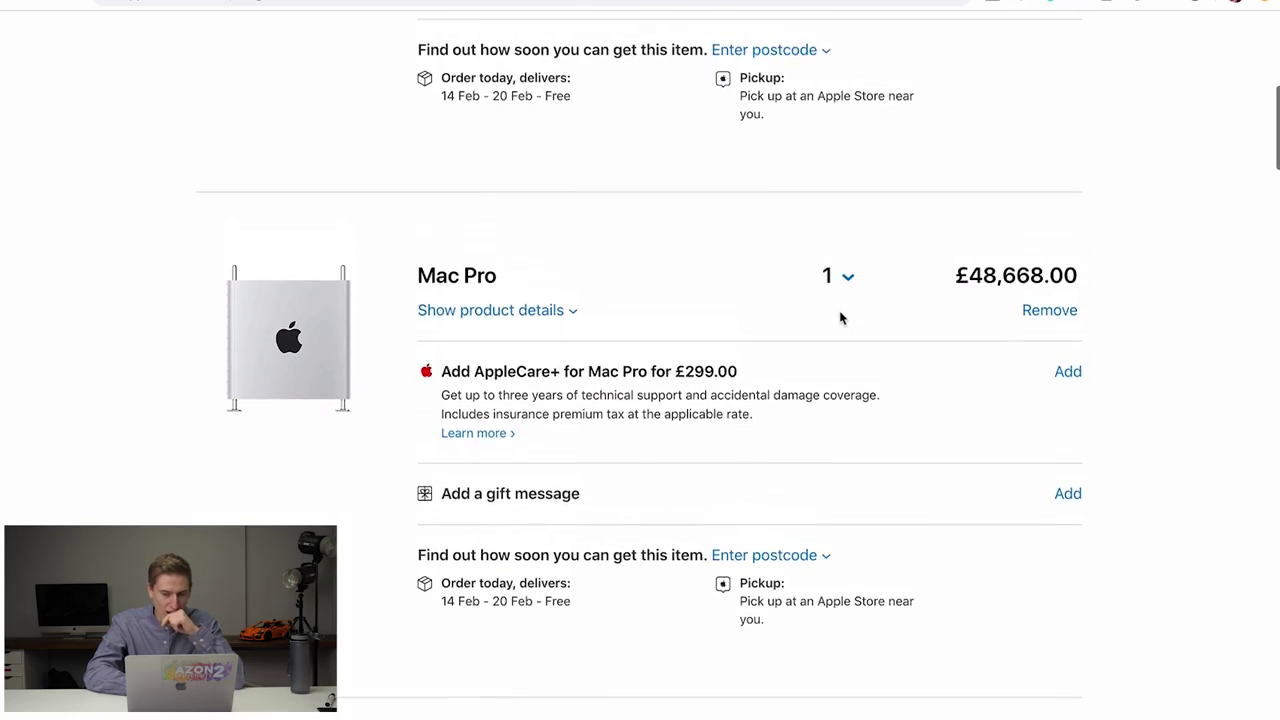
scroll(840, 318, down, 1)
scroll(840, 318, up, 8)
scroll(840, 318, down, 12)
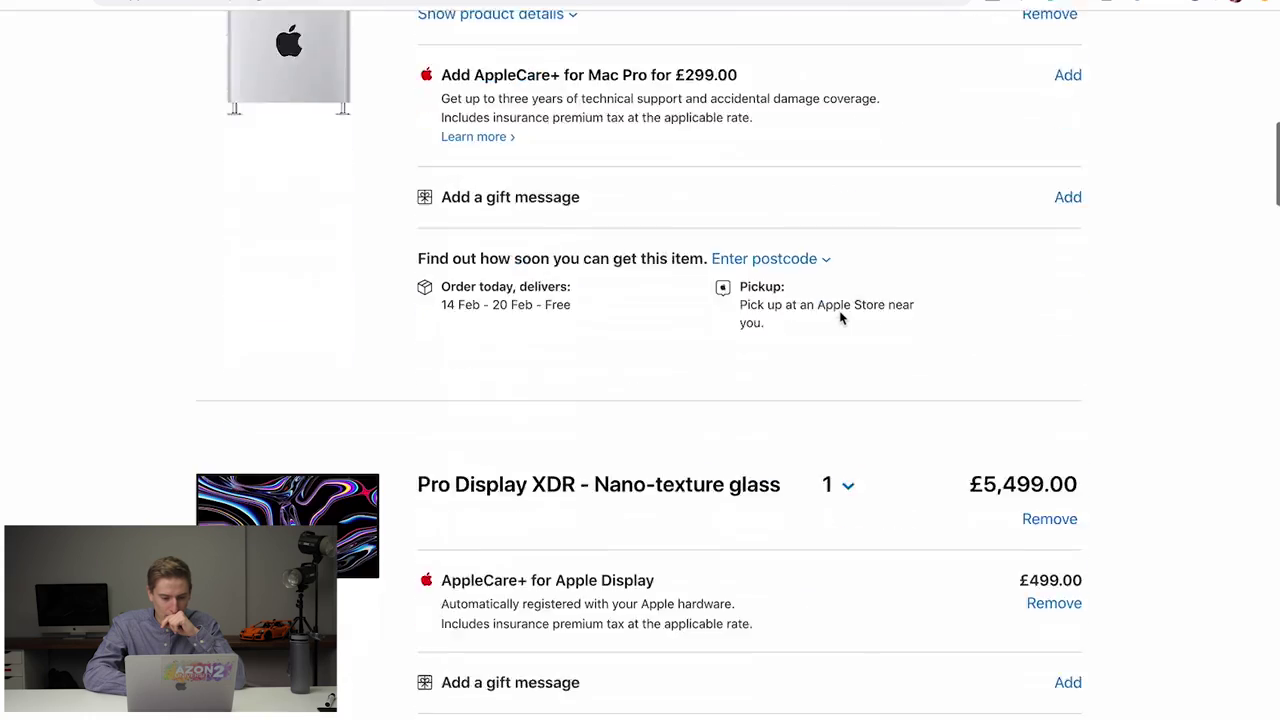
scroll(840, 318, down, 3)
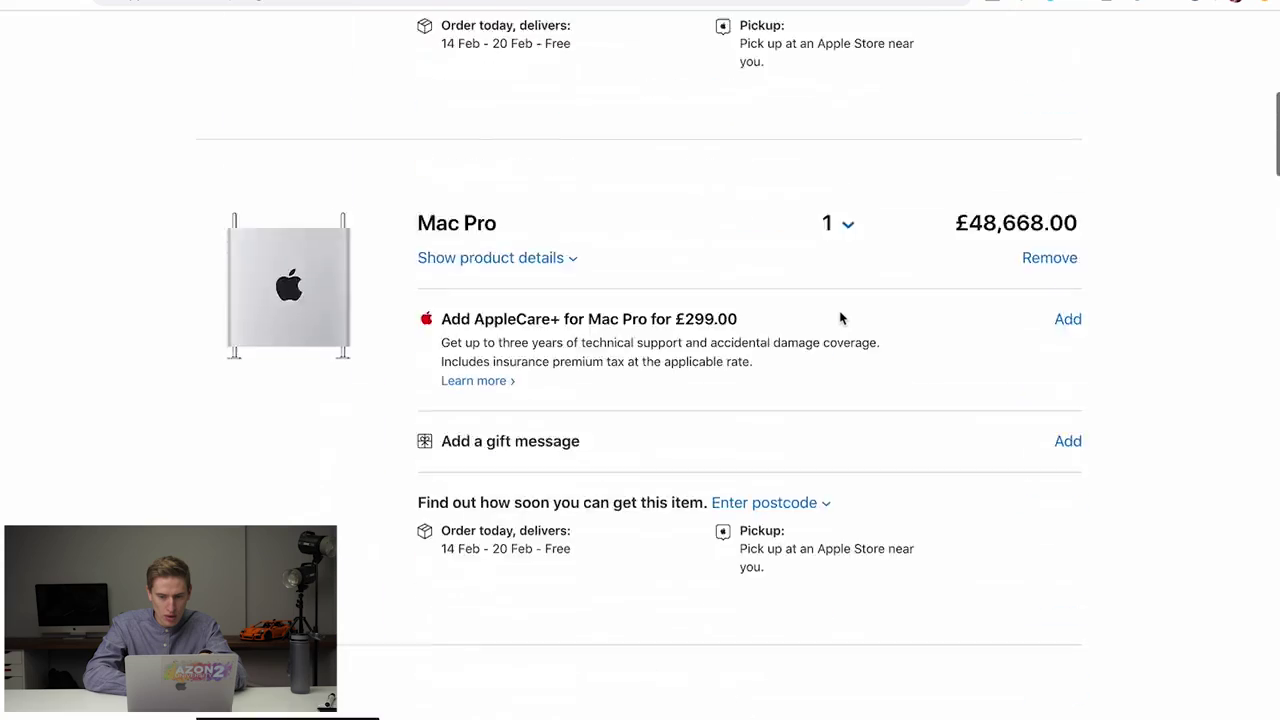
scroll(840, 318, up, 7)
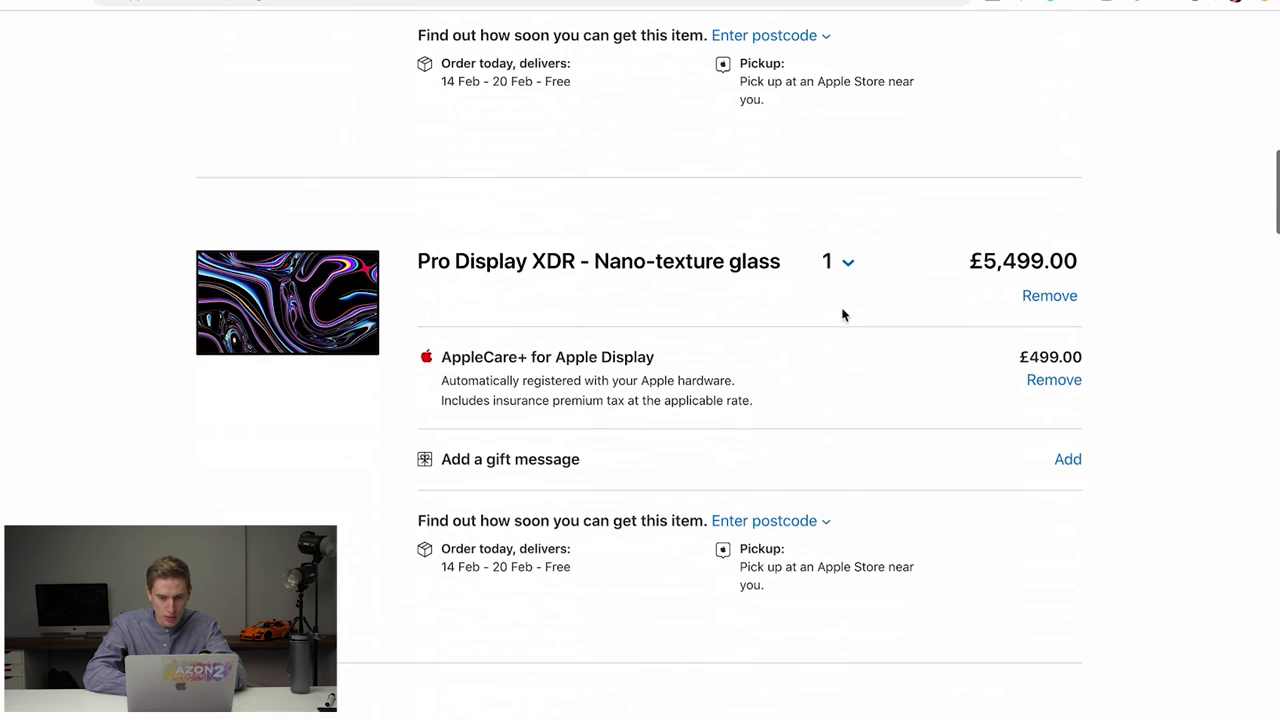
click(838, 262)
click(916, 289)
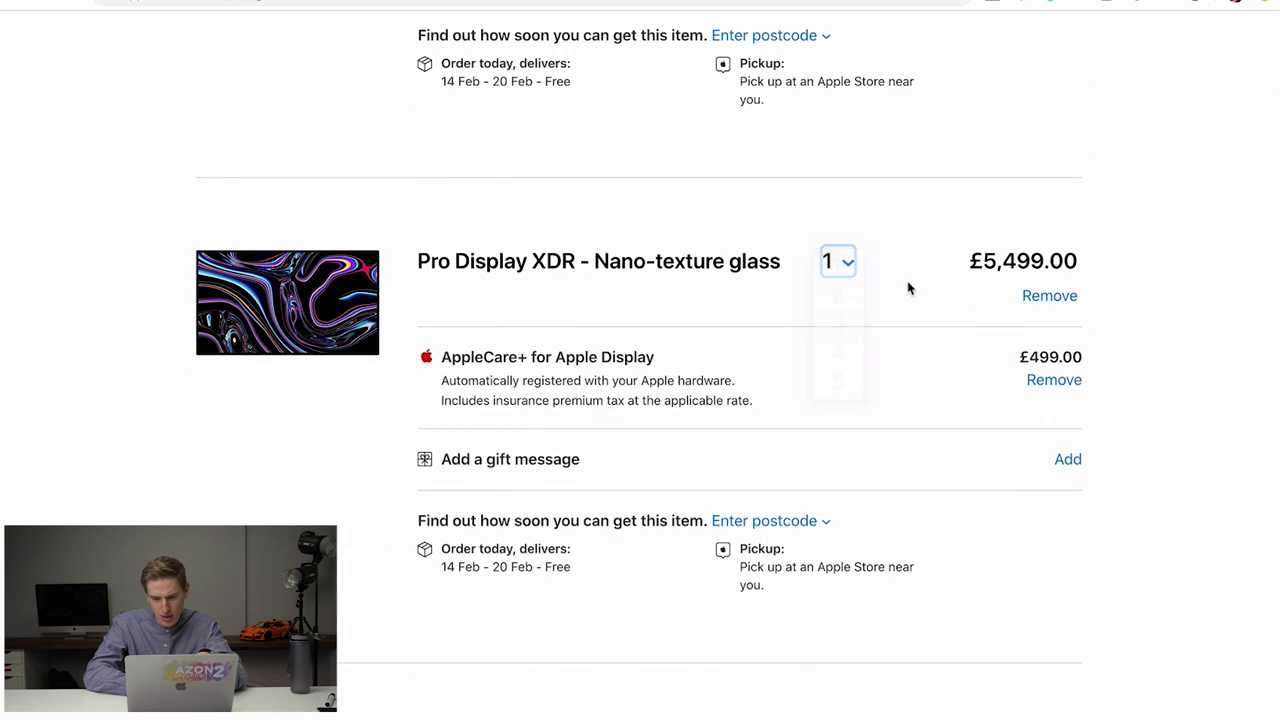
click(1052, 297)
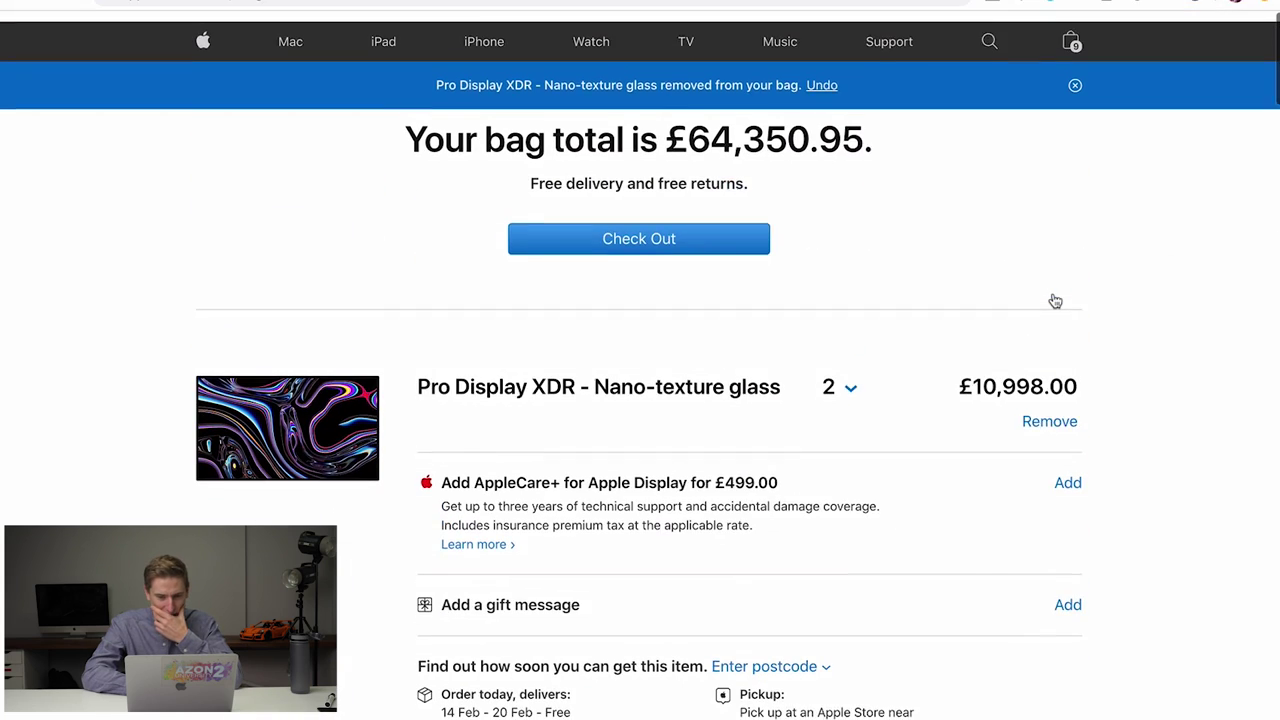
scroll(1055, 301, down, 1)
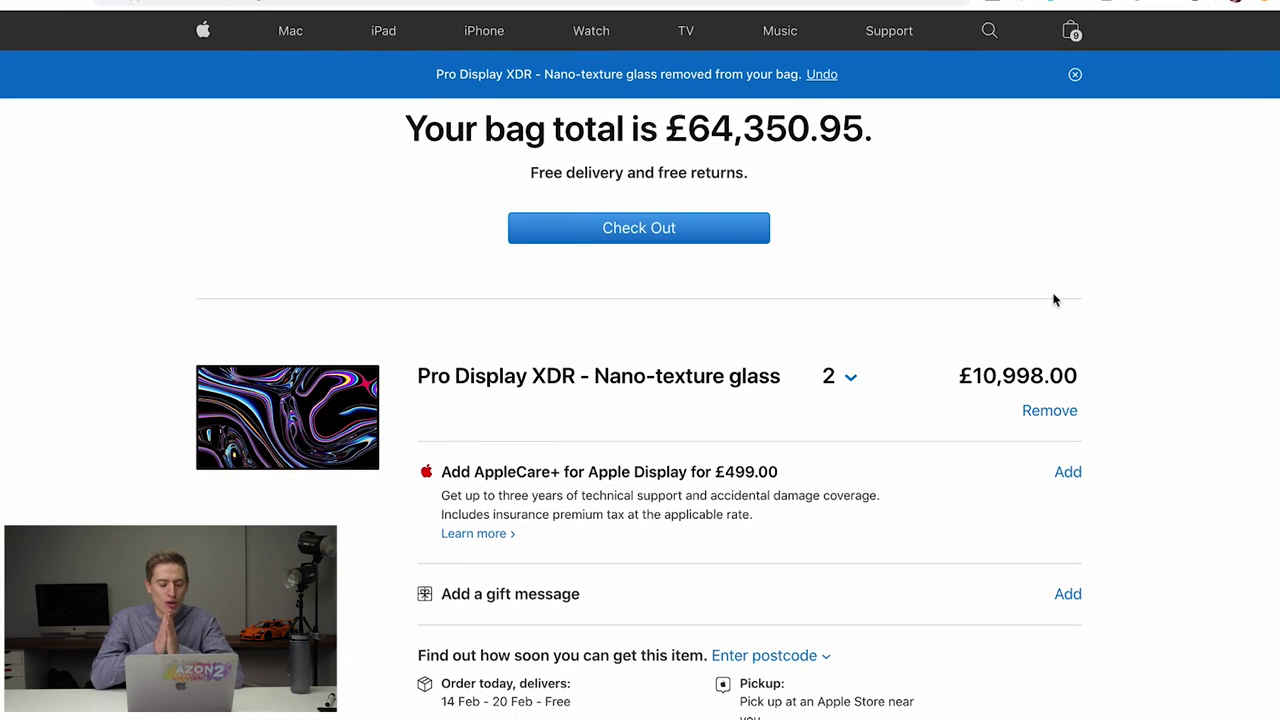
Magnify the bag page to 300% and examine the full bag total amount
key(super+plus)
key(super+plus)
key(super+plus)
key(super+plus)
key(super+plus)
key(super+plus)
key(super+plus)
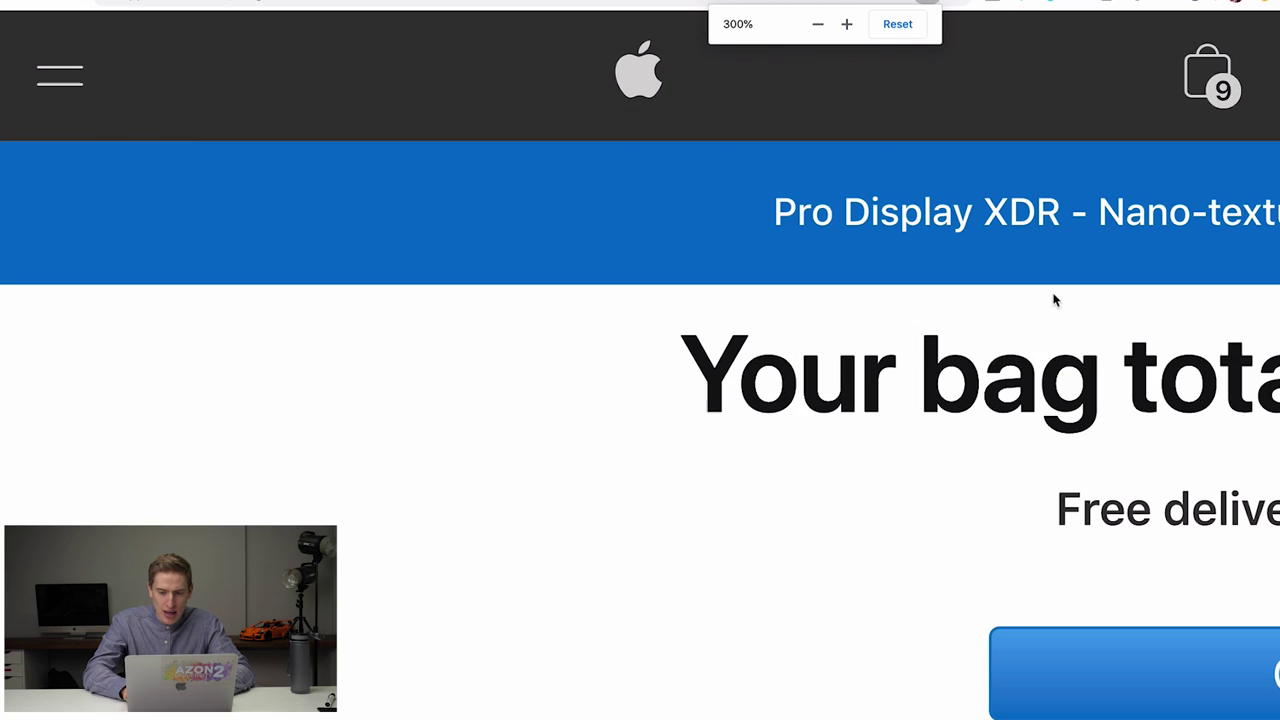
scroll(1055, 301, right, 10)
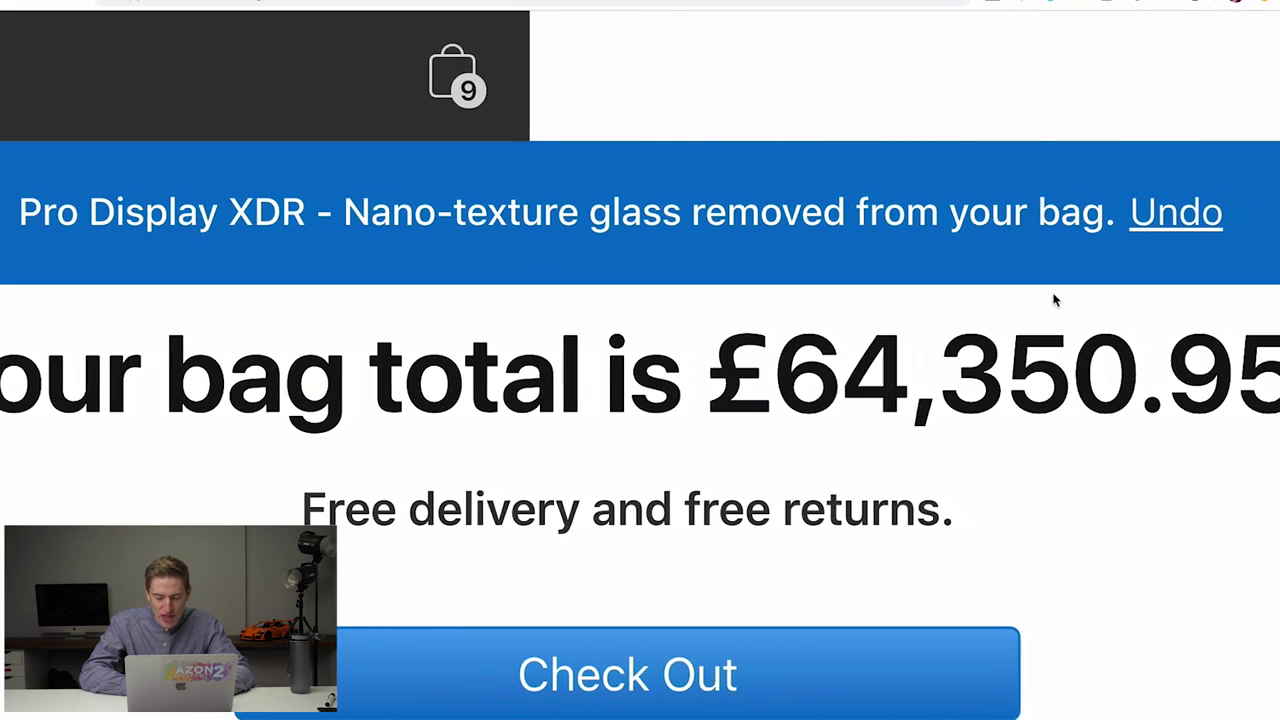
scroll(1055, 300, right, 1)
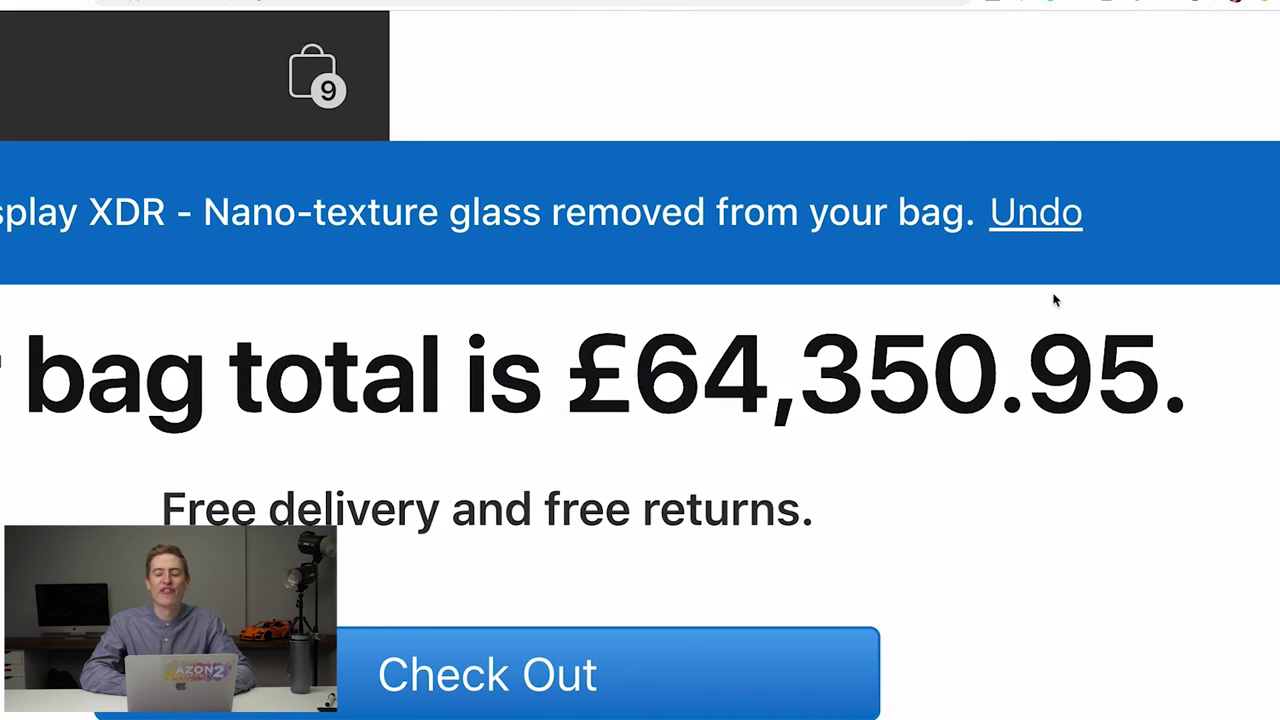
Reduce the page magnification again and review the remaining bag items down to the order summary
key(super+minus)
key(super+minus)
key(super+minus)
key(super+minus)
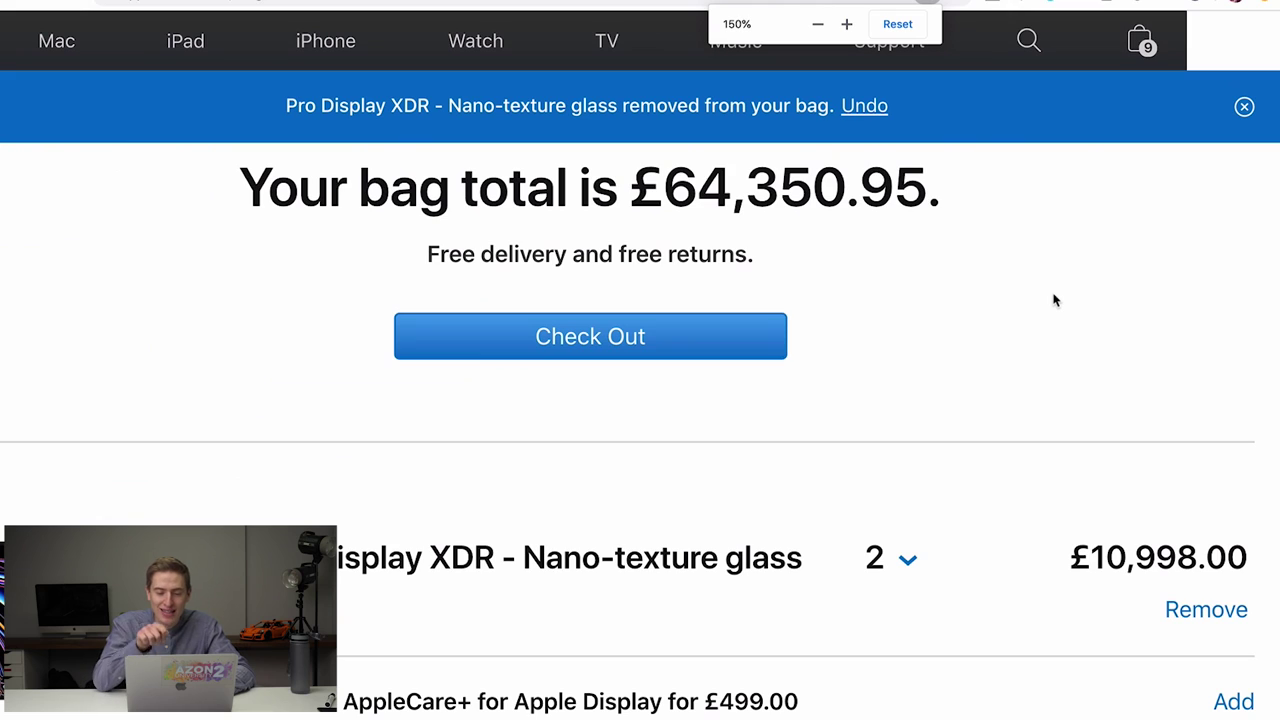
key(super+minus)
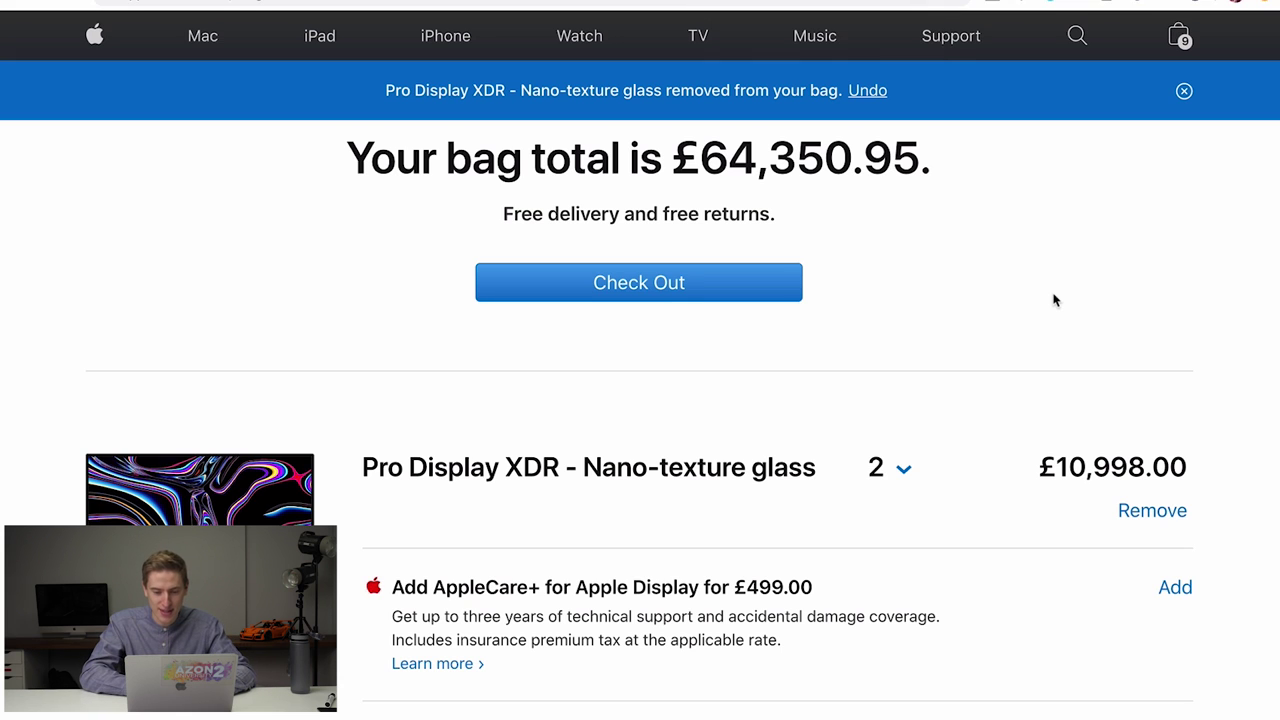
scroll(1053, 300, down, 20)
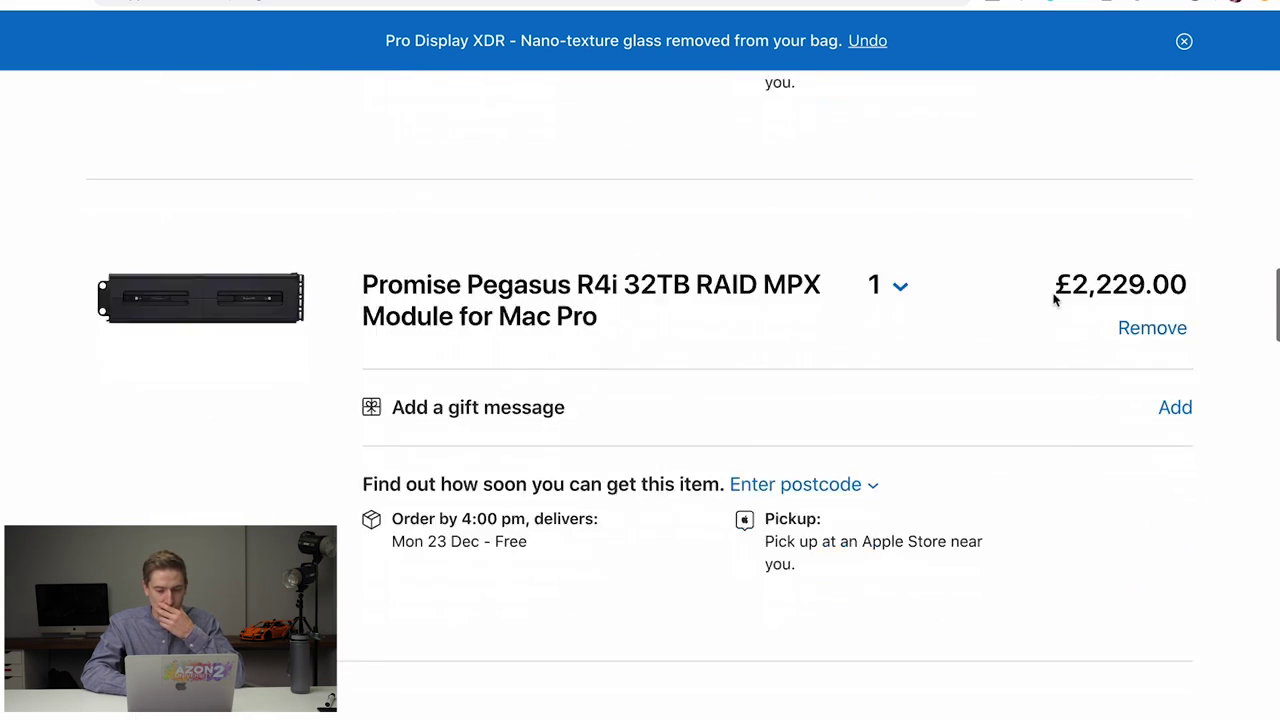
scroll(1053, 300, down, 10)
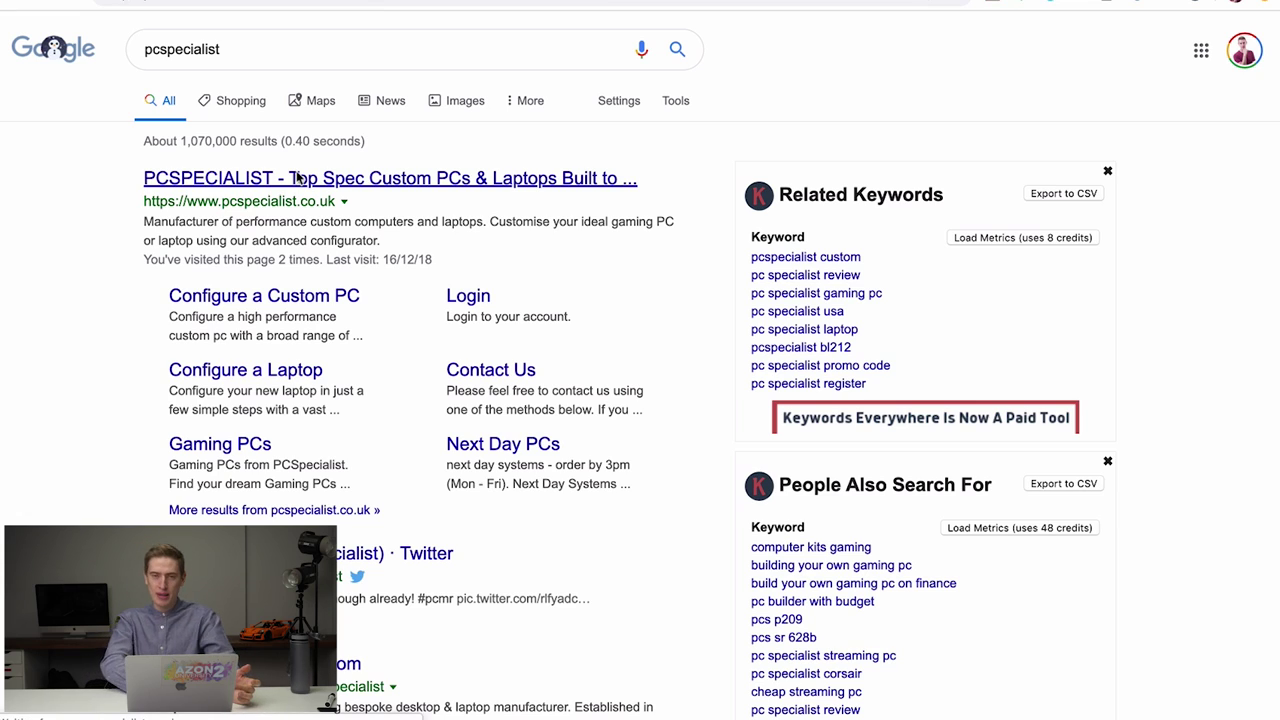
Open the PCSpecialist site from the search results, highlight the Apple bag total for comparison, and open the Intel based custom PC range
click(297, 177)
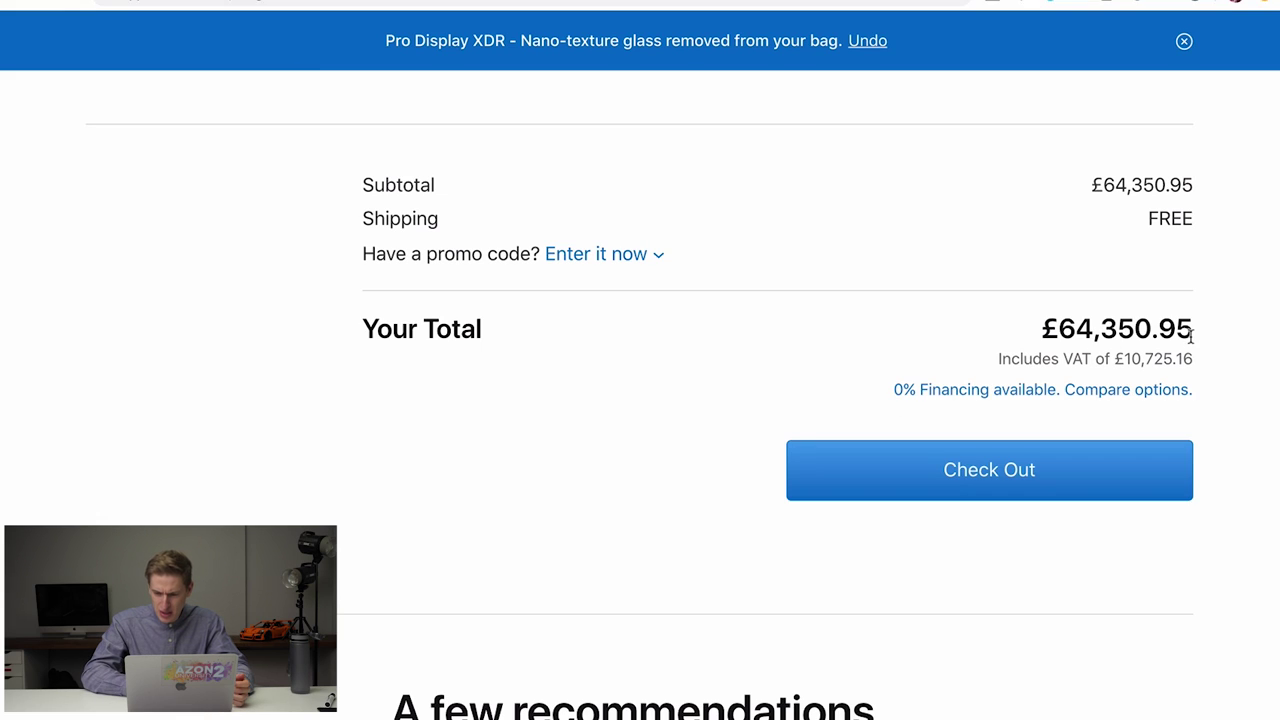
drag(1192, 334, 1040, 338)
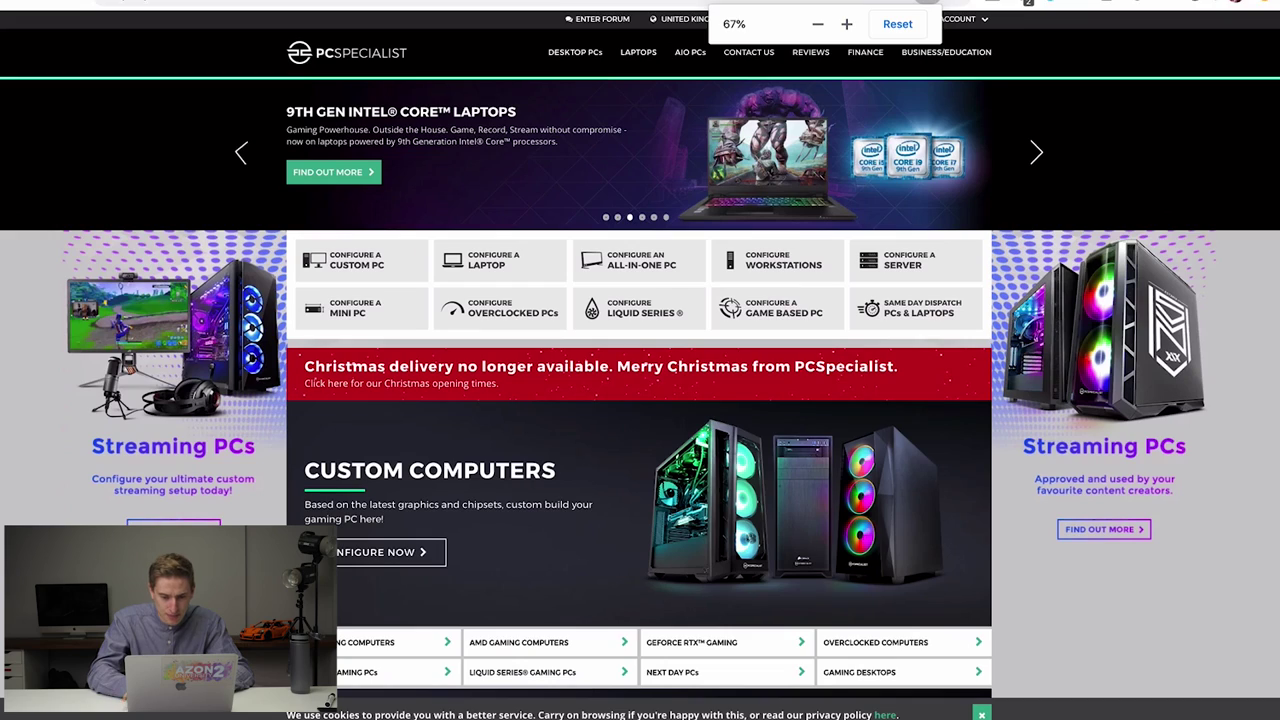
click(341, 270)
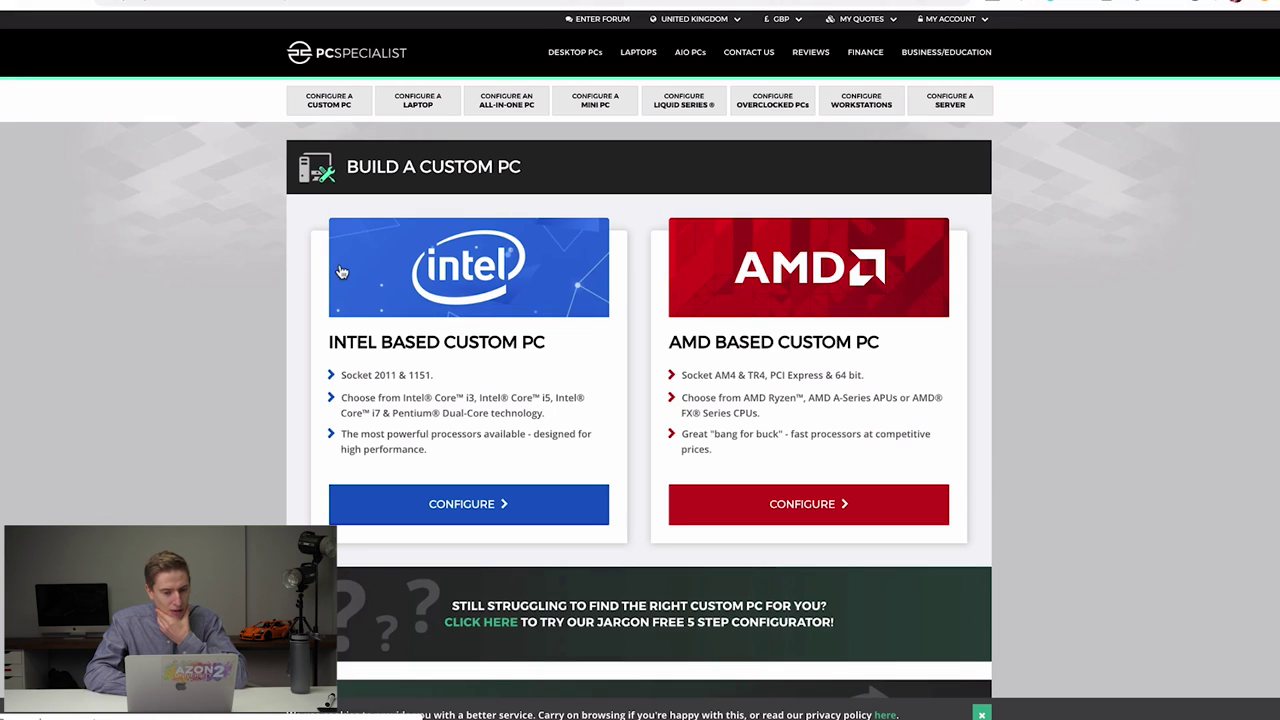
scroll(417, 400, down, 1)
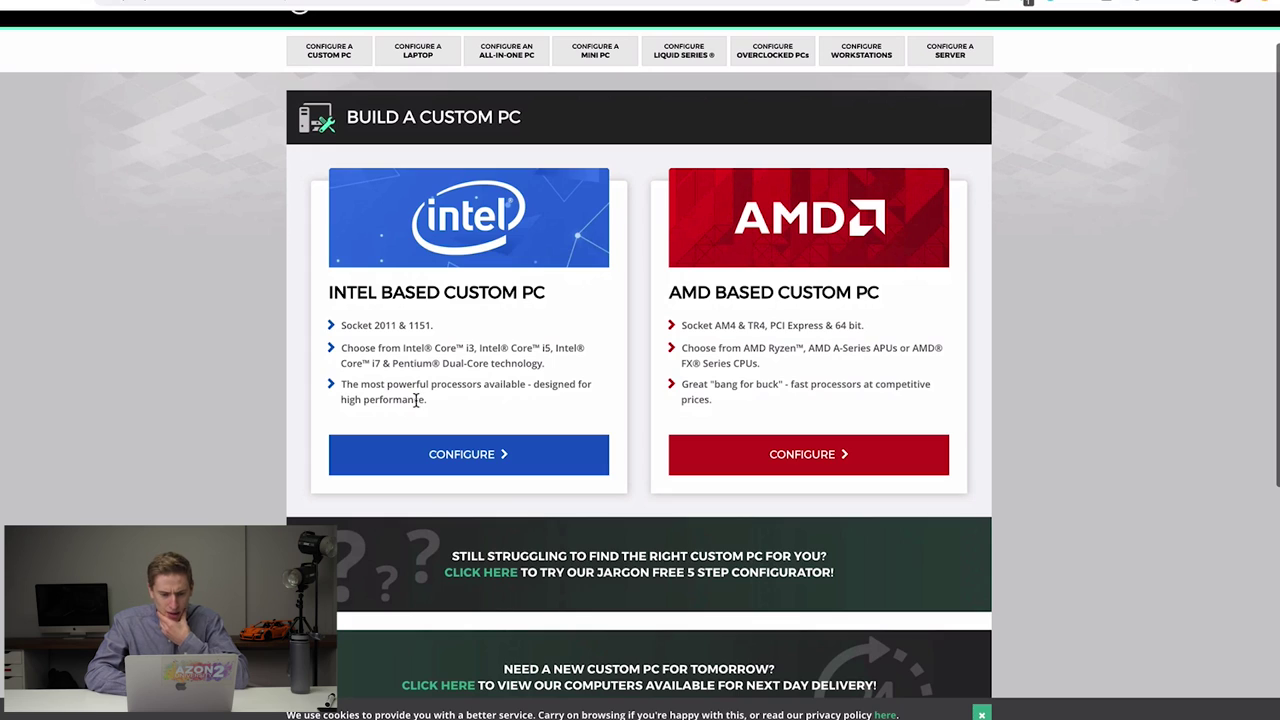
click(400, 454)
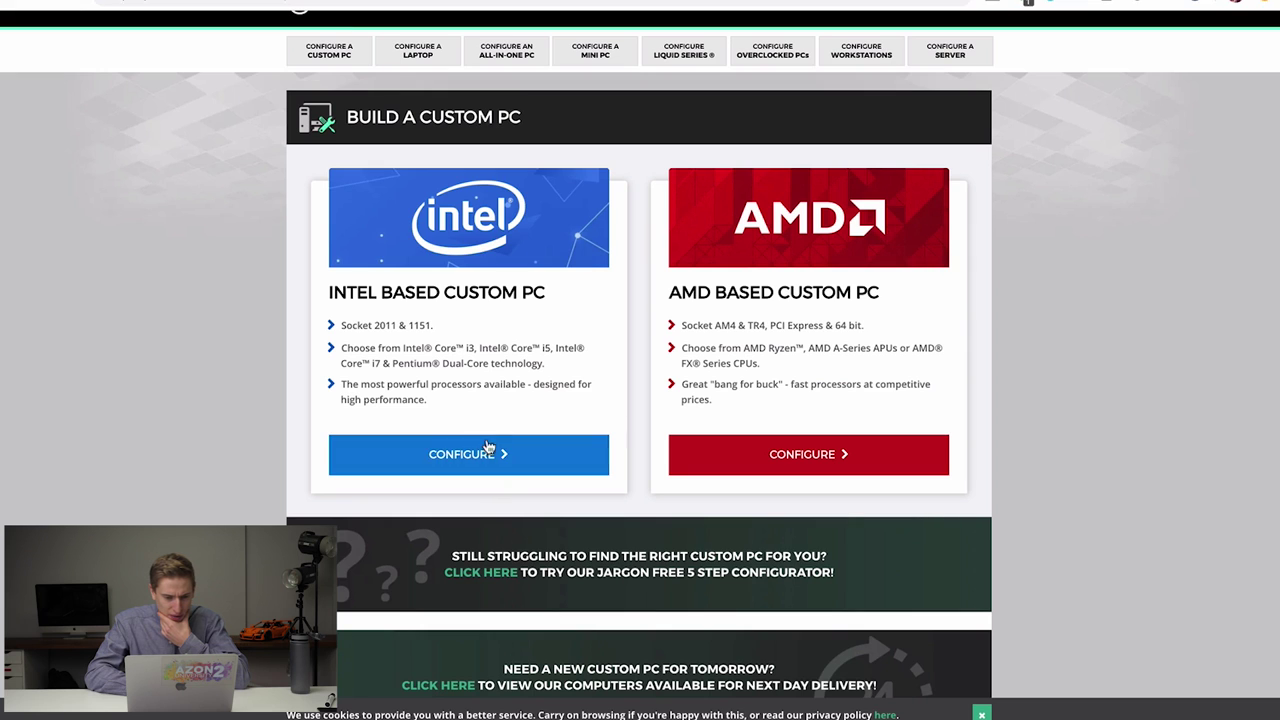
click(486, 448)
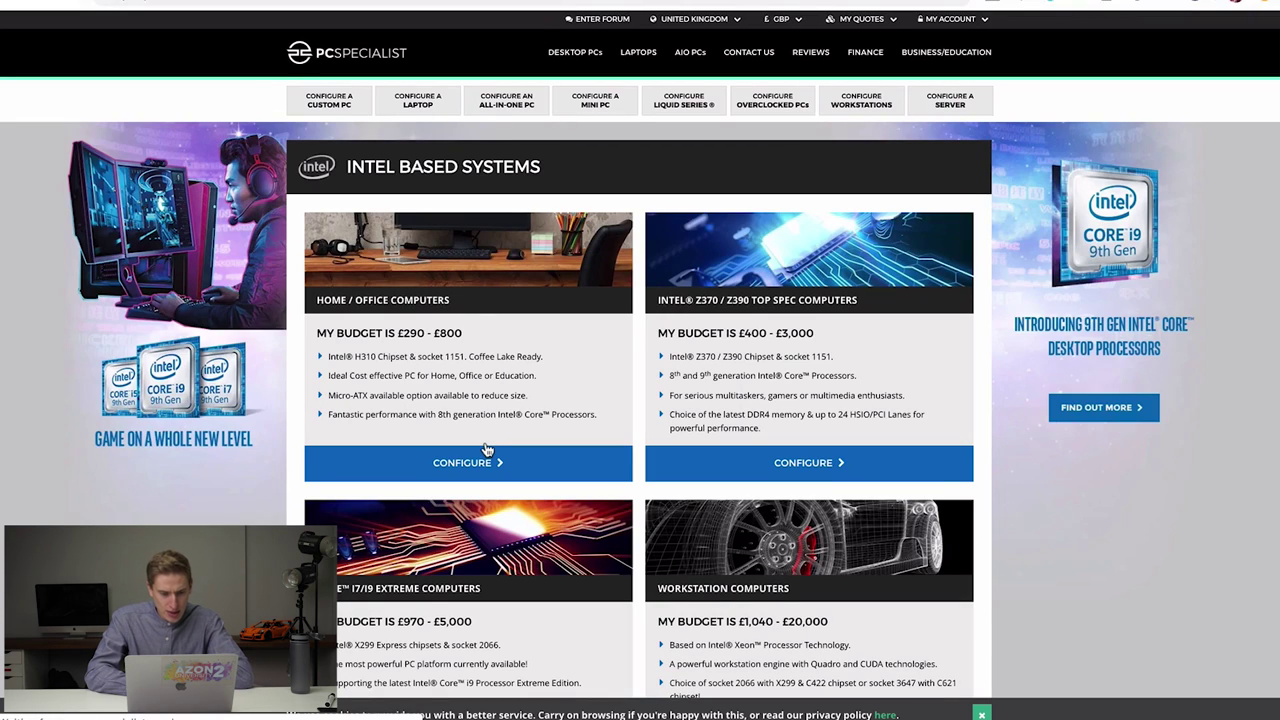
Compare the Intel based systems and, under Workstation Computers, open the configurator for the £1,450 - £20,000 socket 3647 workstation
scroll(486, 449, down, 7)
scroll(486, 449, up, 5)
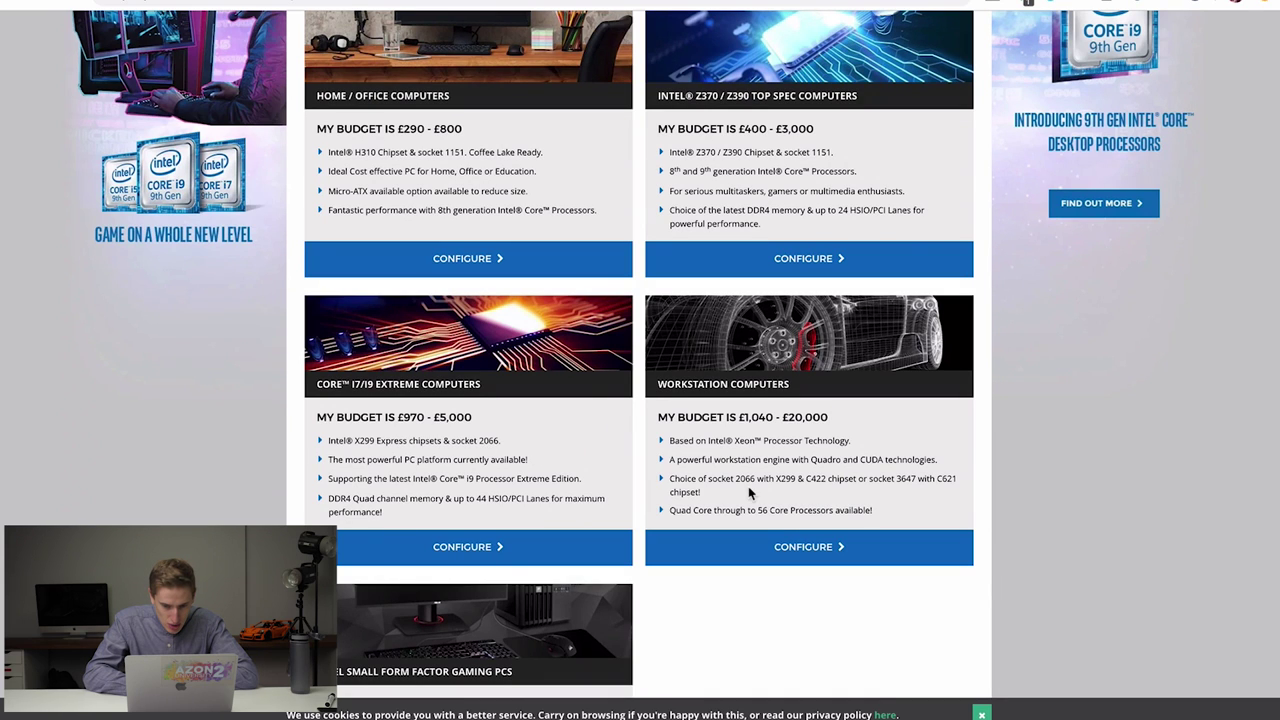
scroll(800, 430, up, 3)
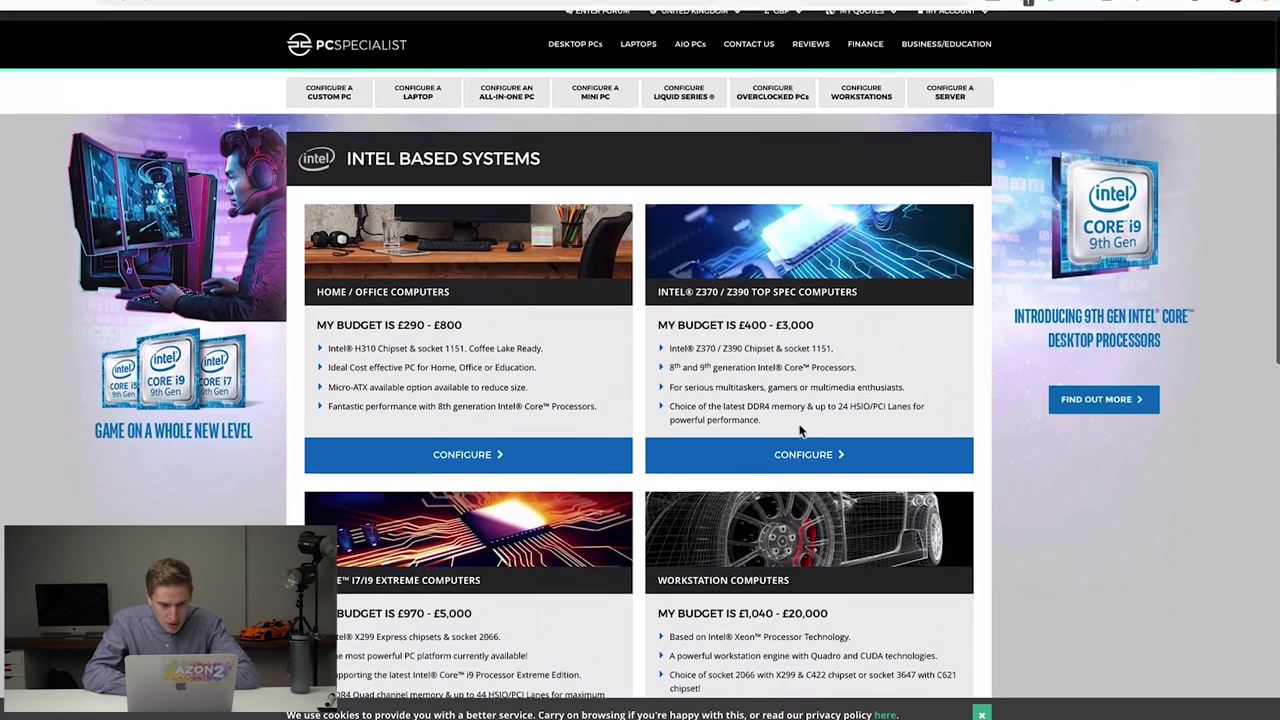
scroll(800, 430, down, 5)
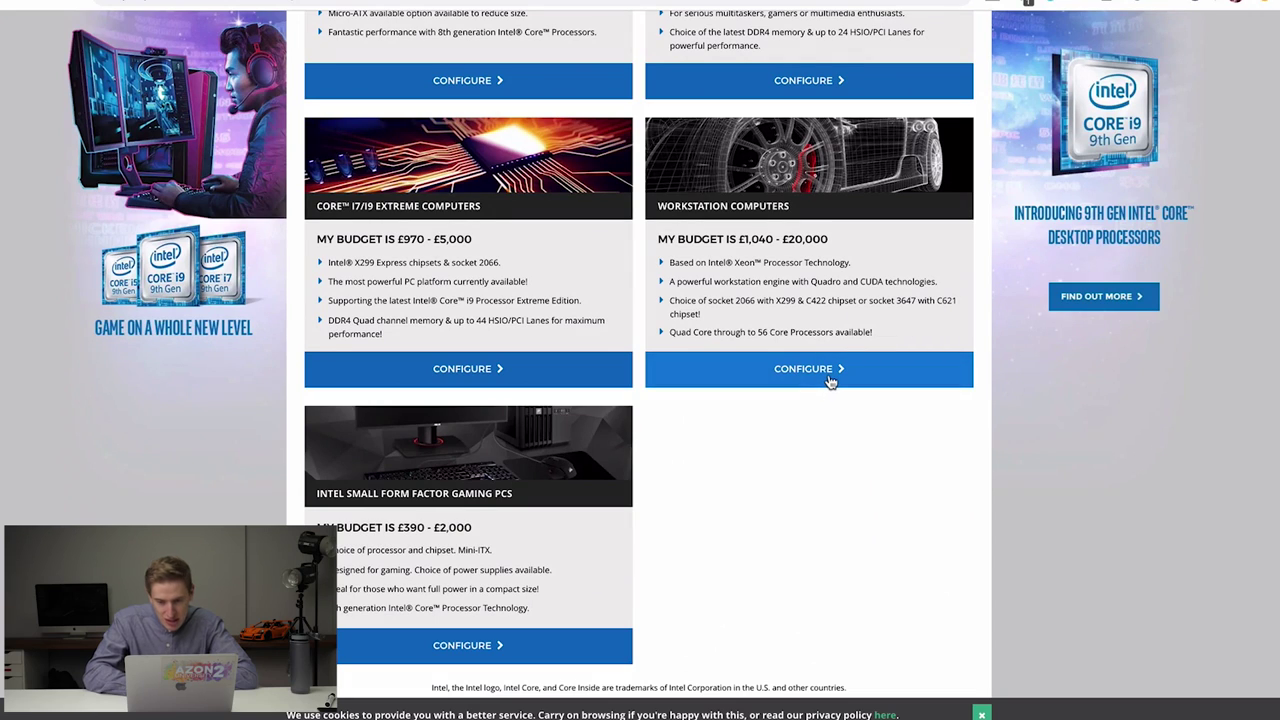
click(829, 380)
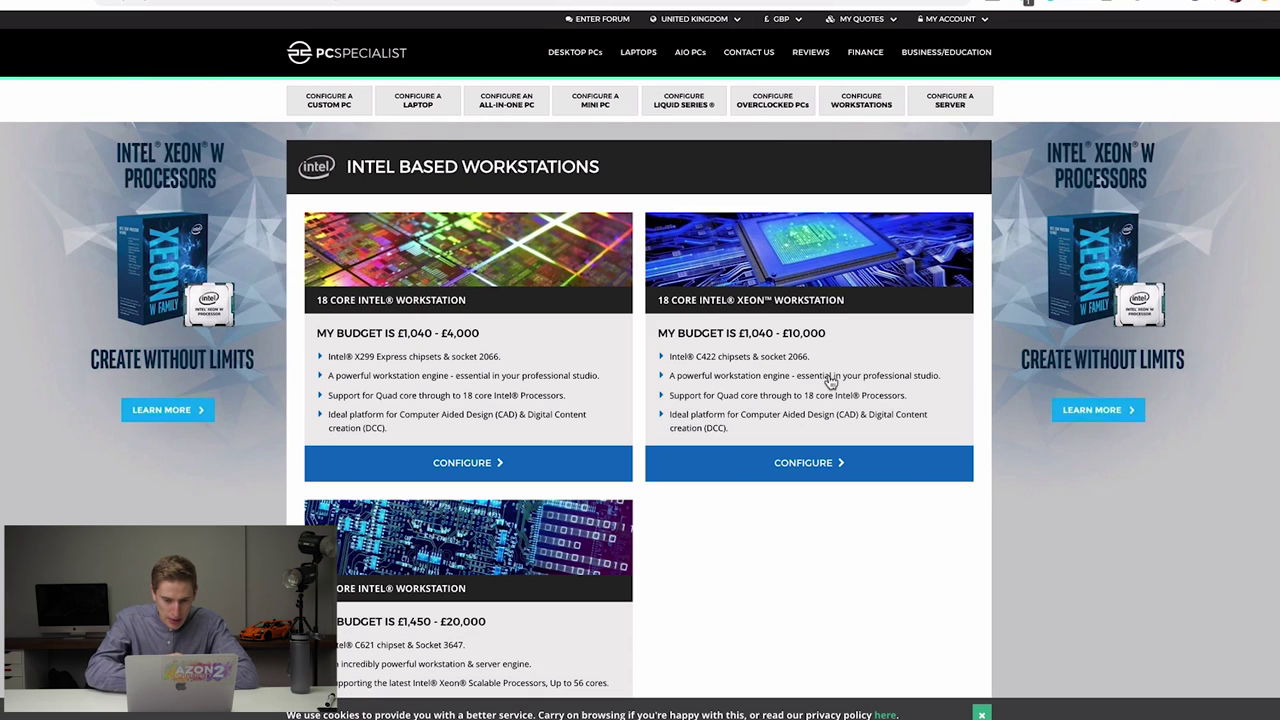
scroll(829, 381, down, 1)
scroll(828, 381, down, 2)
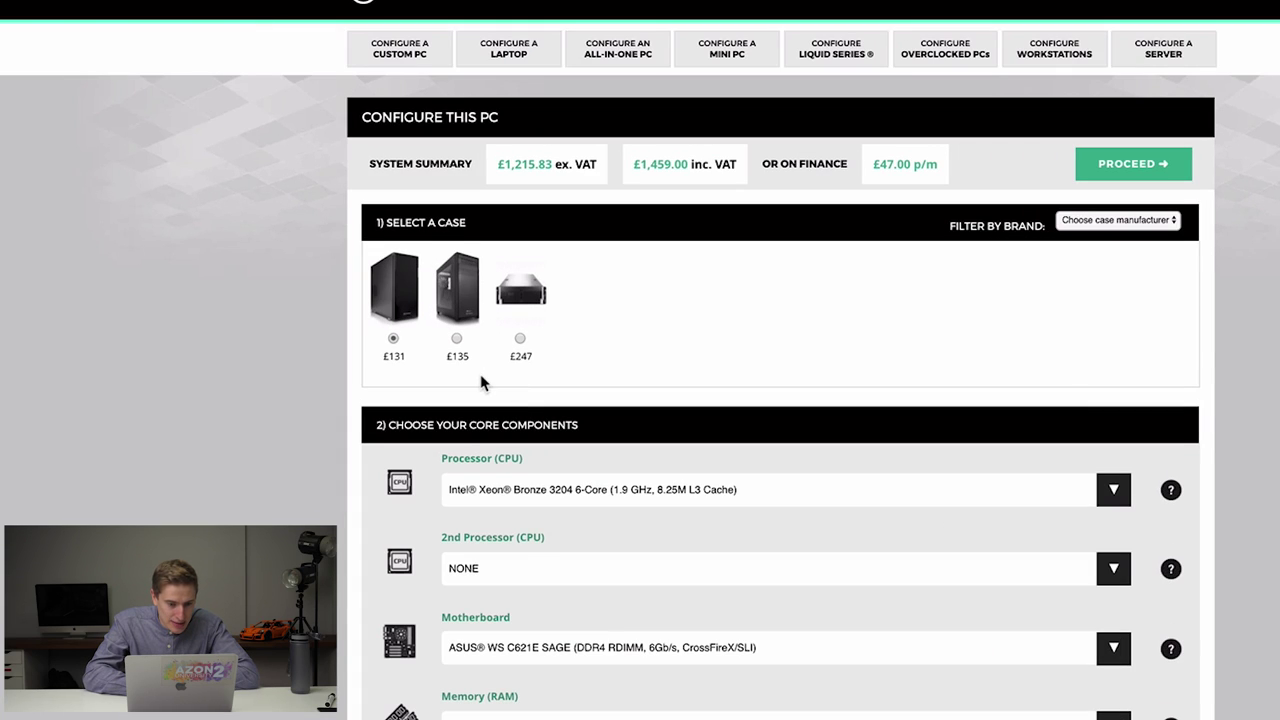
Select the £135 case and set both processors to the Intel Xeon Platinum 8180 28-Core
click(455, 339)
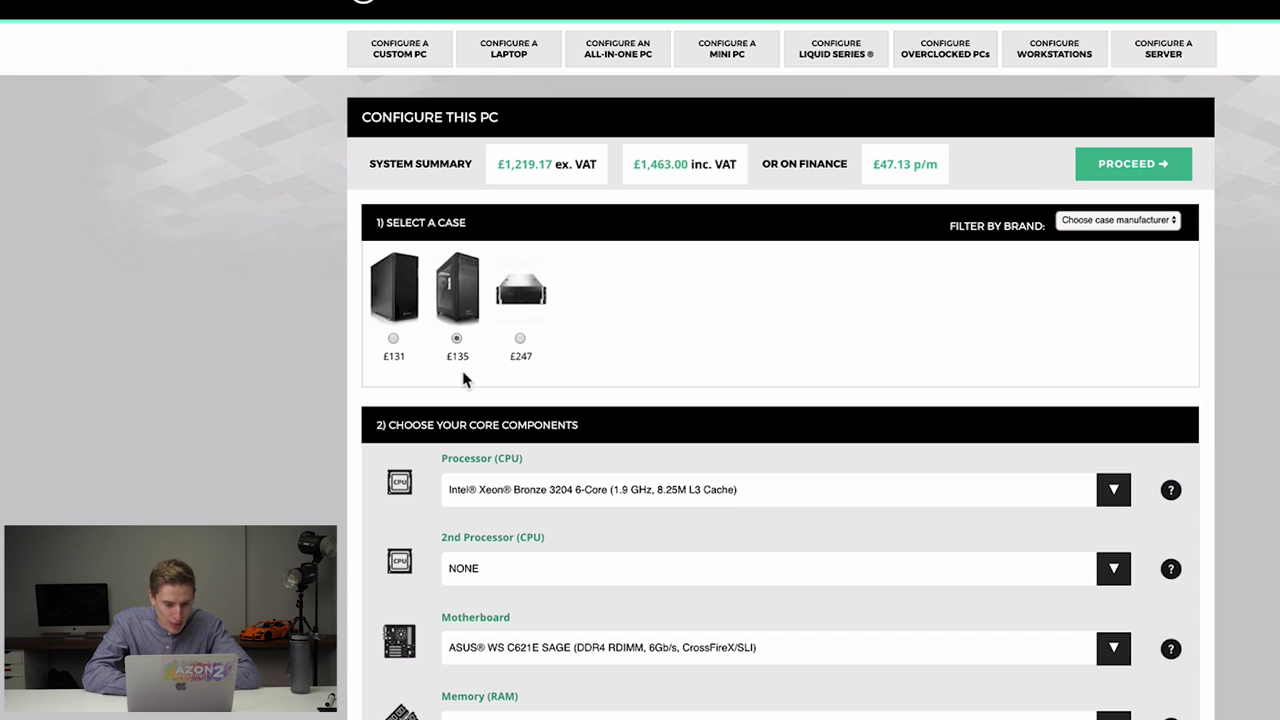
scroll(463, 378, down, 3)
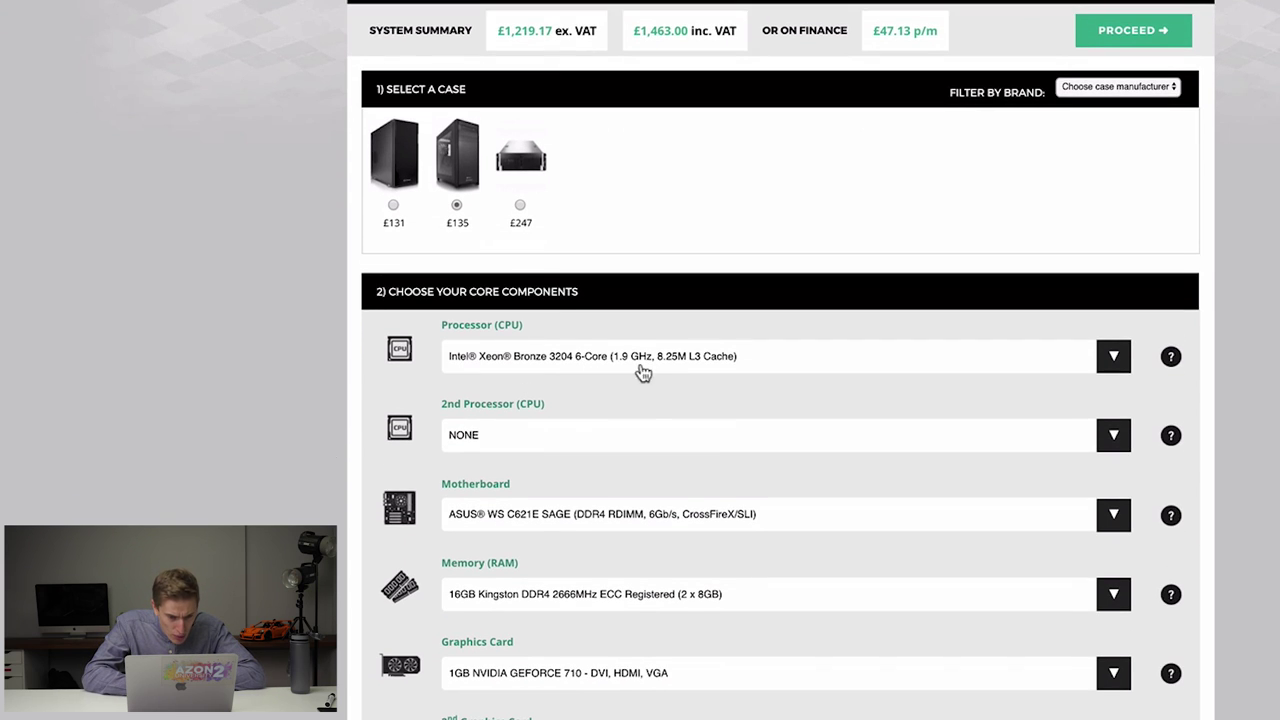
click(704, 369)
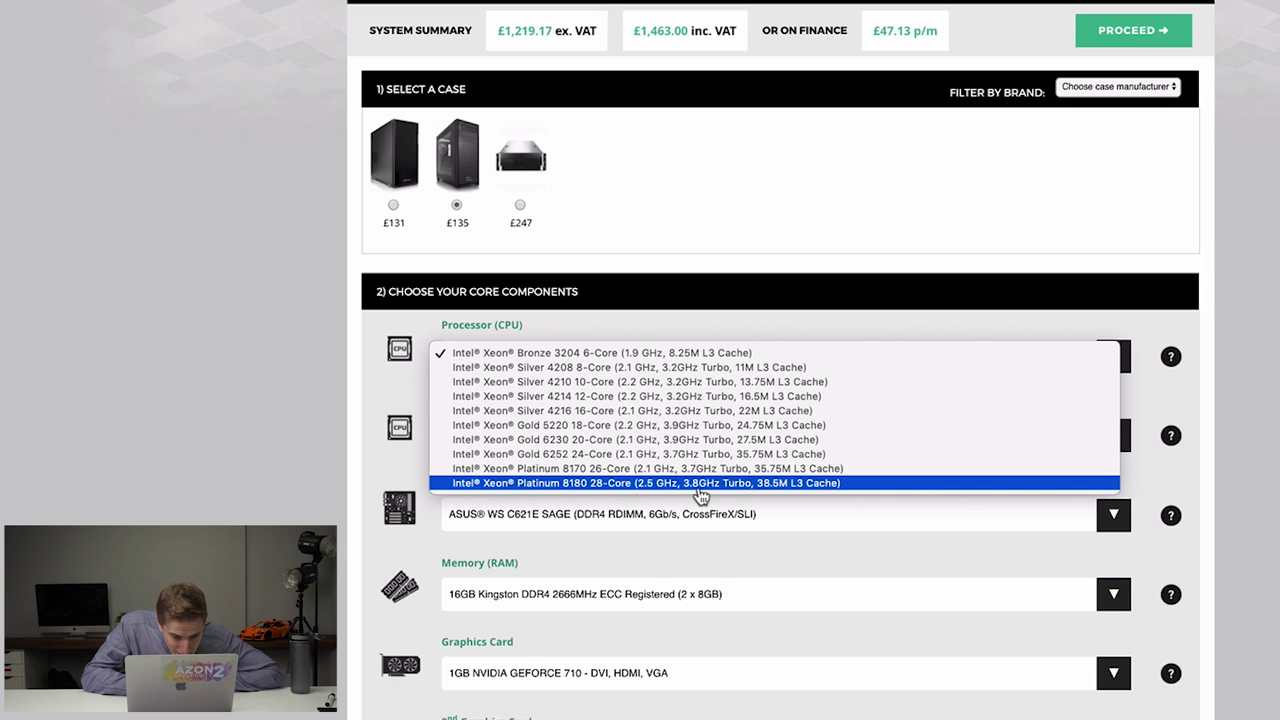
click(700, 489)
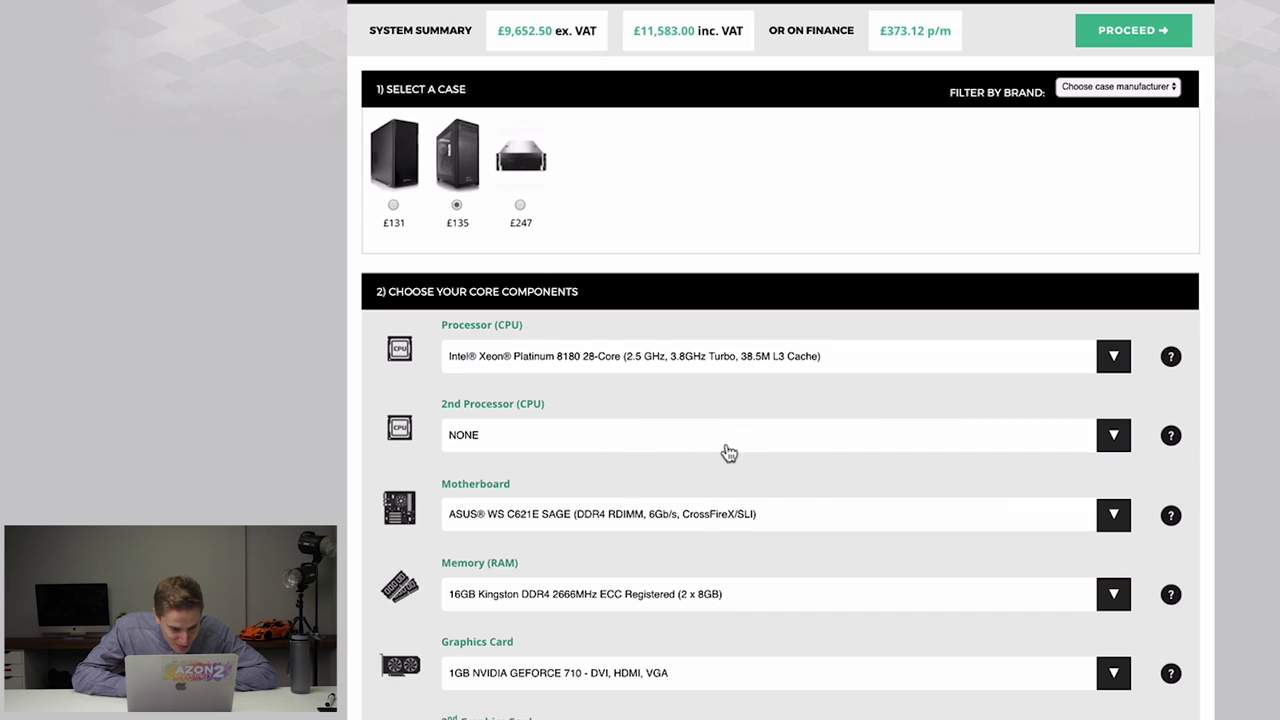
click(731, 449)
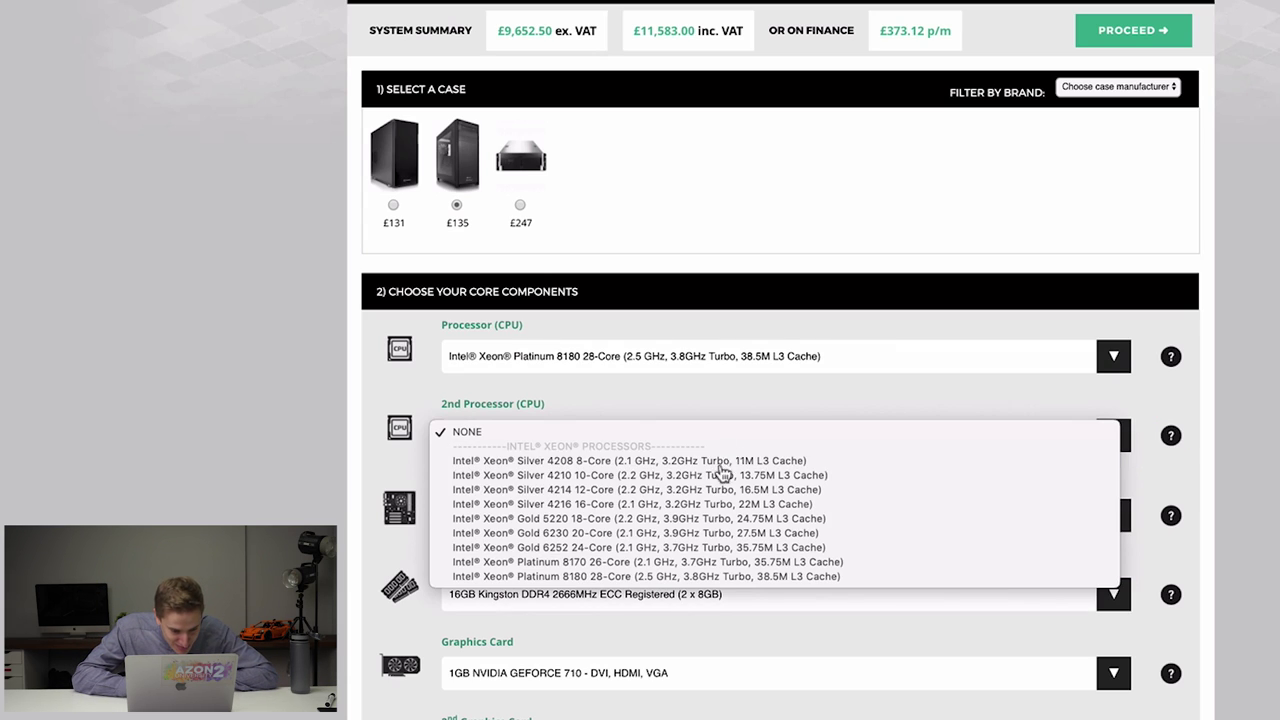
click(693, 577)
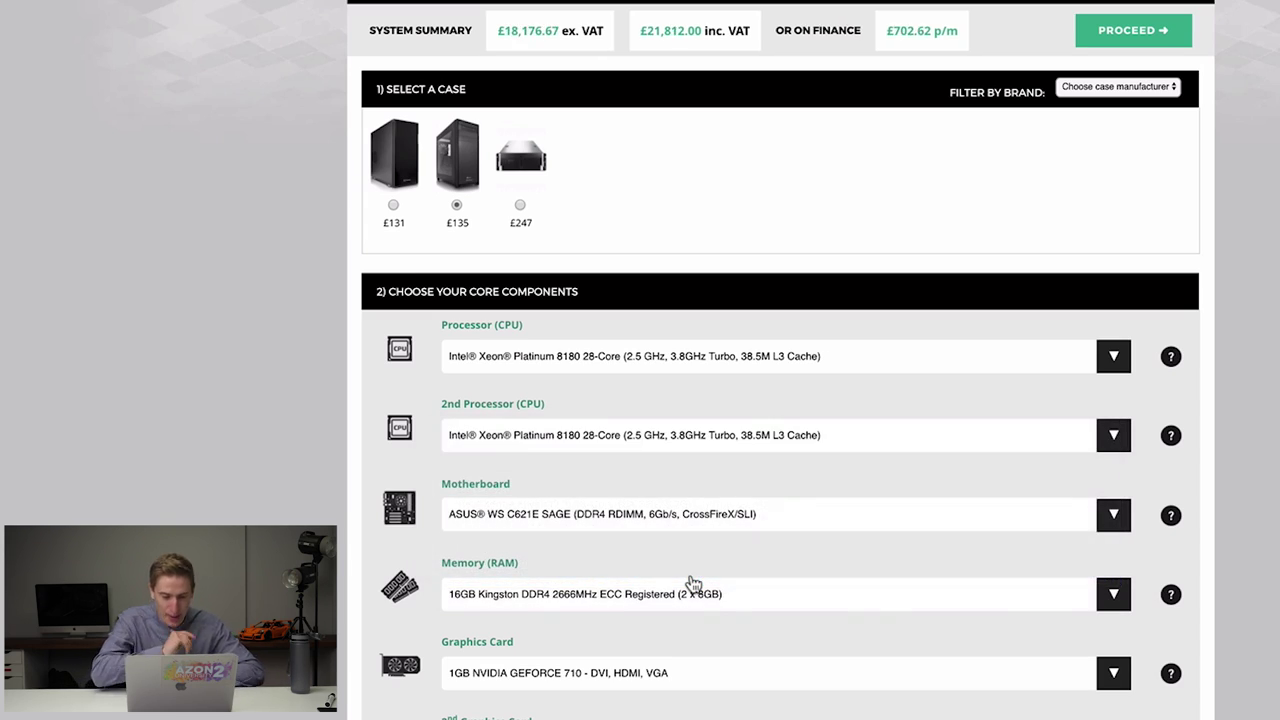
Keep the ASUS WS C621E SAGE motherboard and set the memory to 384GB Kingston DDR4 2666MHz ECC Registered (12 x 32GB)
click(710, 516)
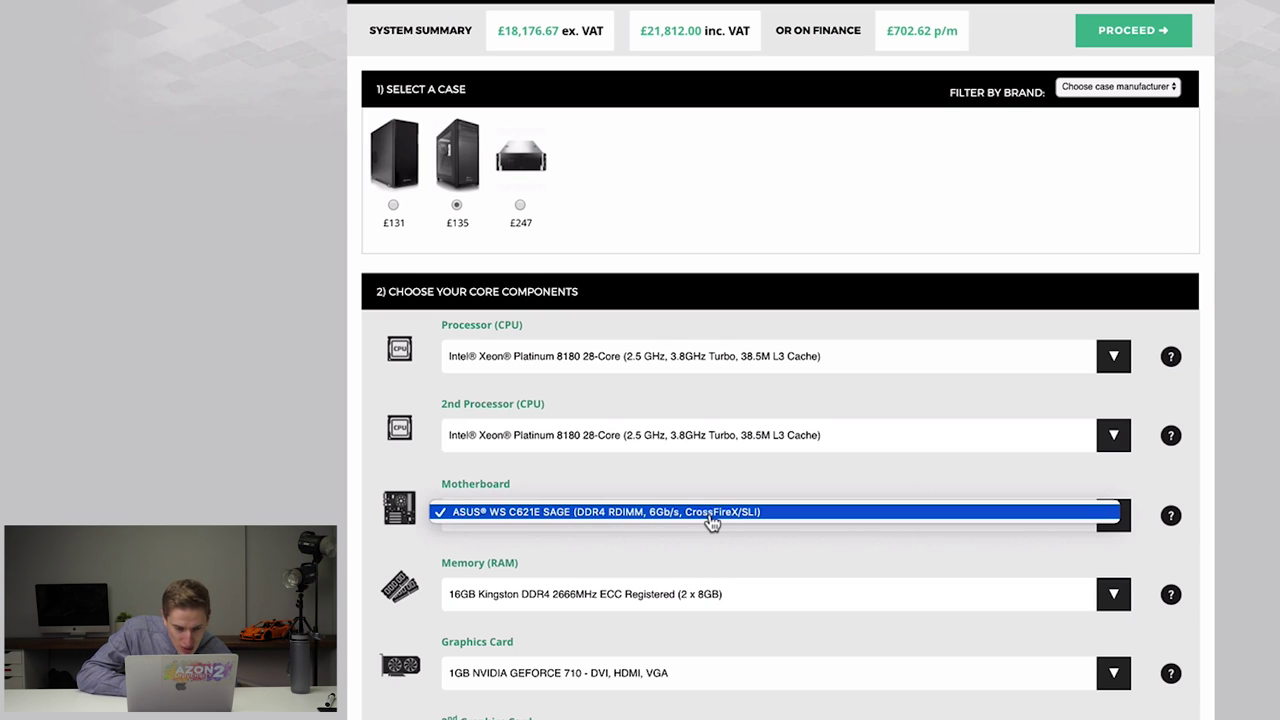
click(712, 520)
click(704, 594)
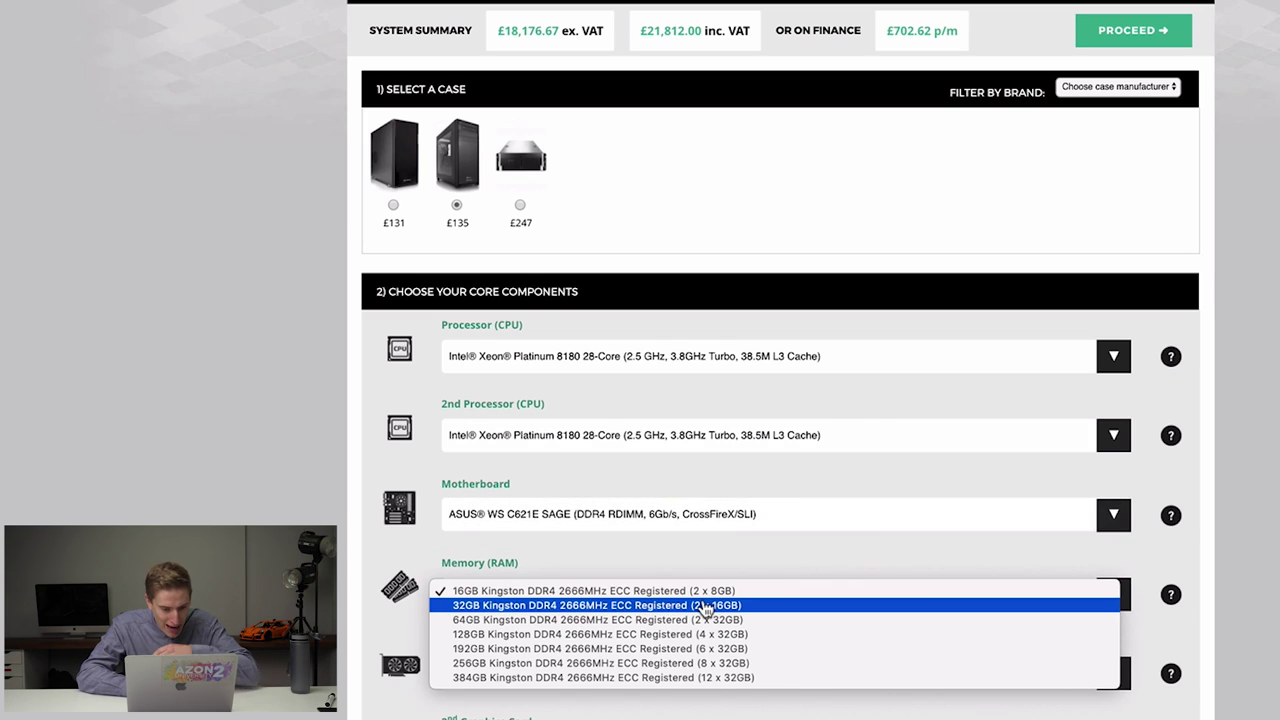
click(686, 677)
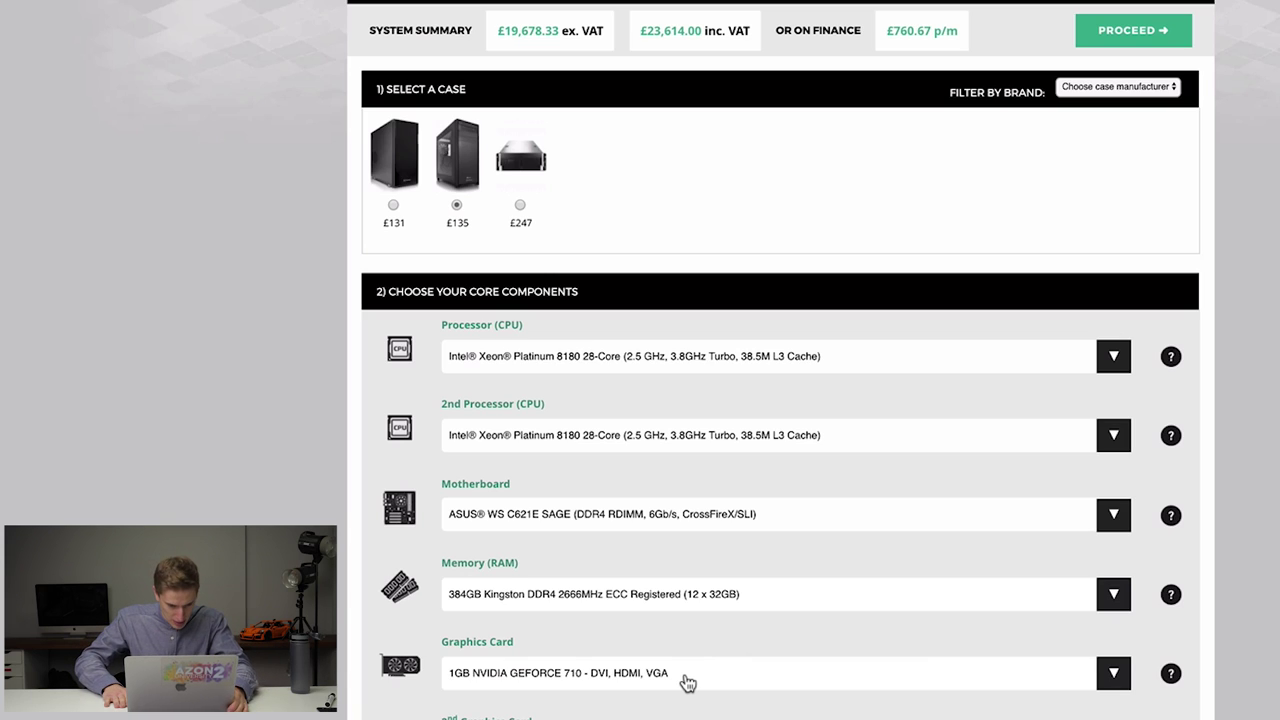
Try the 24GB NVIDIA TITAN RTX as the graphics card and replace it with the 11GB NVIDIA GEFORCE RTX 2080 Ti
click(687, 683)
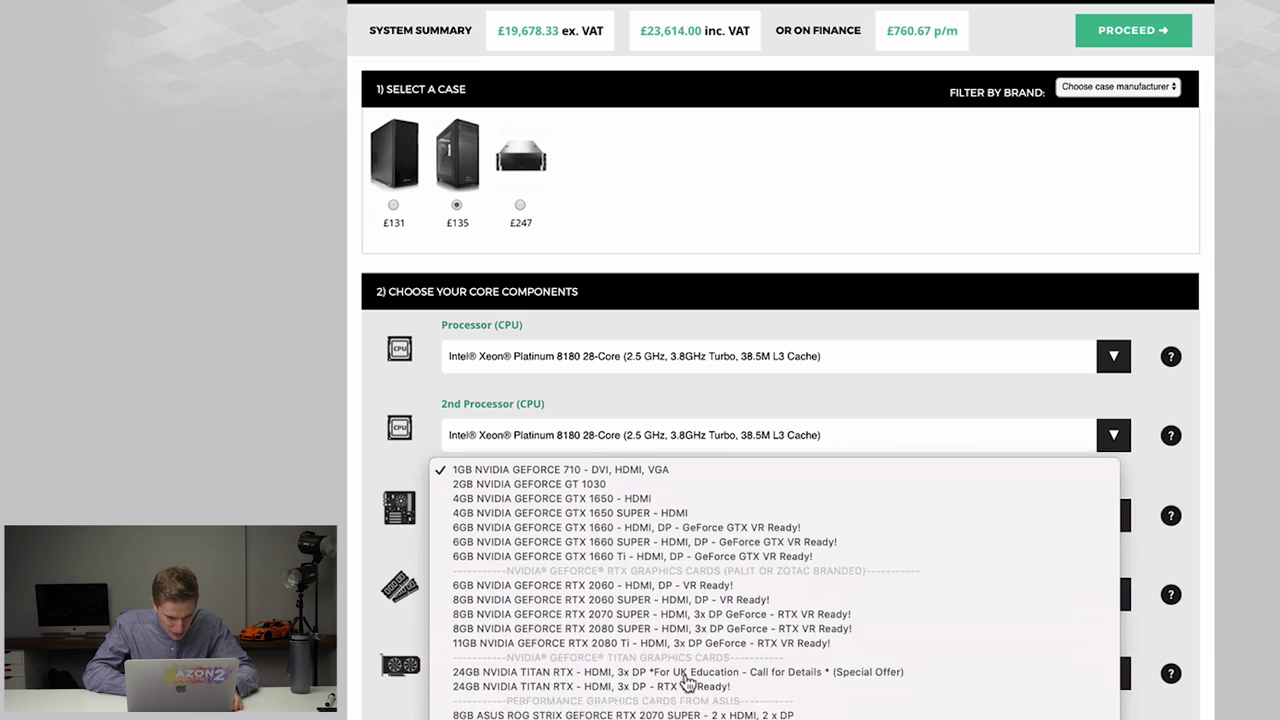
scroll(687, 683, down, 5)
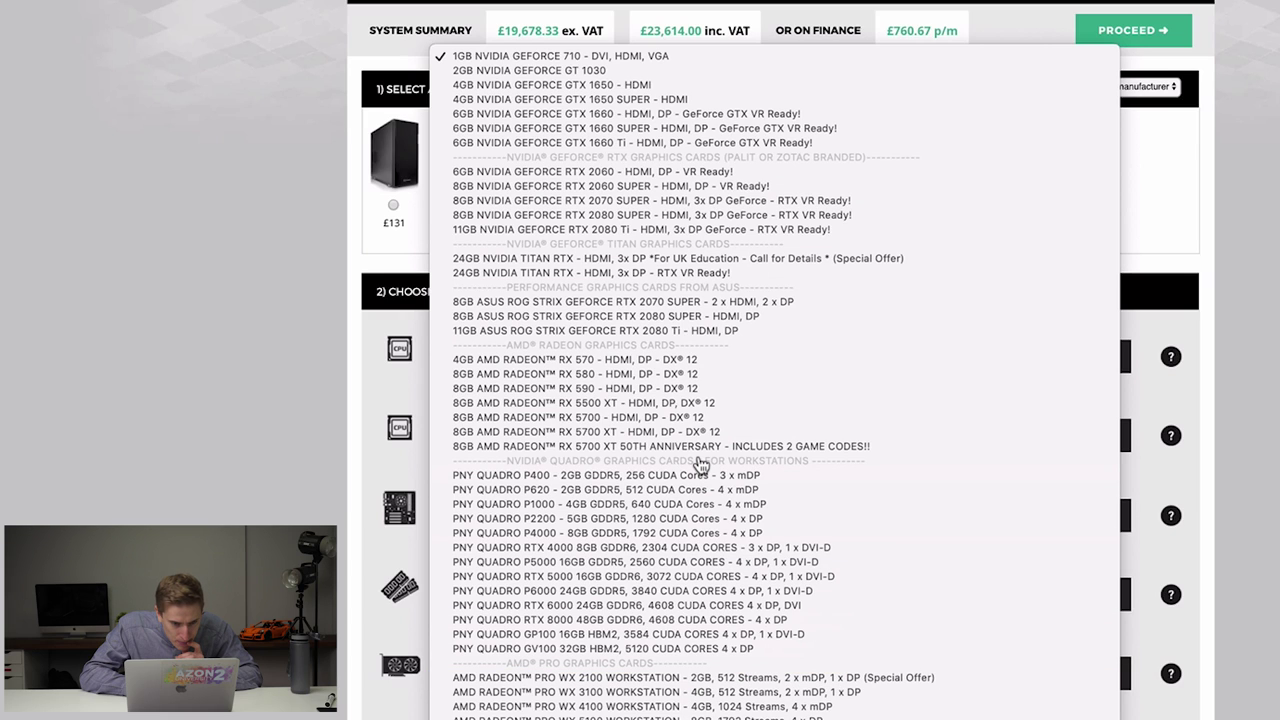
click(650, 273)
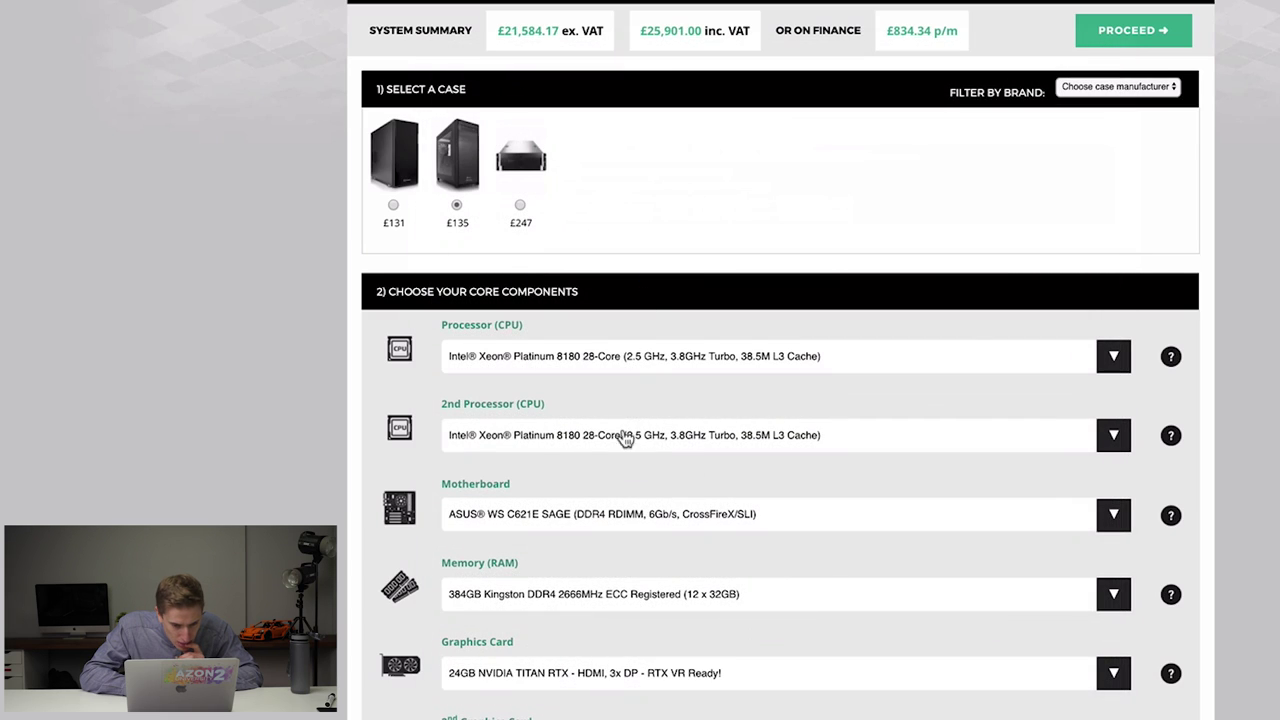
click(600, 674)
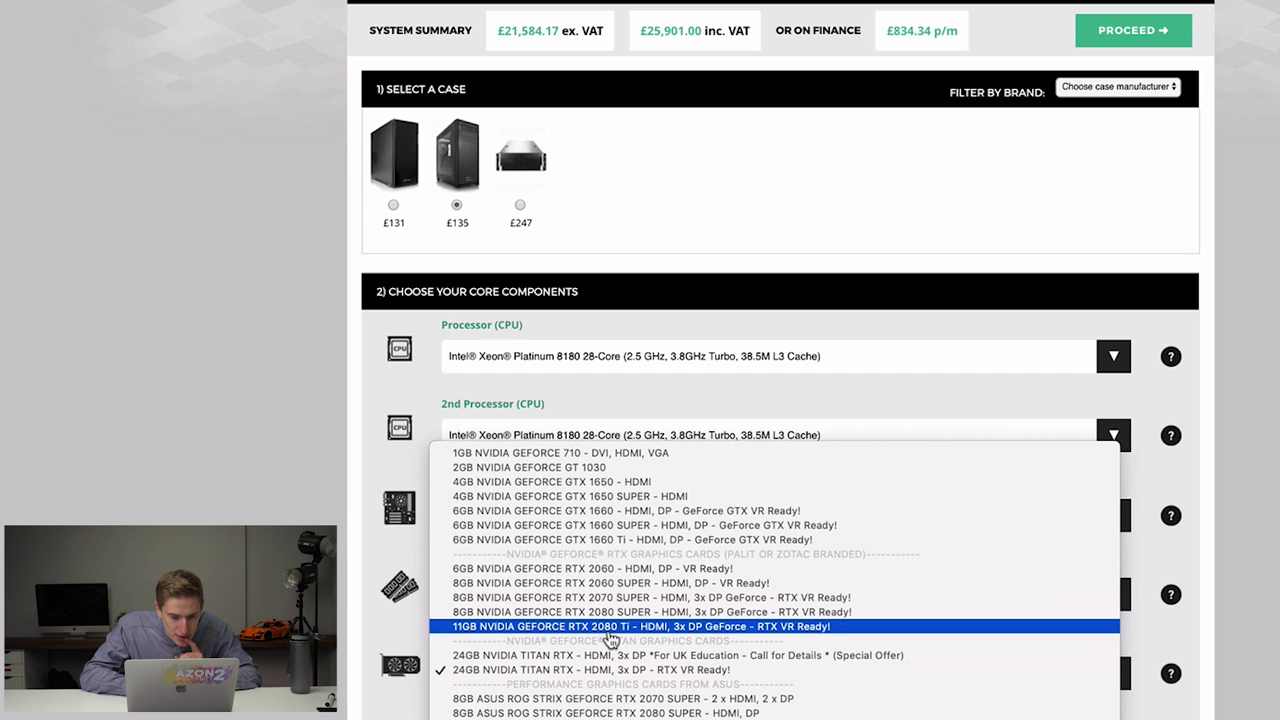
click(609, 630)
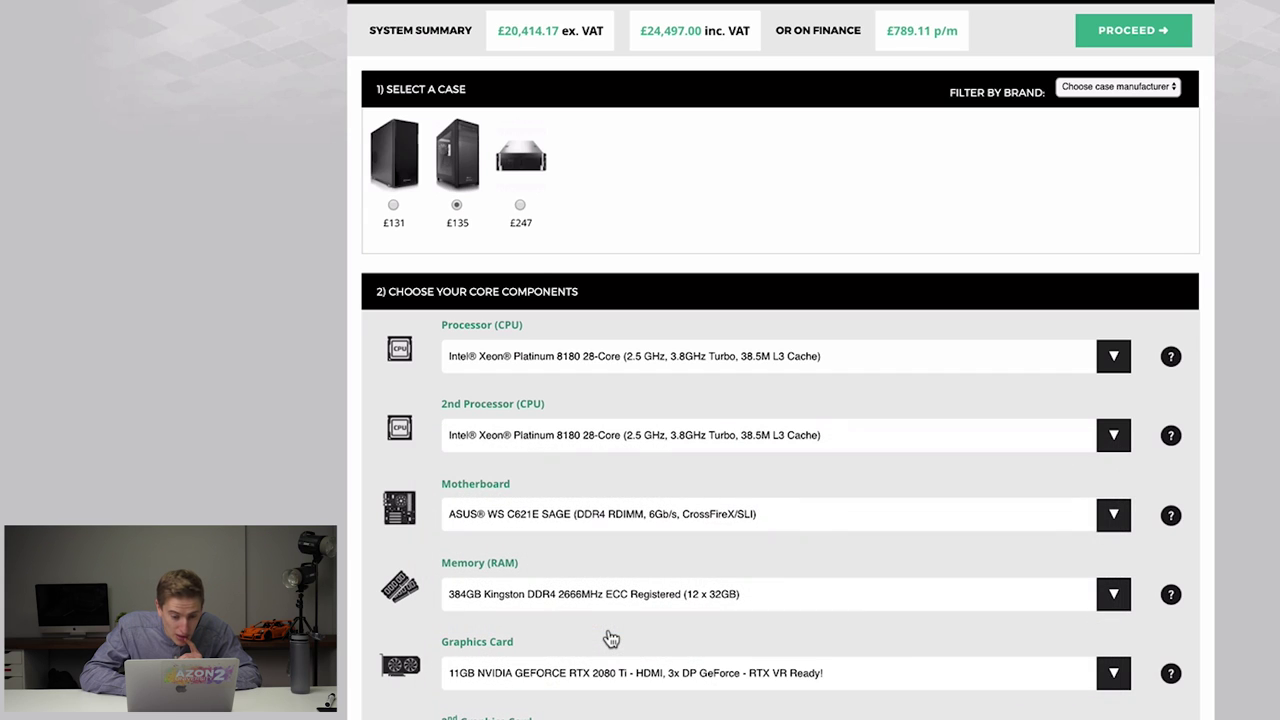
Set both the 2nd and 3rd graphics cards to the 11GB NVIDIA GEFORCE RTX 2080 Ti
scroll(622, 686, down, 2)
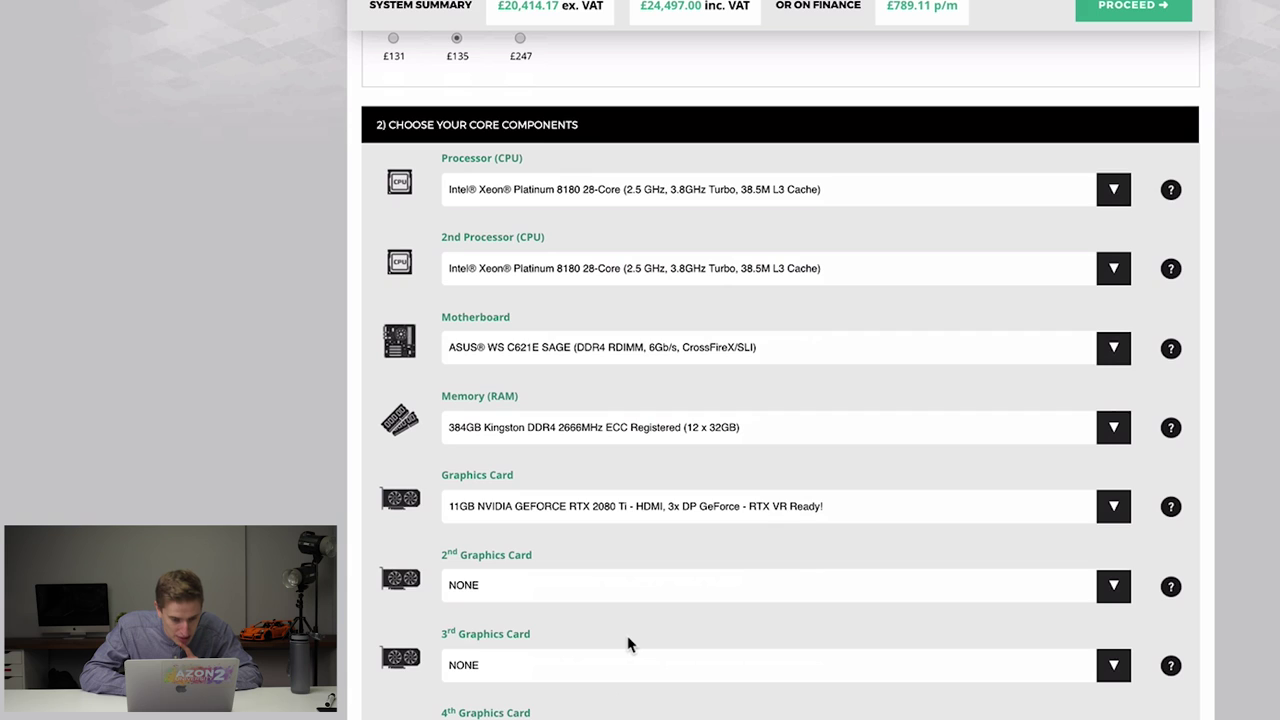
scroll(630, 645, down, 1)
click(660, 542)
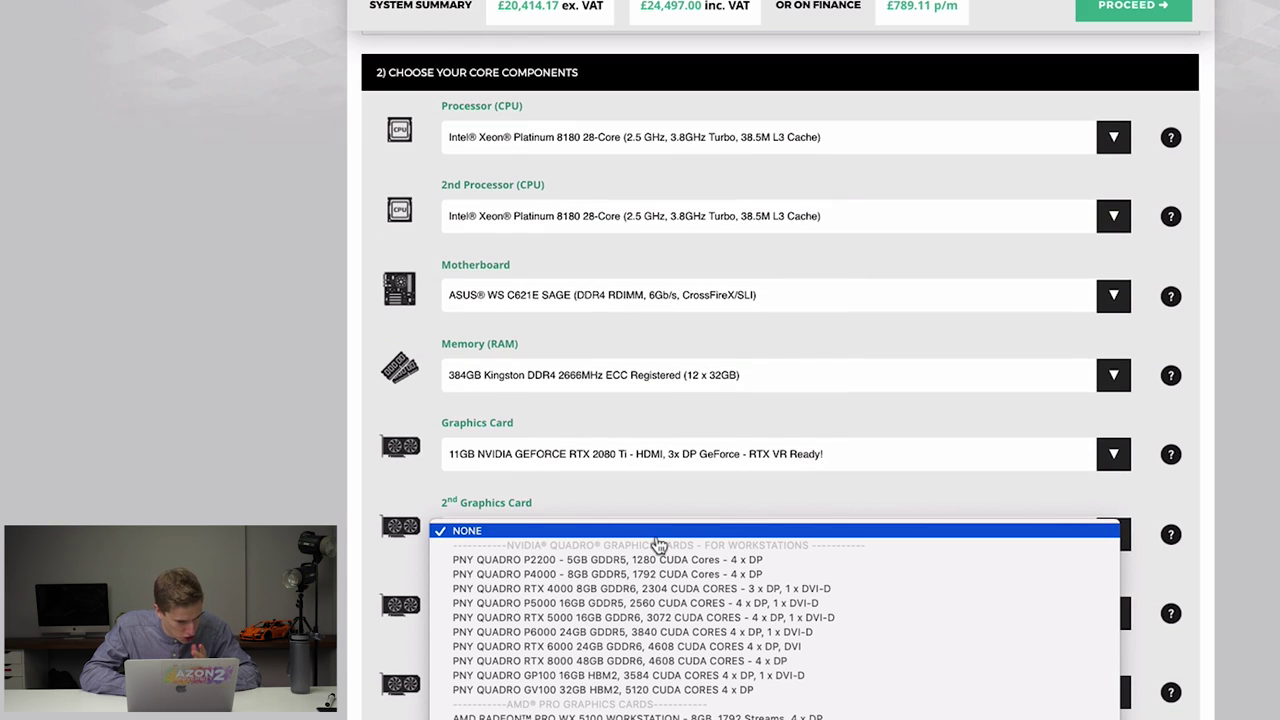
scroll(658, 545, down, 2)
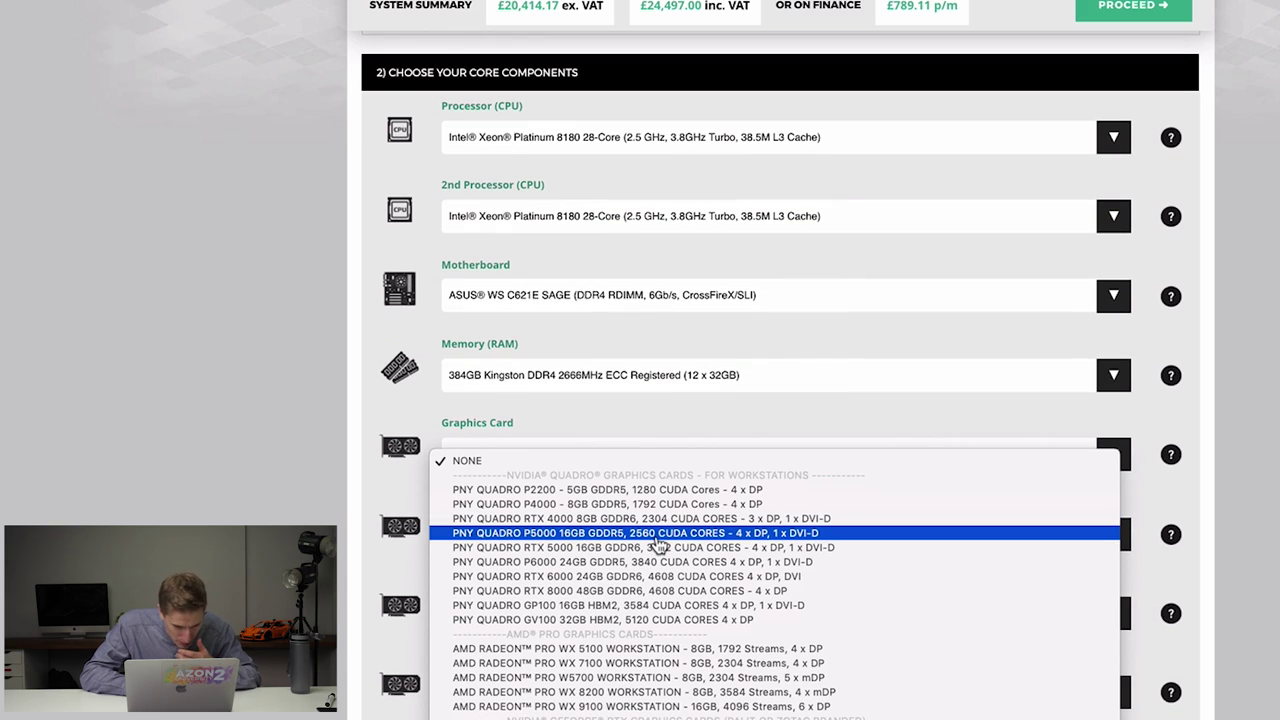
click(681, 406)
click(652, 542)
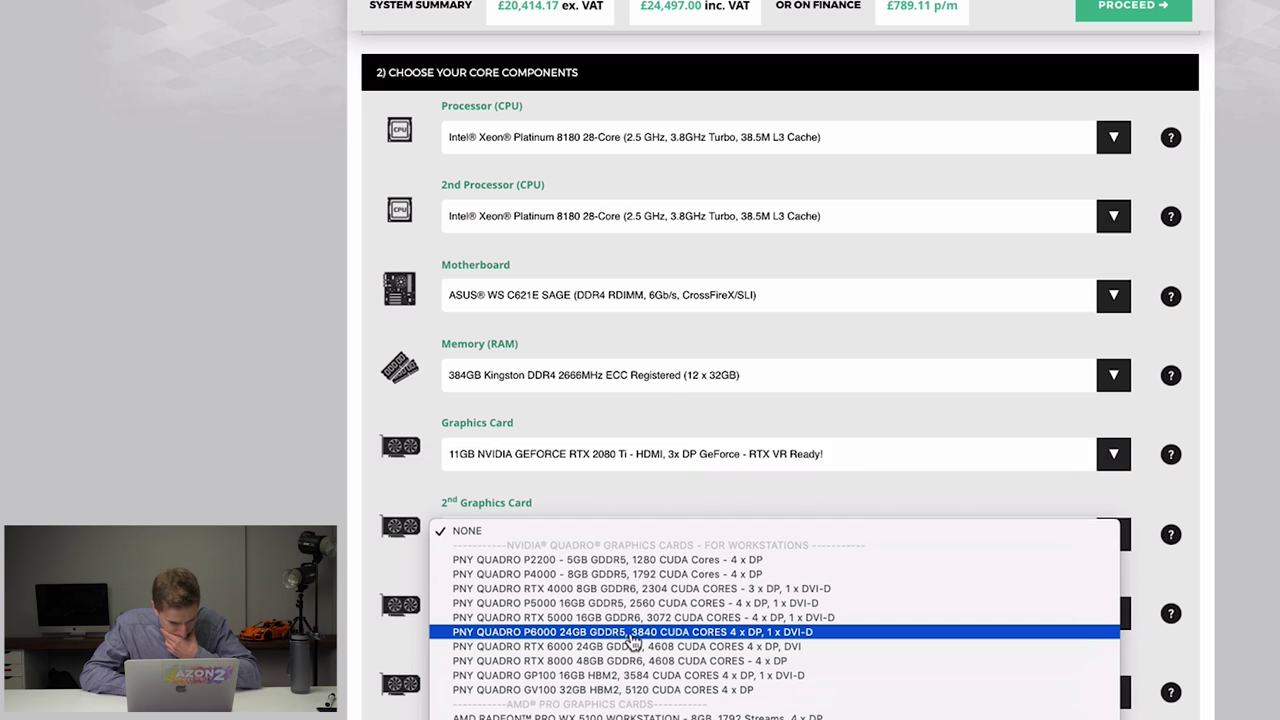
scroll(636, 640, down, 2)
click(630, 700)
click(606, 614)
scroll(600, 712, down, 3)
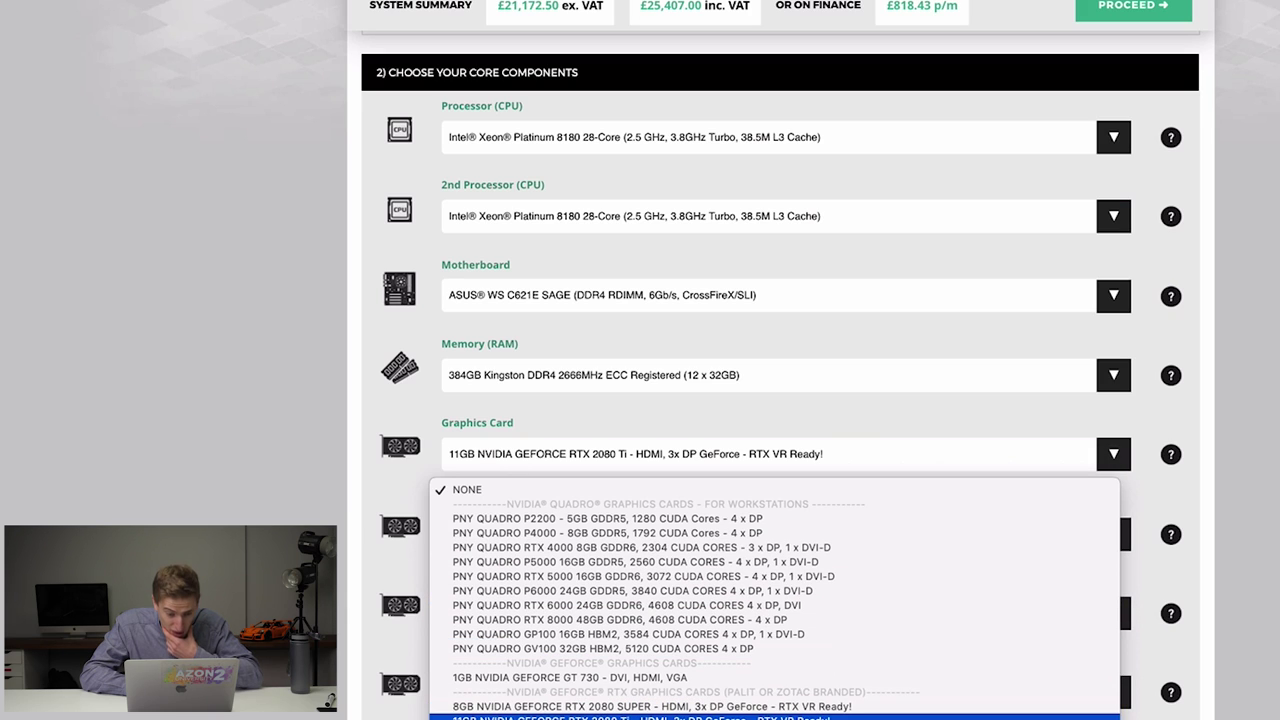
click(600, 717)
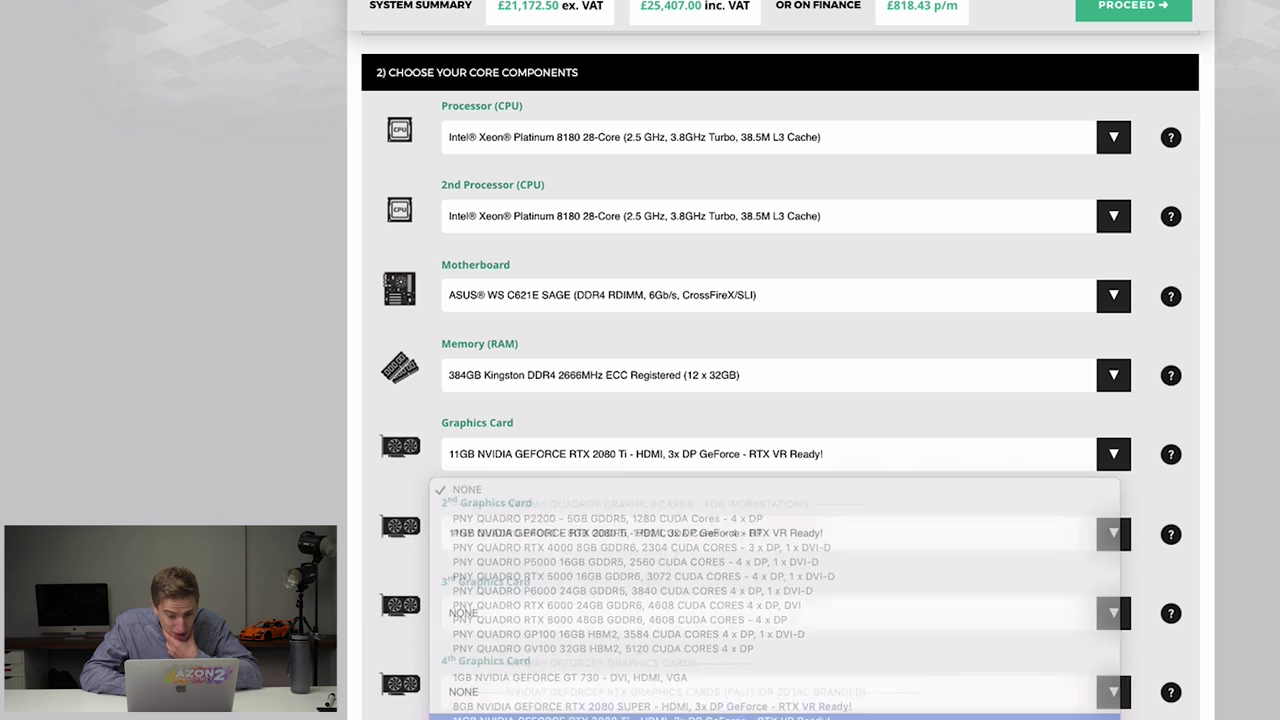
Set the 4th graphics card to the 16GB AMD RADEON PRO WX 9100 WORKSTATION
click(588, 697)
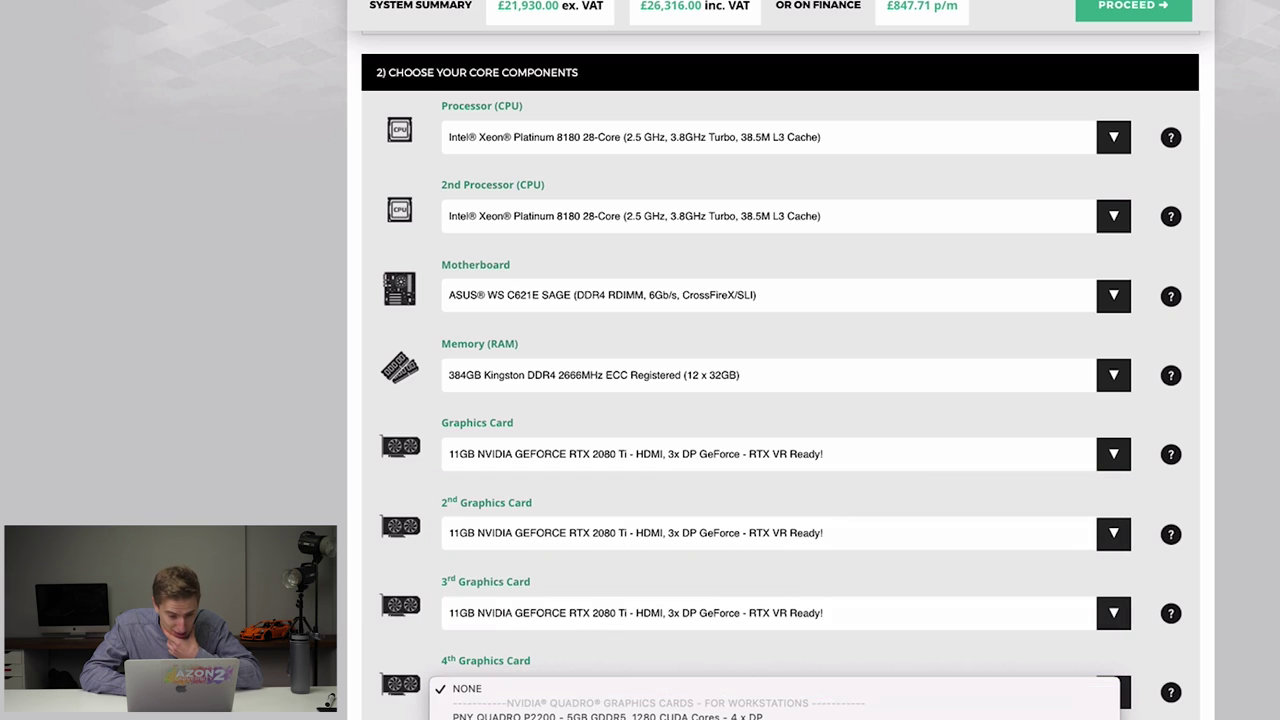
scroll(588, 697, down, 2)
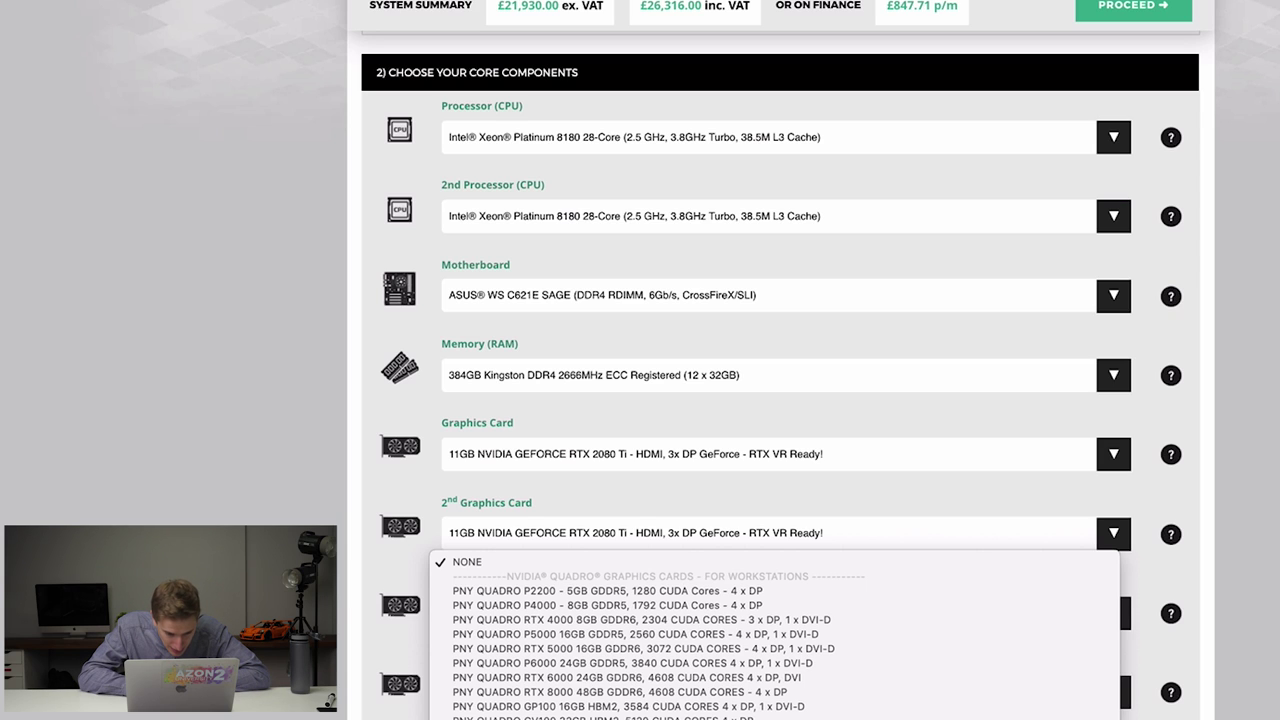
click(640, 712)
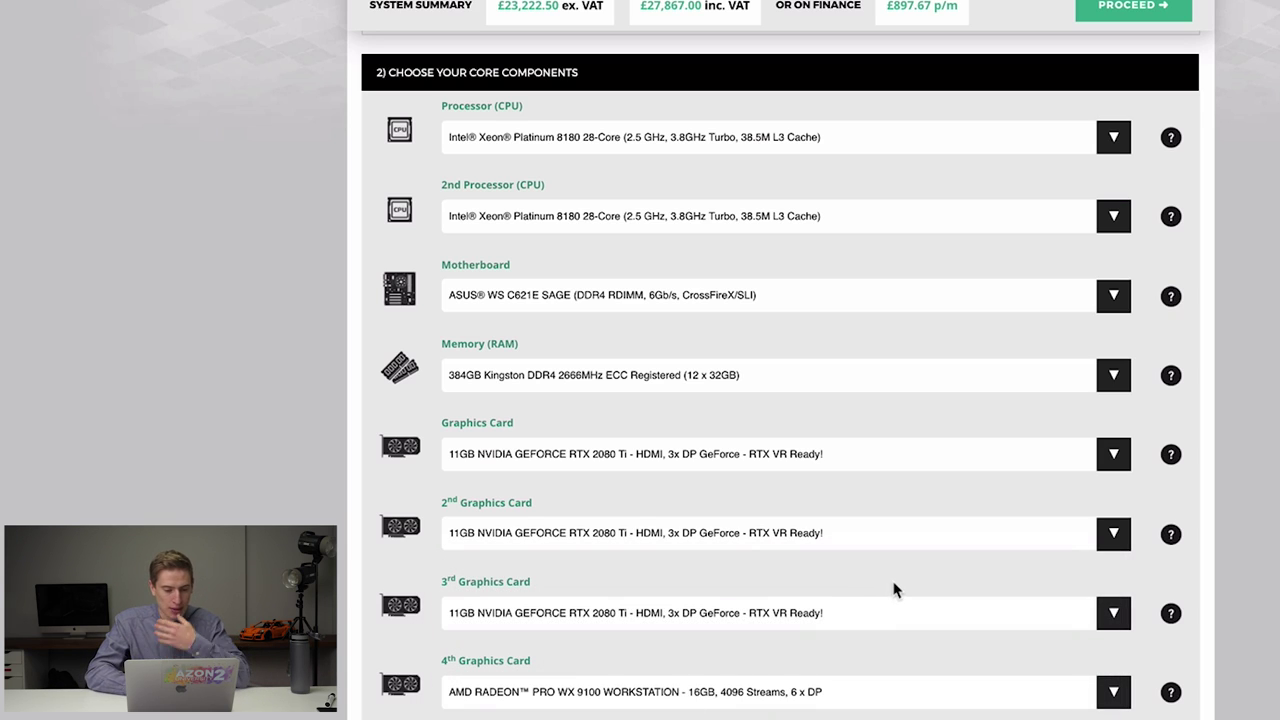
Set the 1st and 2nd storage drives to the 4TB Samsung 860 QVO 2.5" SSD
scroll(893, 590, down, 2)
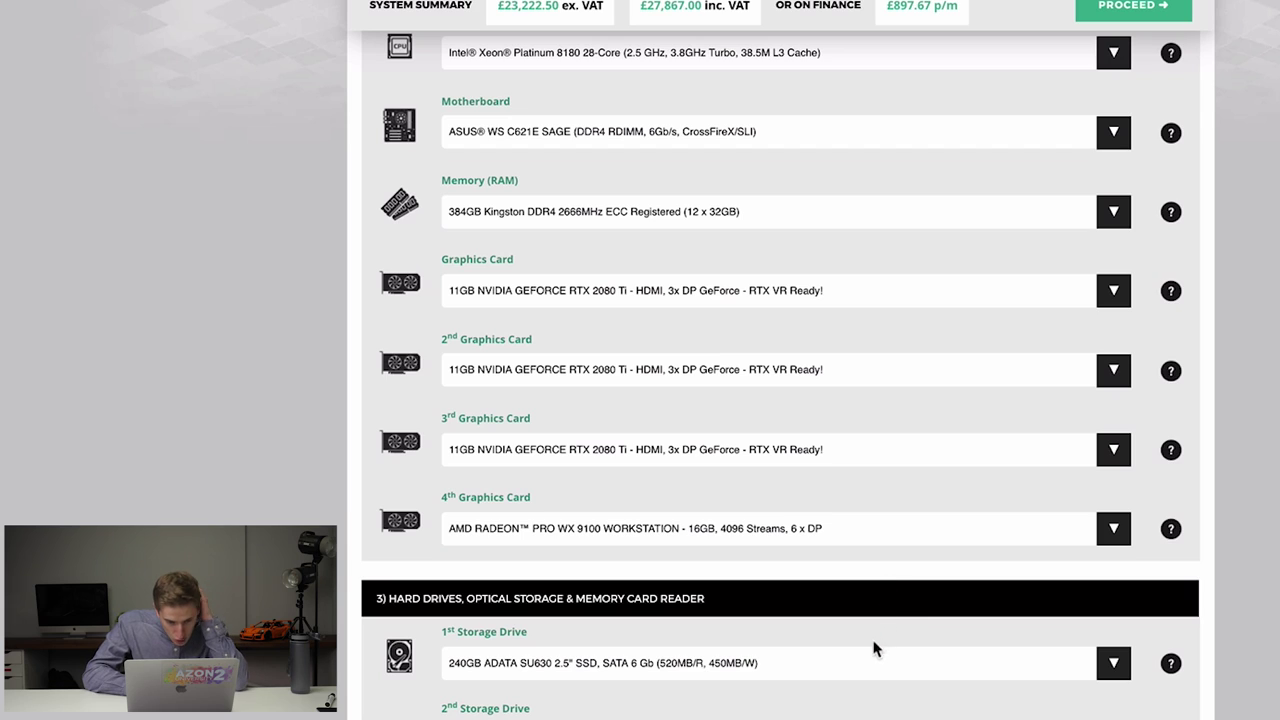
click(872, 662)
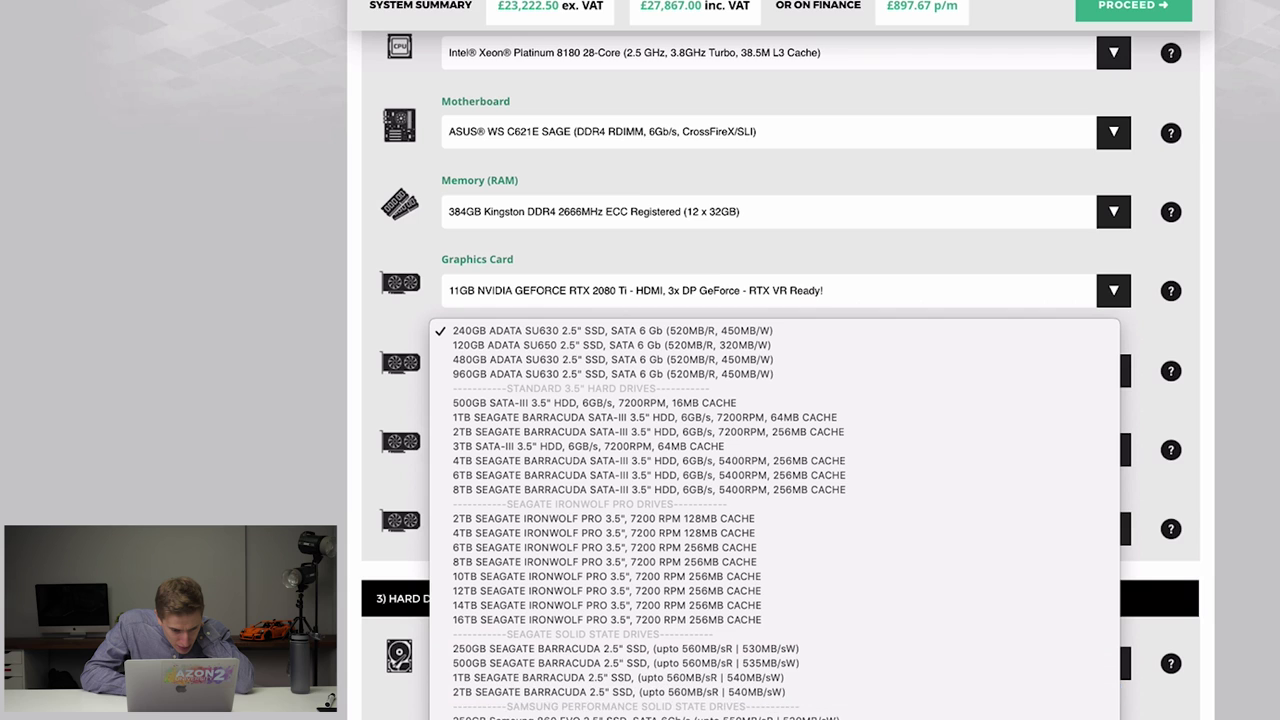
click(640, 705)
scroll(669, 591, down, 4)
click(661, 560)
scroll(661, 563, down, 4)
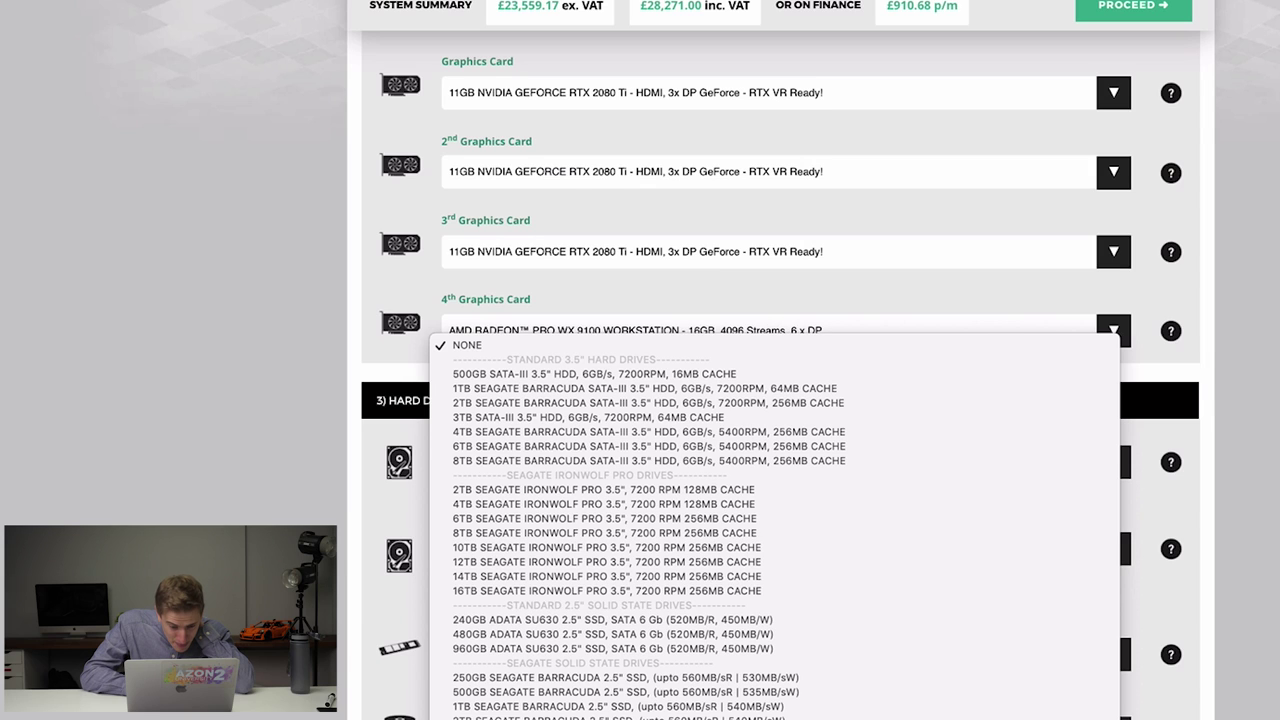
click(616, 693)
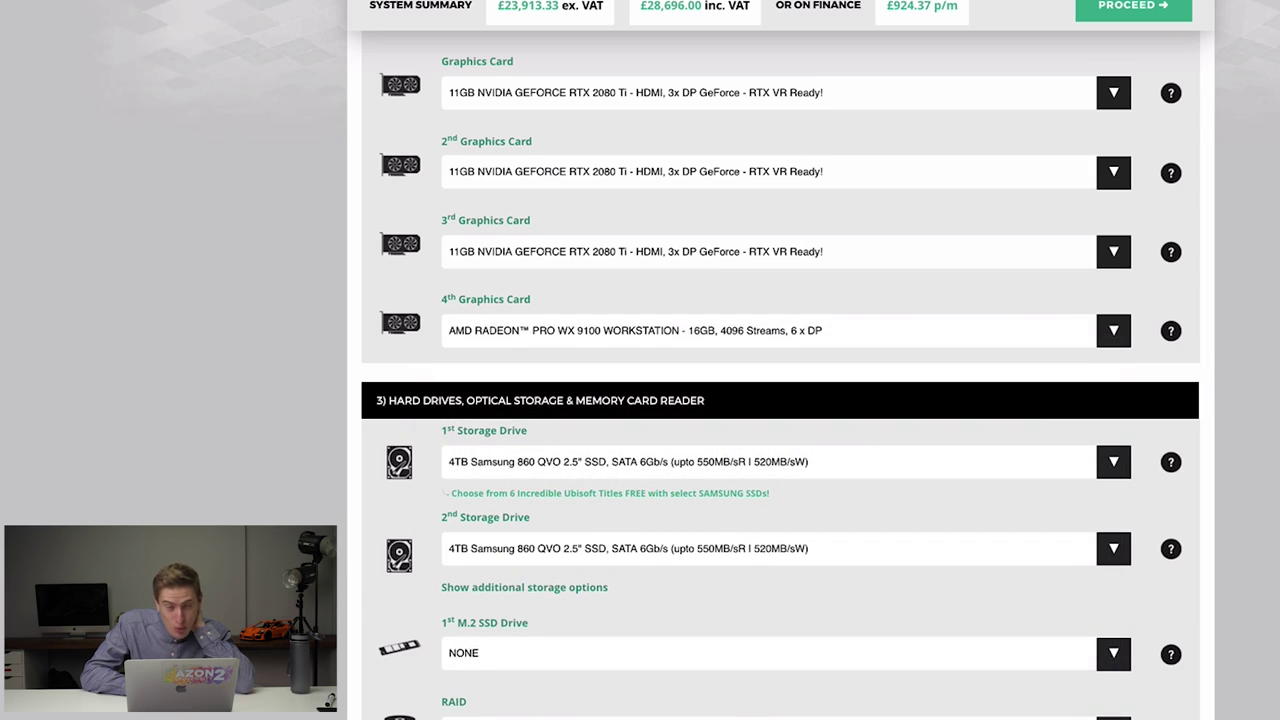
Add the 2TB SAMSUNG 970 EVO PLUS as the 1st M.2 SSD and set RAID to RAID 1 (mirrored volume)
scroll(616, 690, down, 2)
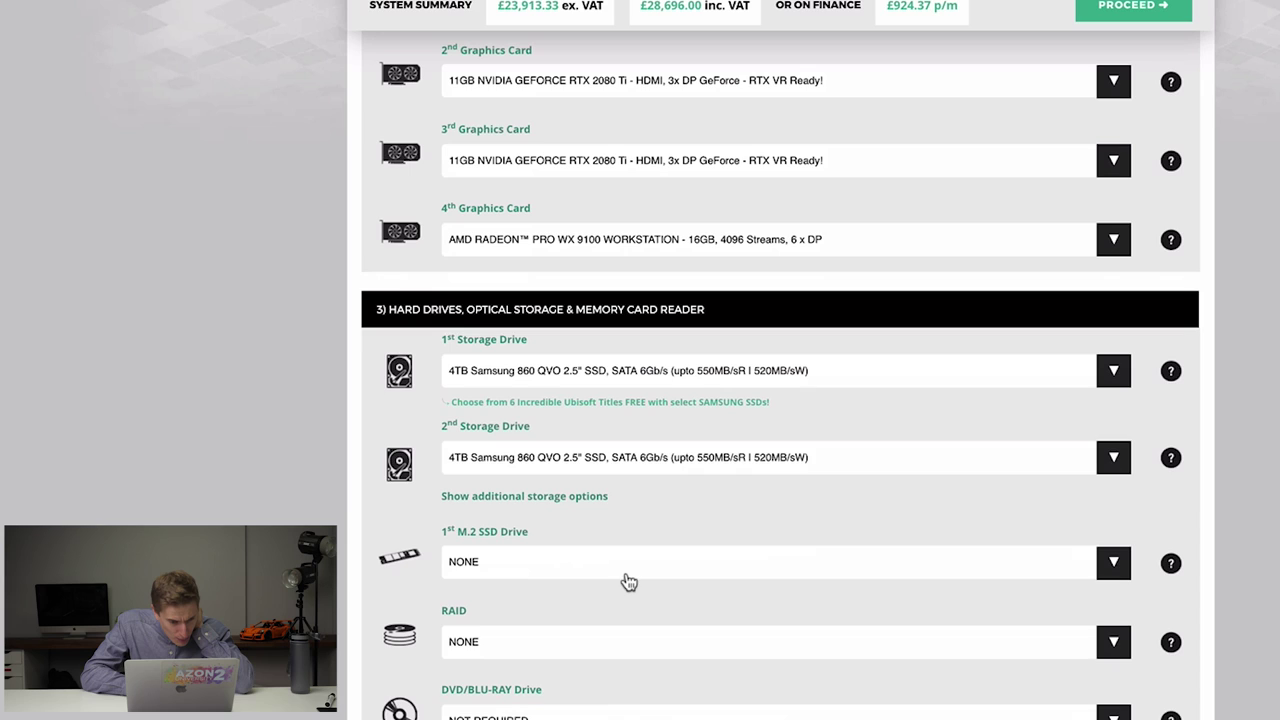
click(629, 577)
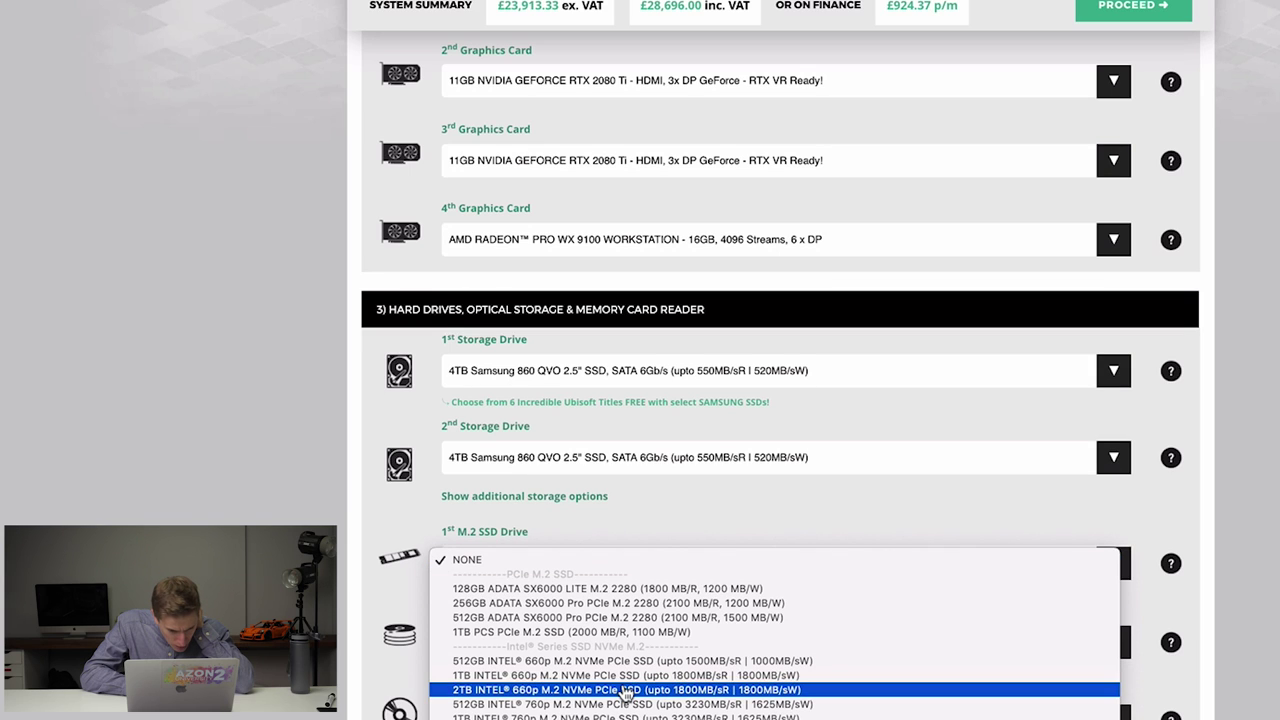
key(Escape)
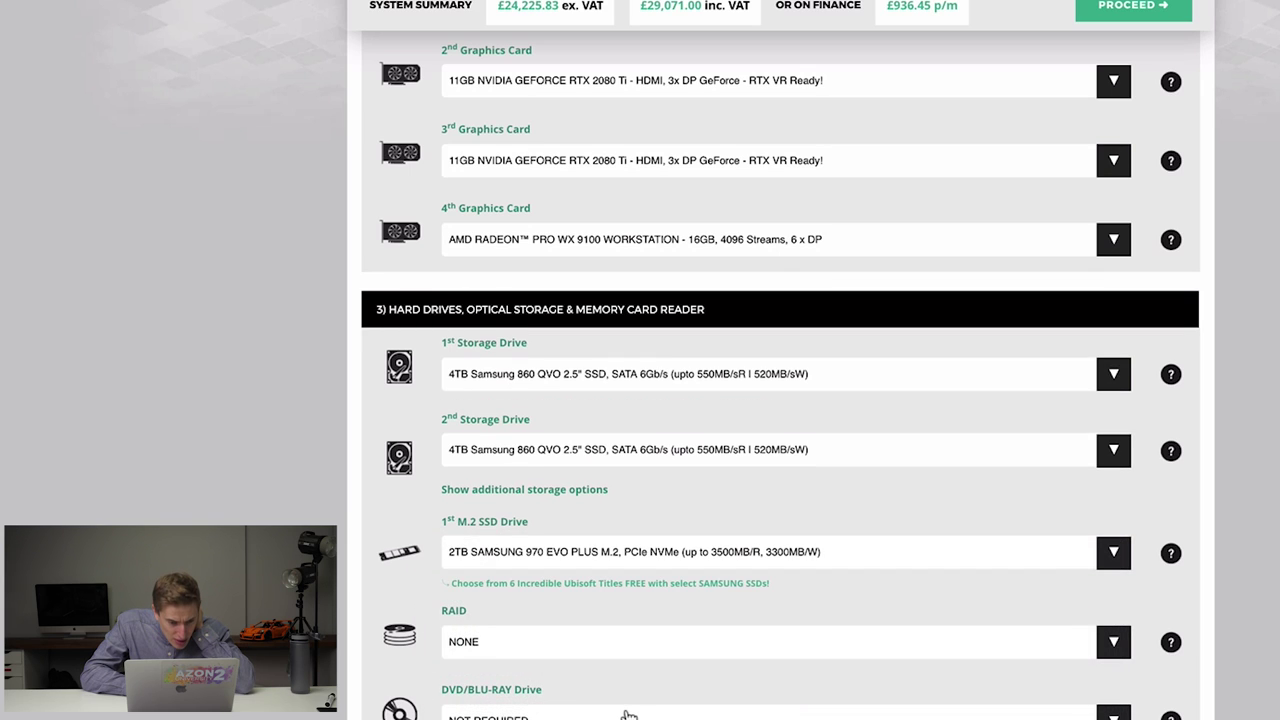
scroll(625, 710, down, 1)
click(645, 580)
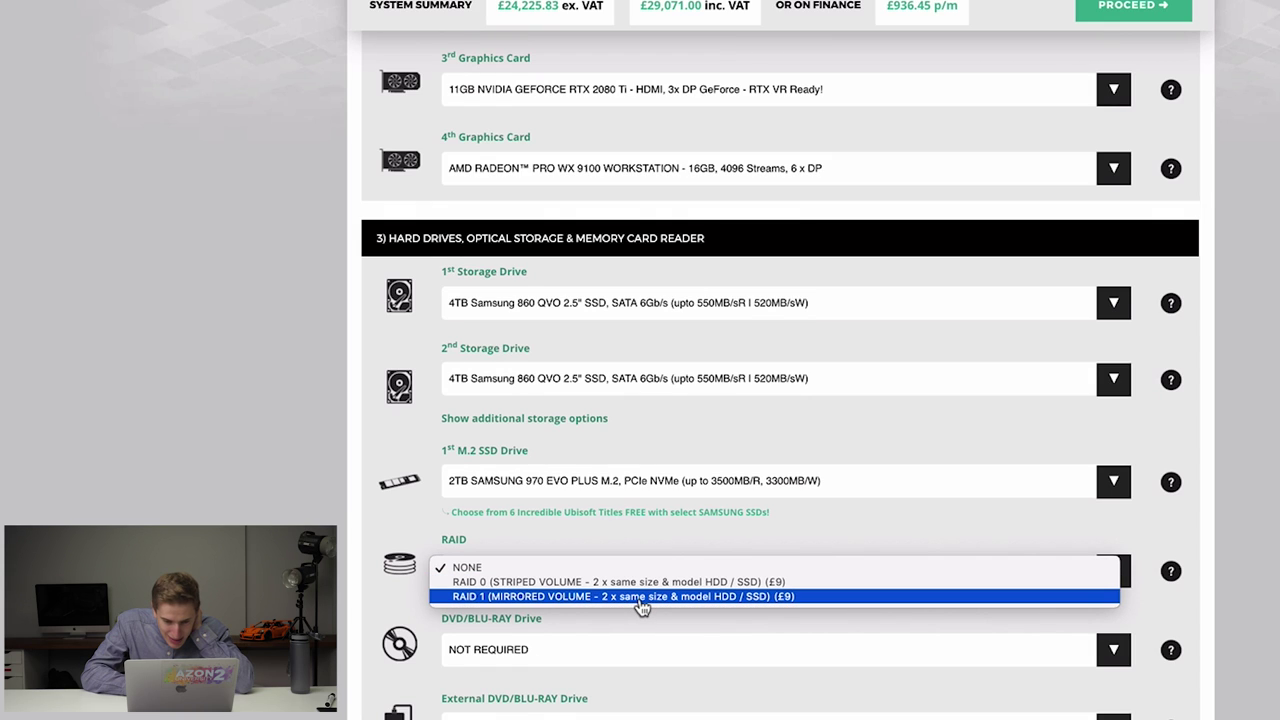
click(641, 600)
Set the DVD/Blu-ray drive to the 16x BLU-RAY WRITER DRIVE, 16x DVD ±R/±RW & SOFTWARE
scroll(642, 607, down, 1)
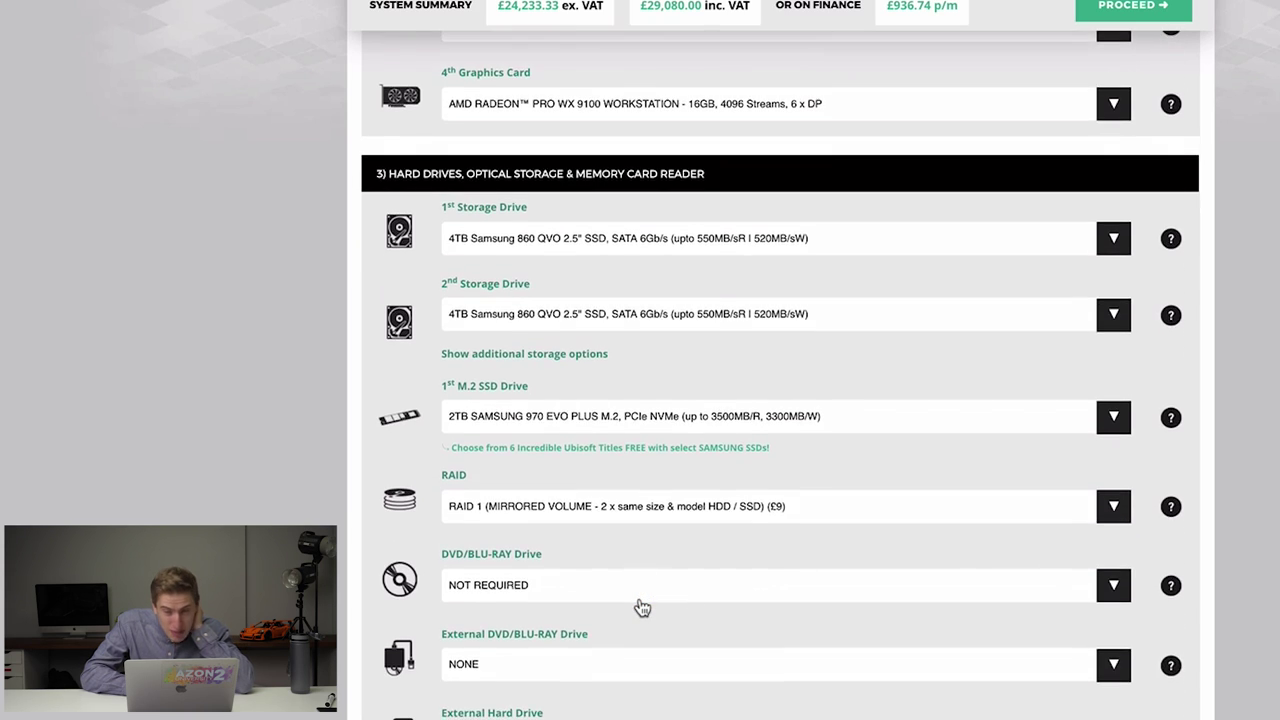
scroll(642, 607, down, 1)
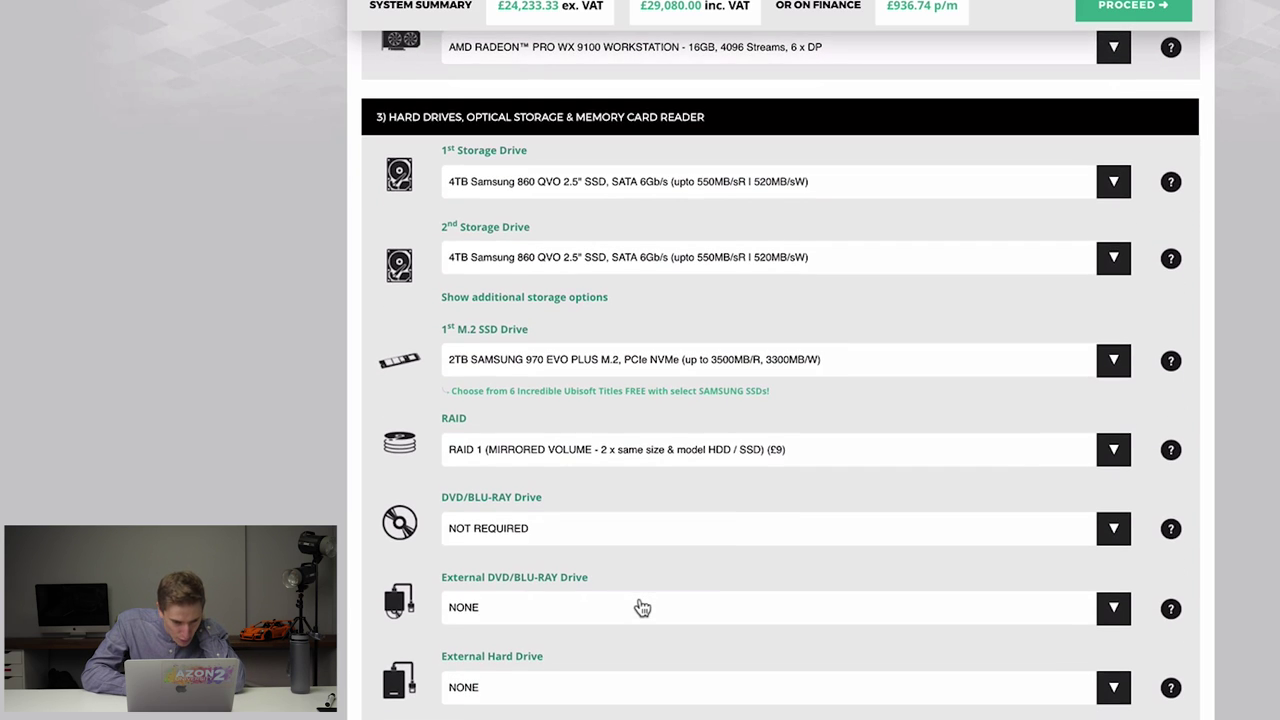
scroll(642, 607, down, 1)
click(657, 467)
click(651, 494)
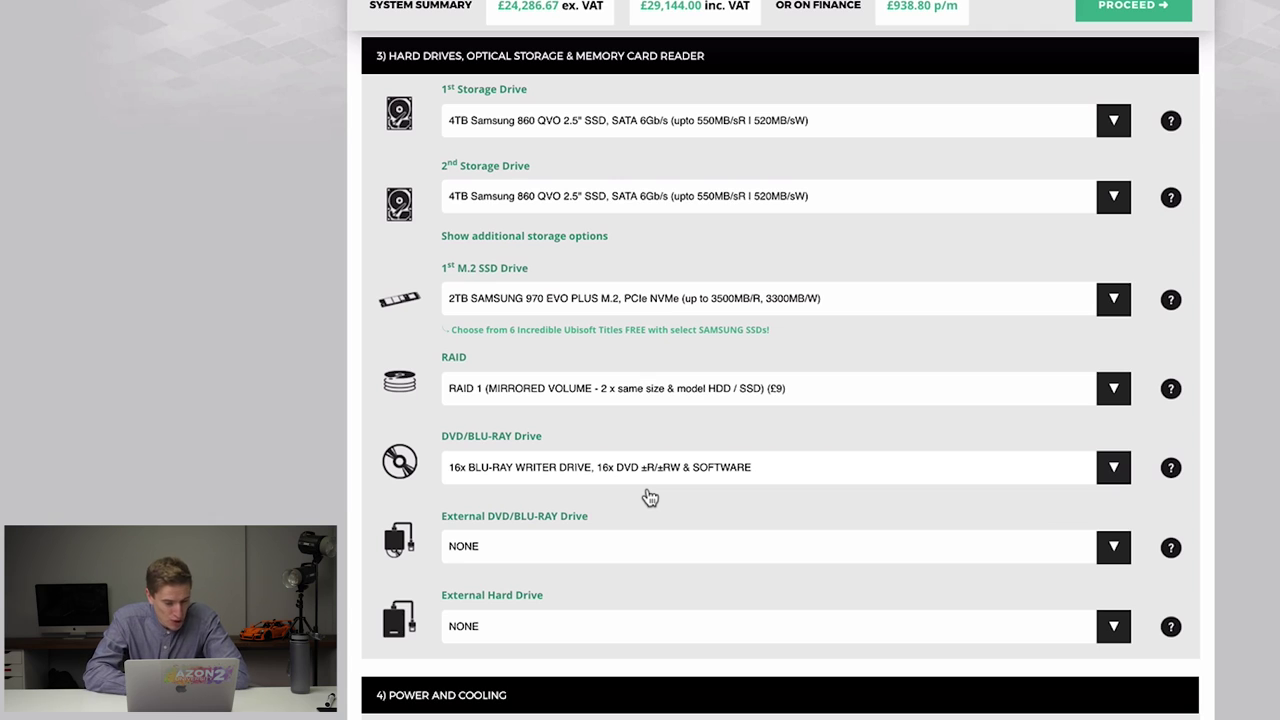
Set the power supply to the CORSAIR 1600W PRO SERIES TITANIUM AX1600i and keep the 1 metre UK power cable
scroll(650, 497, down, 4)
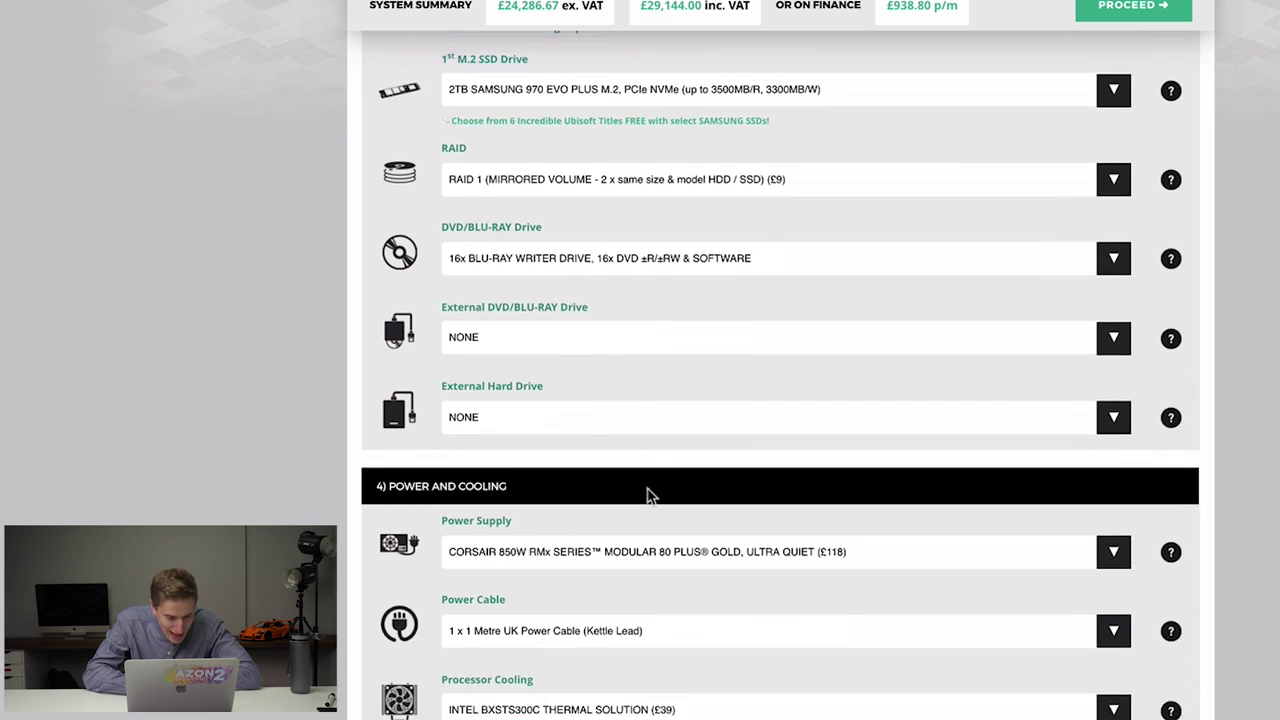
click(637, 546)
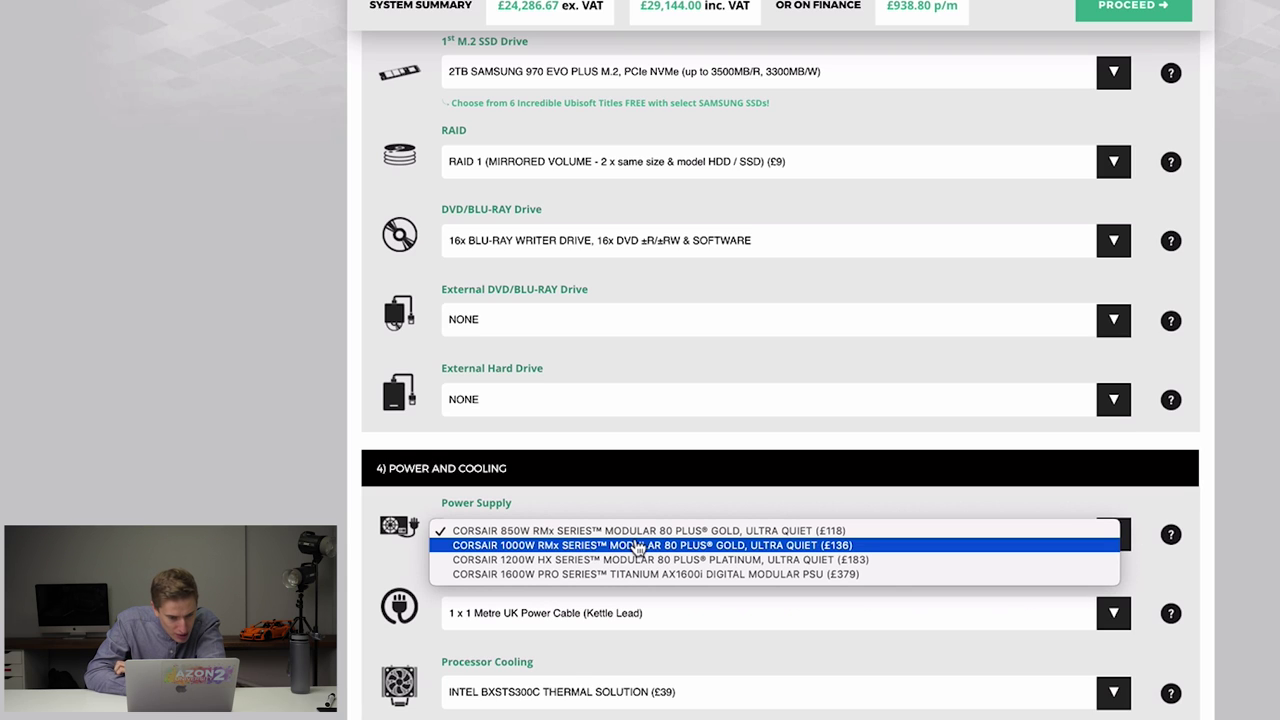
click(618, 575)
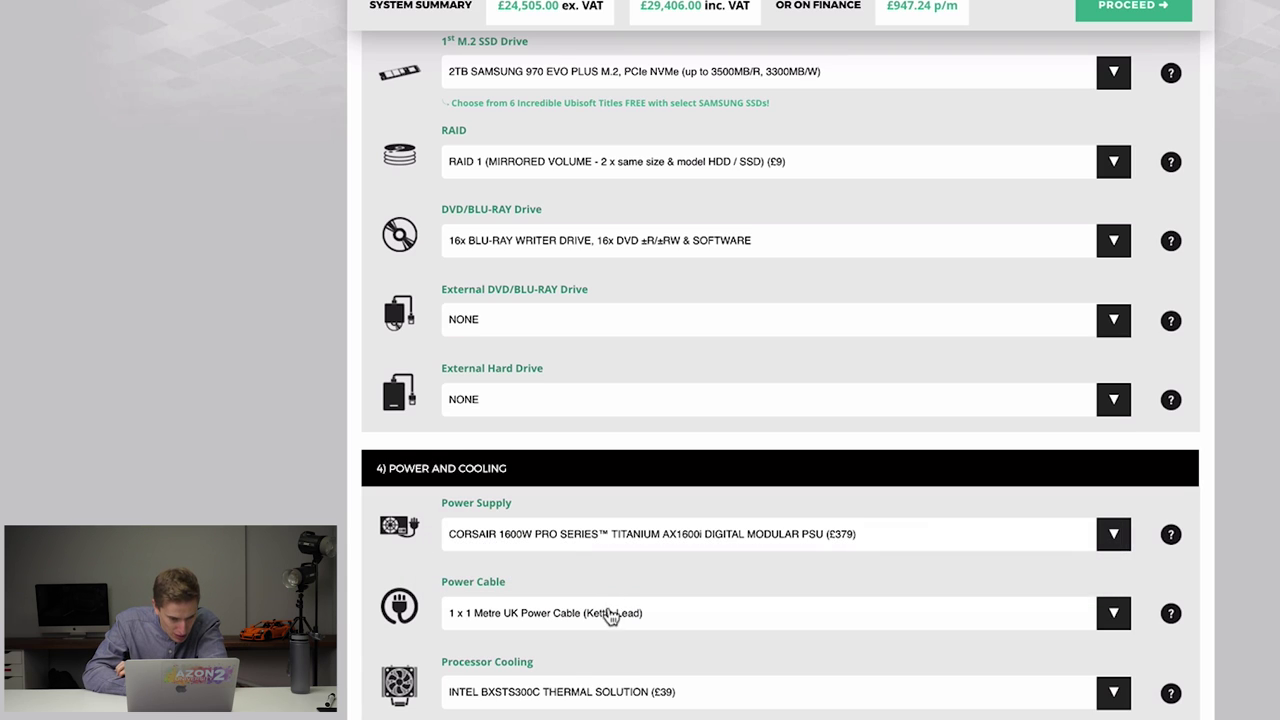
click(608, 614)
click(637, 569)
Set the cooling of both processors to the Noctua NH-U12S DX-3647 Ultra Quiet Performance CPU Cooler
scroll(637, 569, down, 3)
click(660, 500)
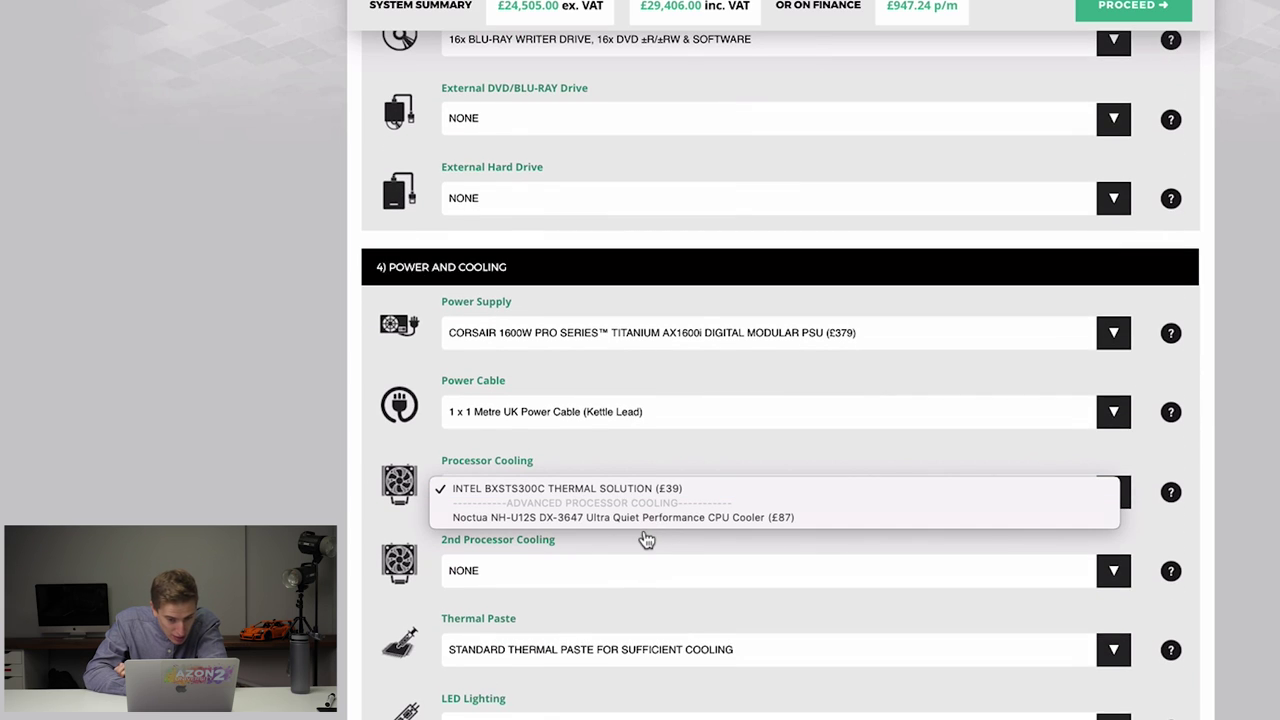
click(655, 520)
click(634, 568)
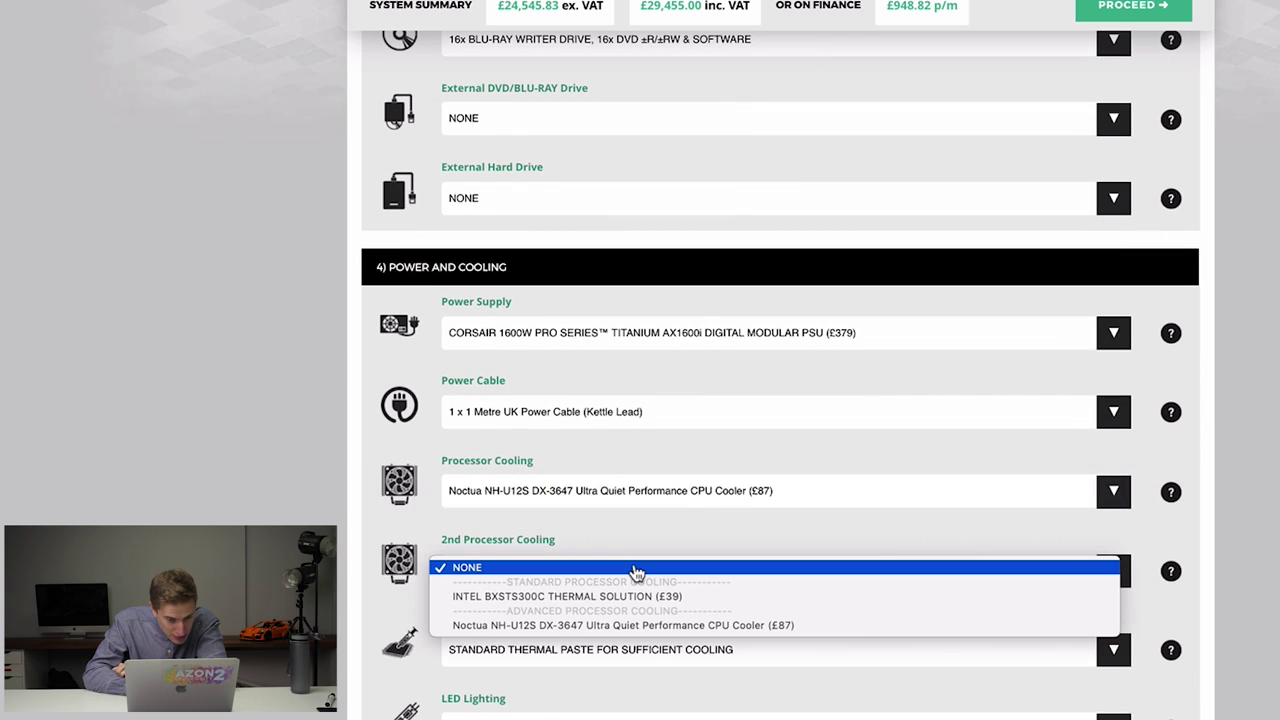
click(621, 626)
Set the thermal paste to the ARCTIC MX-4 EXTREME THERMAL CONDUCTIVITY COMPOUND
scroll(620, 627, down, 1)
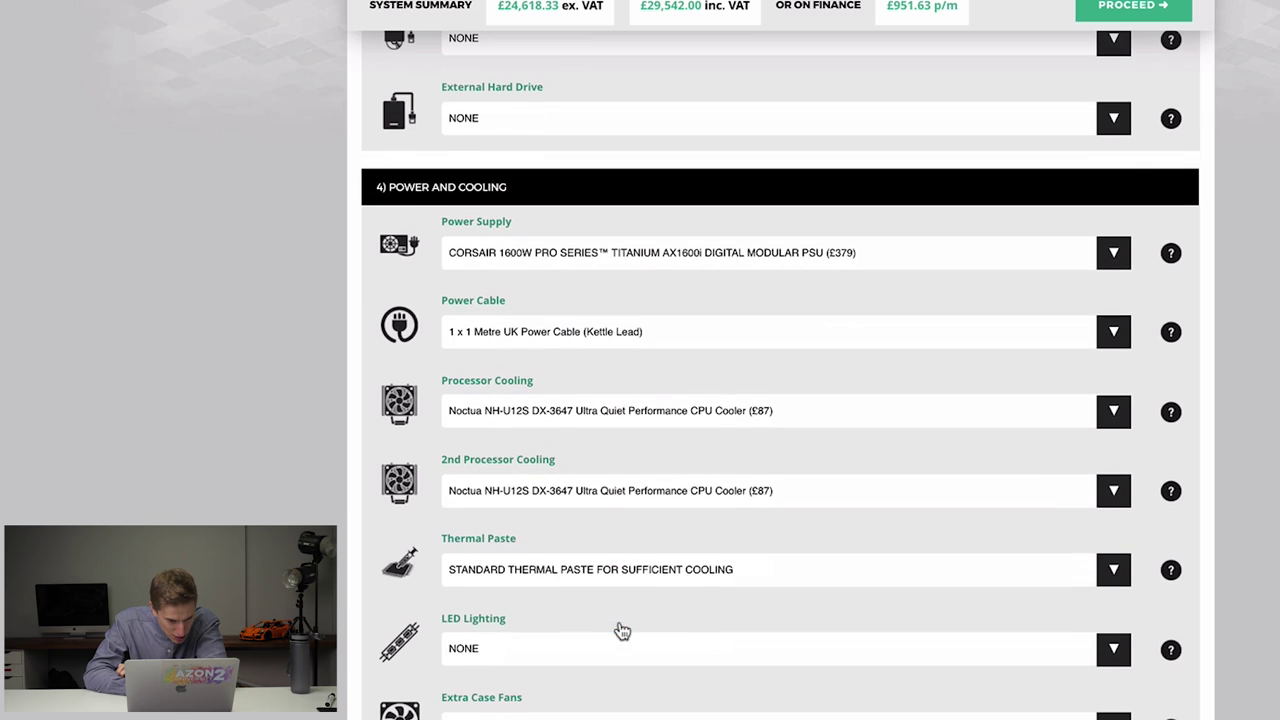
click(628, 578)
click(628, 583)
Set the LED lighting to 2x 50cm UV LED Strip and the extra case fans to 2x 120mm Black Case Fan
scroll(630, 590, down, 1)
click(630, 591)
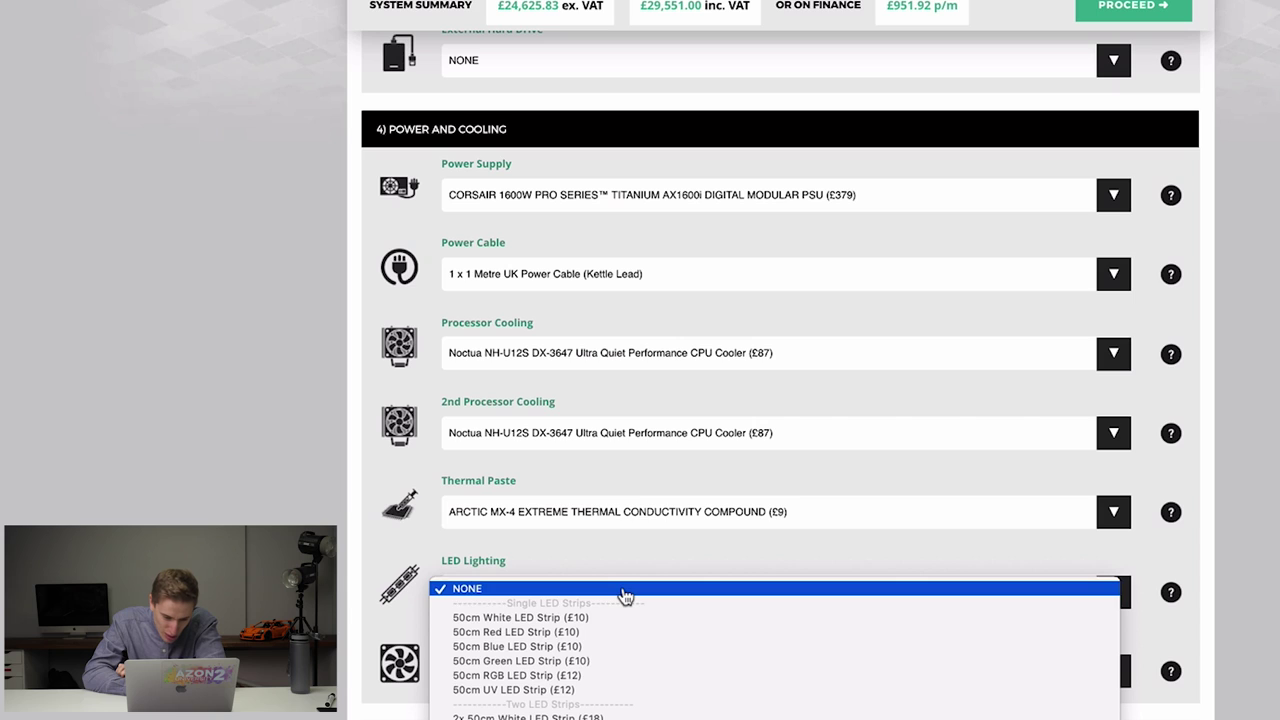
click(586, 675)
click(586, 668)
click(580, 711)
Set the sound card to the ASUS STRIX Raid DLX 7.1 and the networking to the ASUS PCE-AX58BT WiFi 6 card
scroll(576, 716, down, 4)
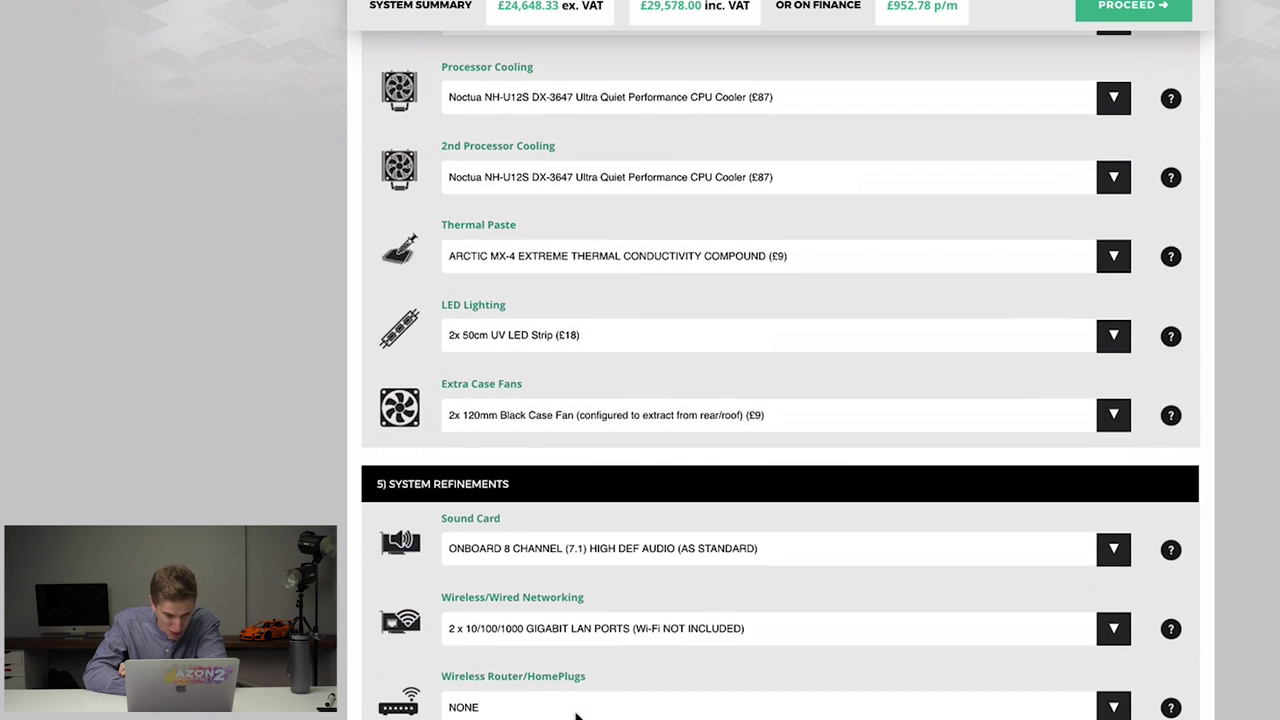
click(642, 550)
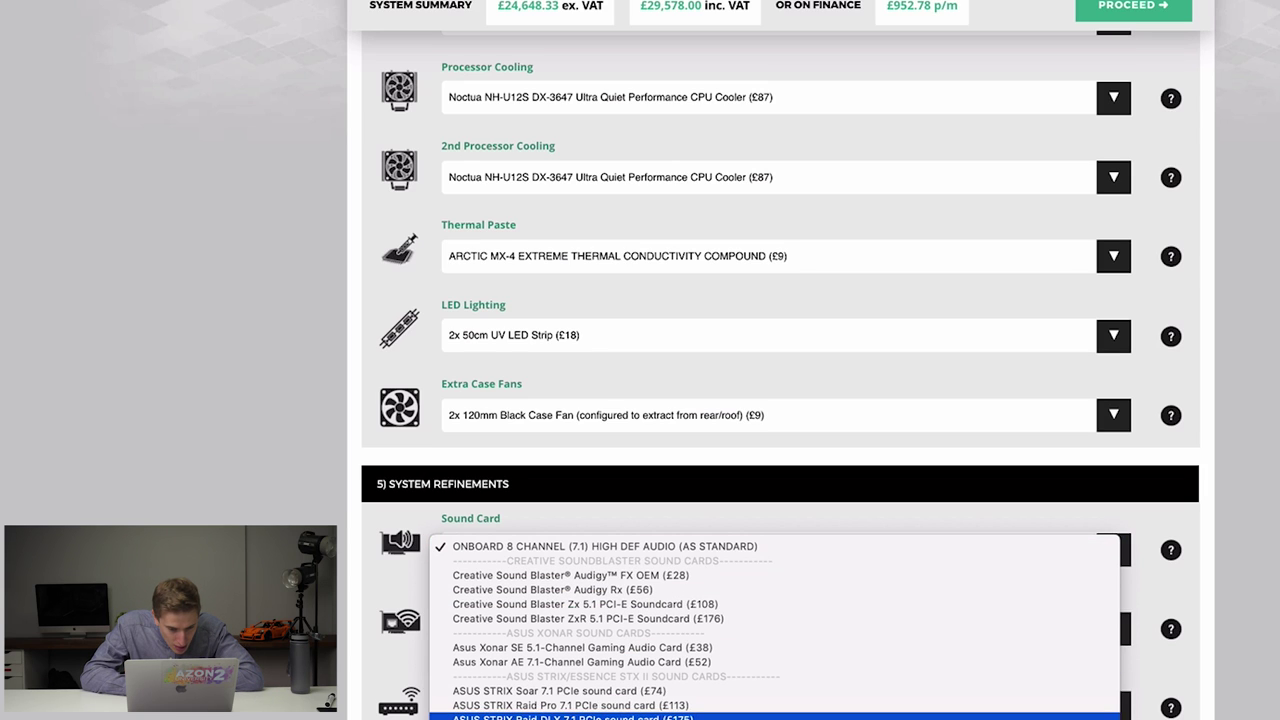
click(575, 716)
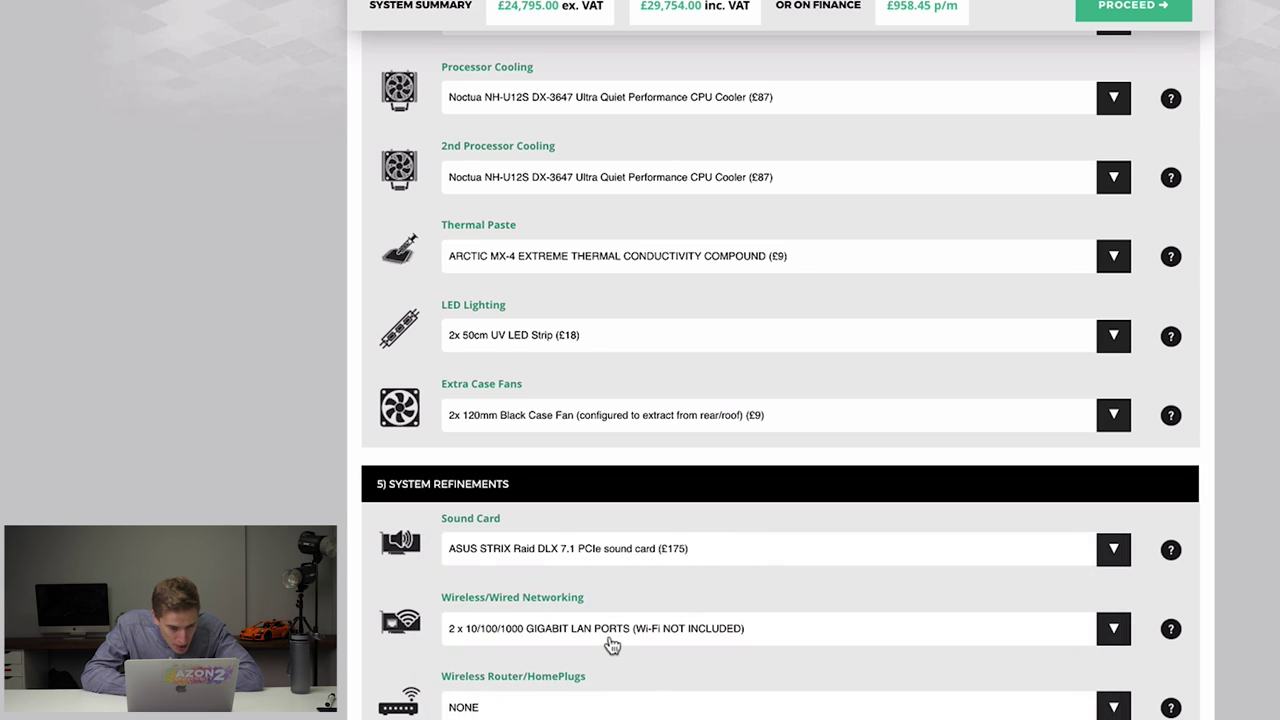
click(611, 642)
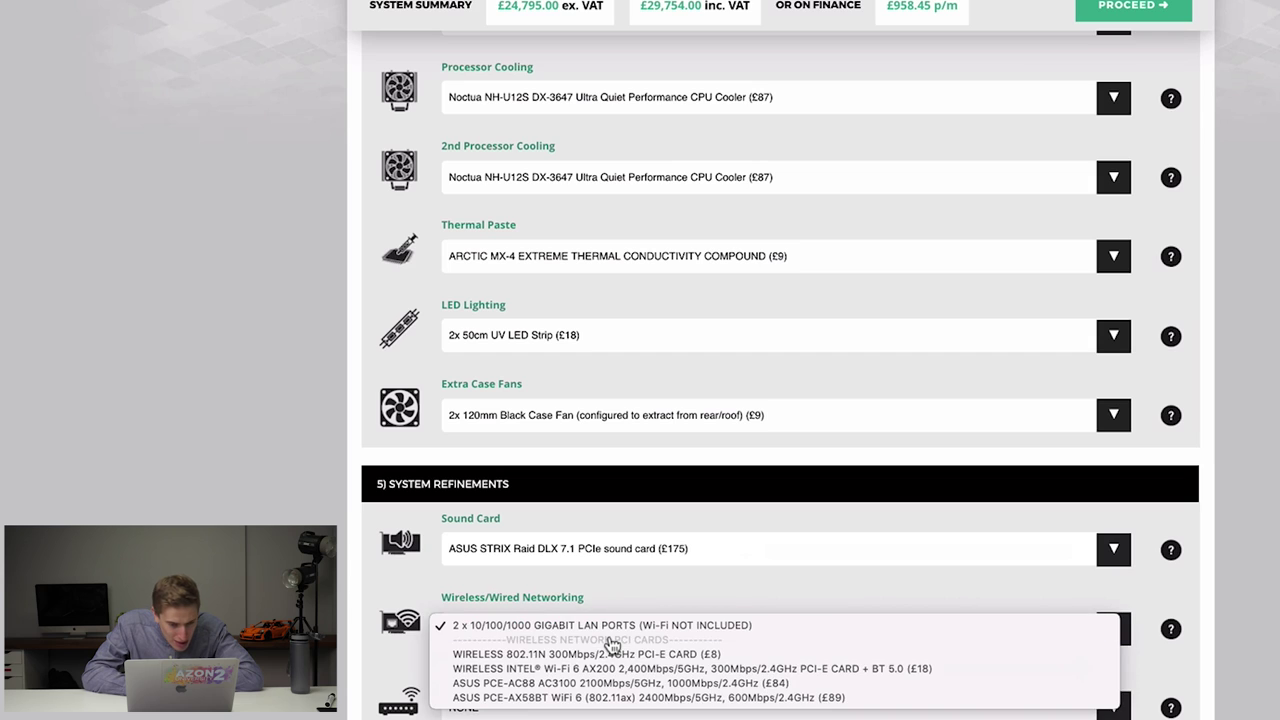
click(600, 698)
Review the wireless router and USB/Thunderbolt choices without changing them, and continue to the operating system and software section
scroll(610, 660, down, 3)
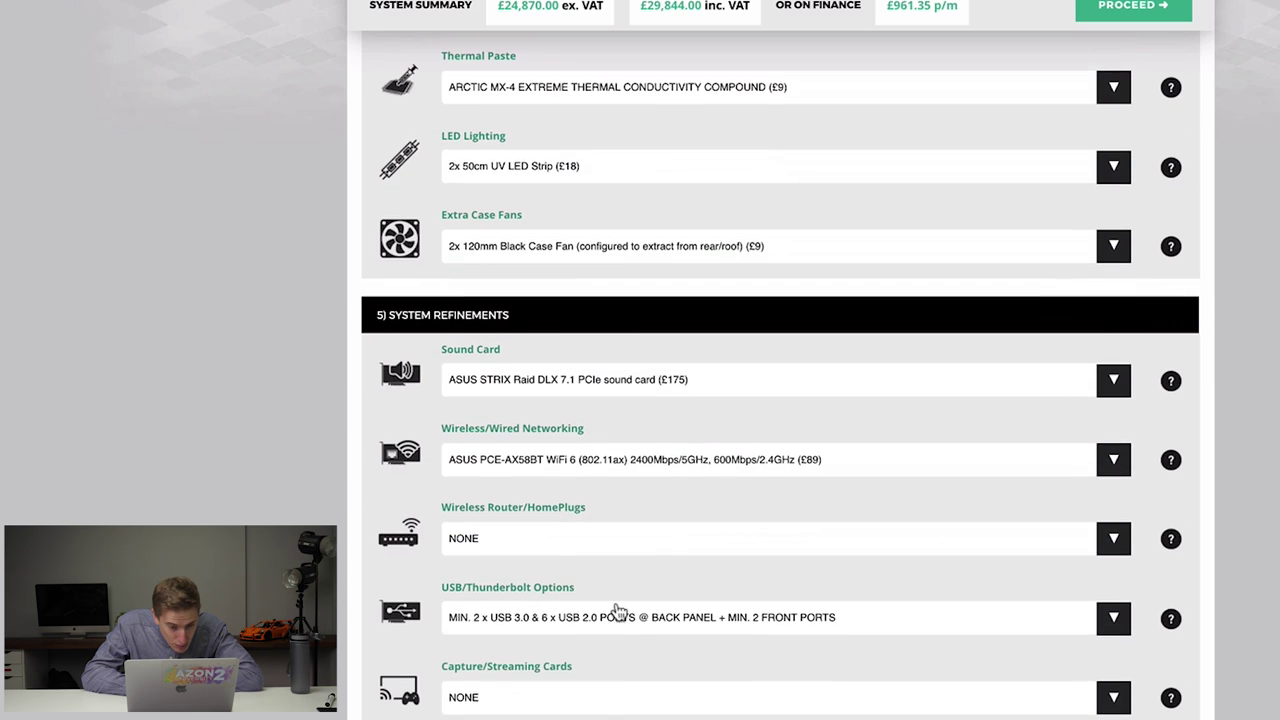
click(628, 558)
click(134, 430)
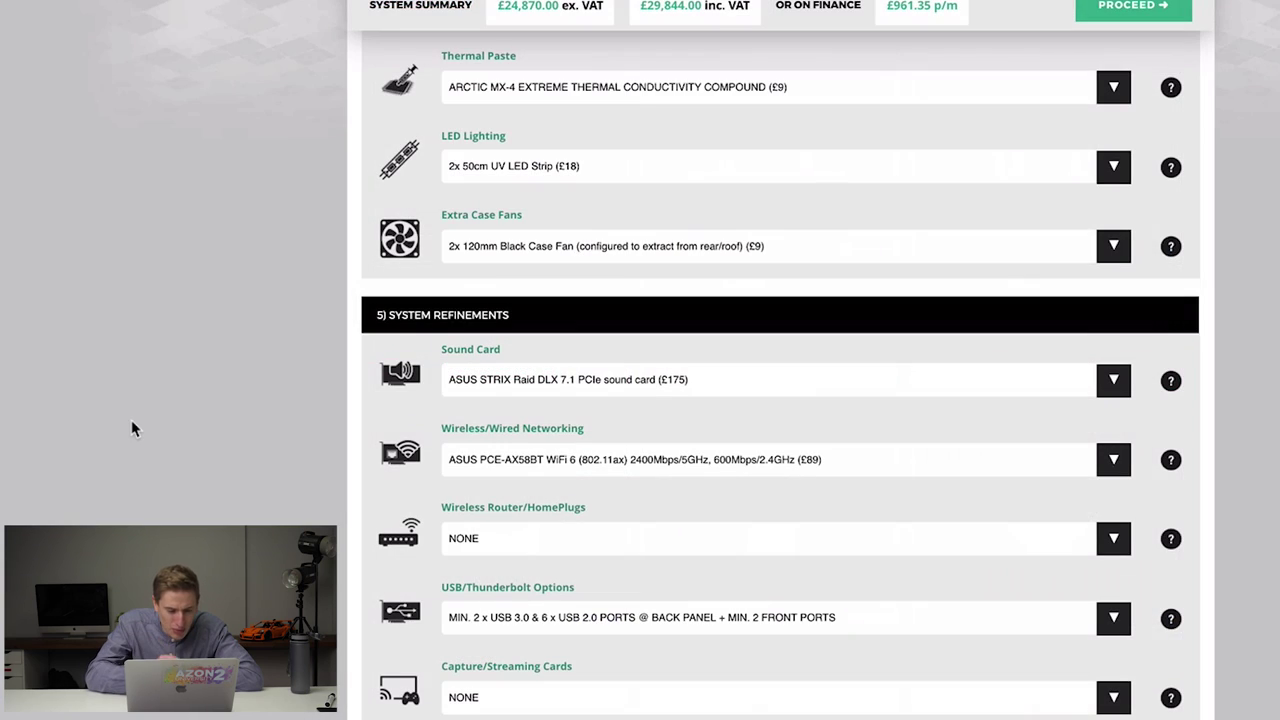
scroll(134, 430, down, 2)
click(538, 508)
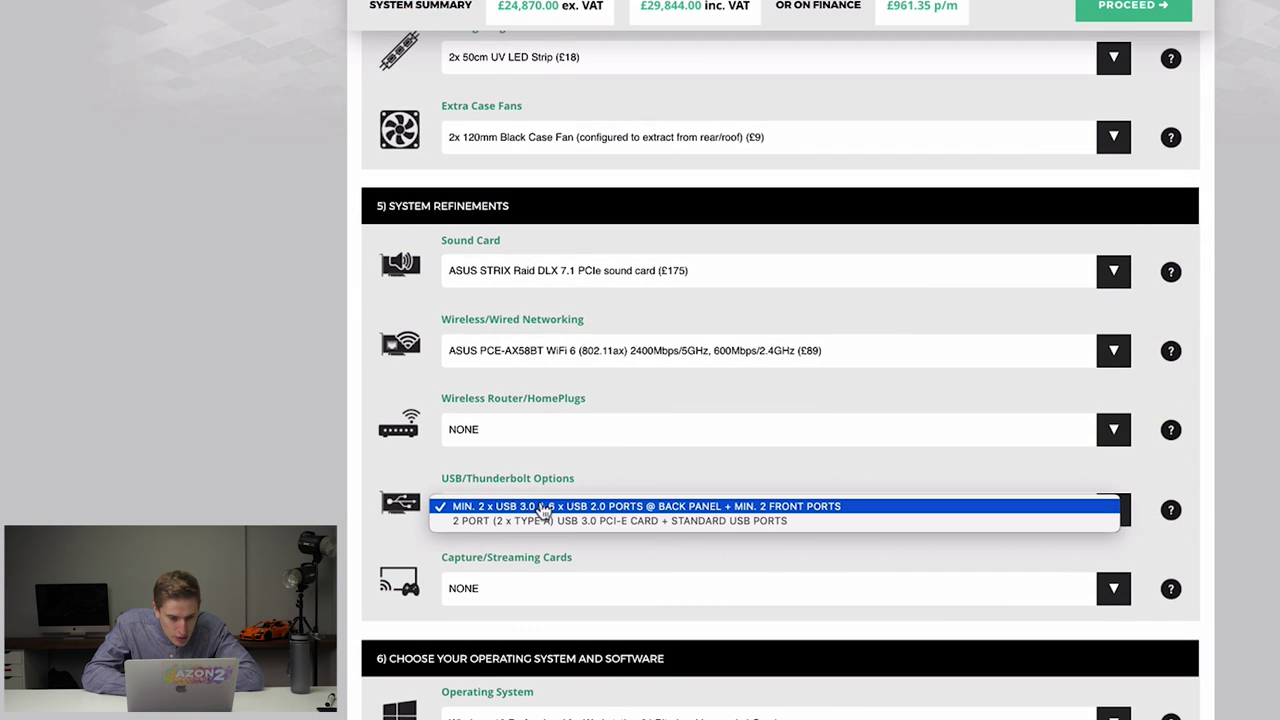
click(558, 553)
scroll(557, 550, down, 4)
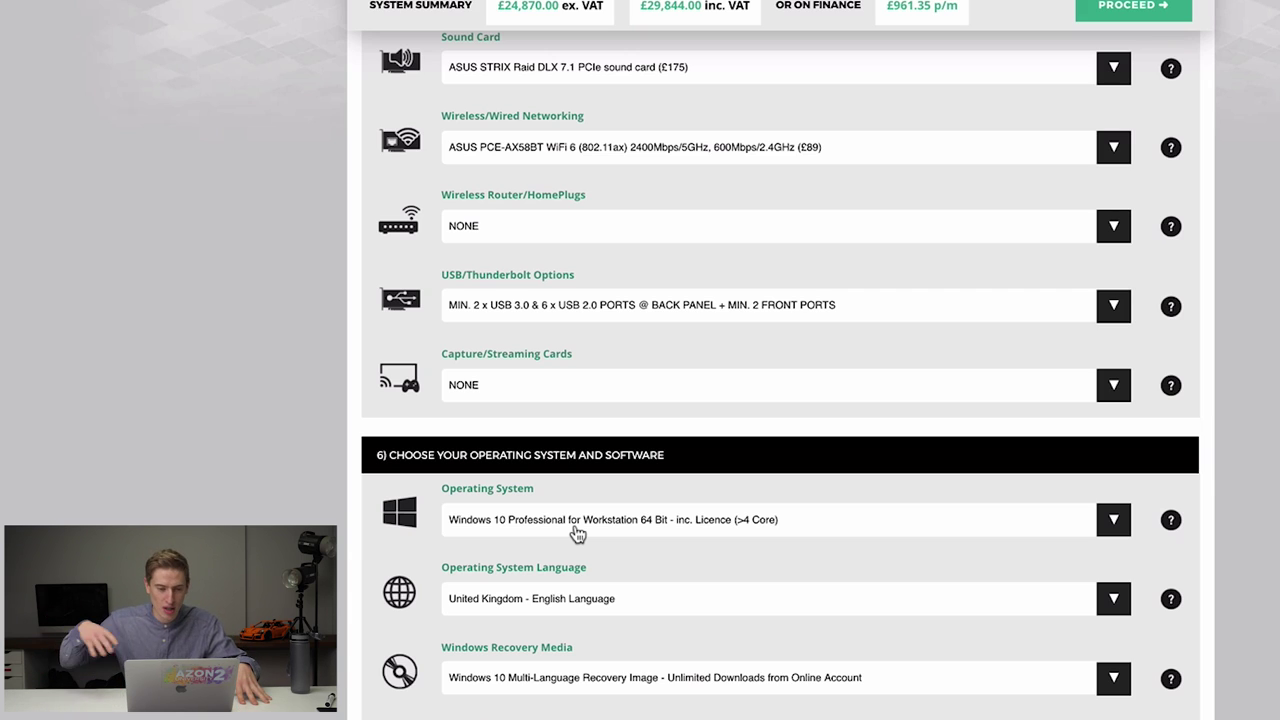
Set the anti-virus software to Norton 360 Deluxe: 1 User, 5 Devices - 1 Year Subscription
scroll(578, 535, down, 6)
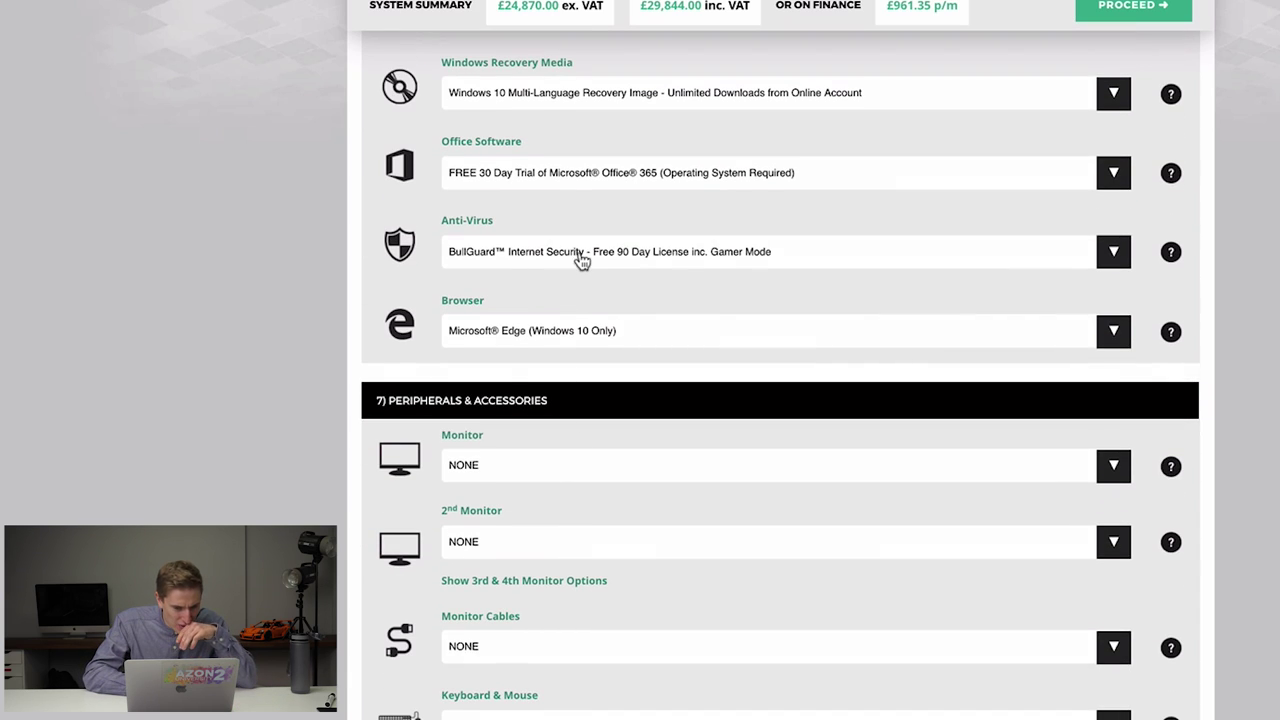
click(581, 260)
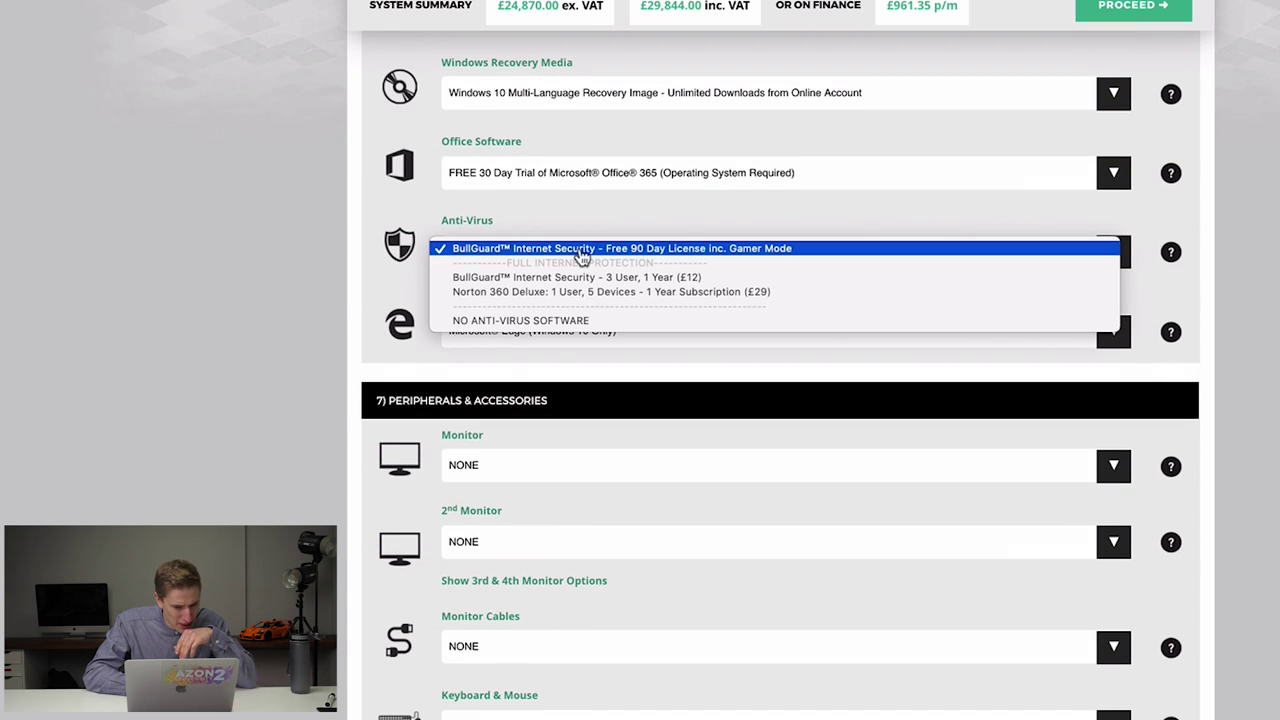
click(581, 292)
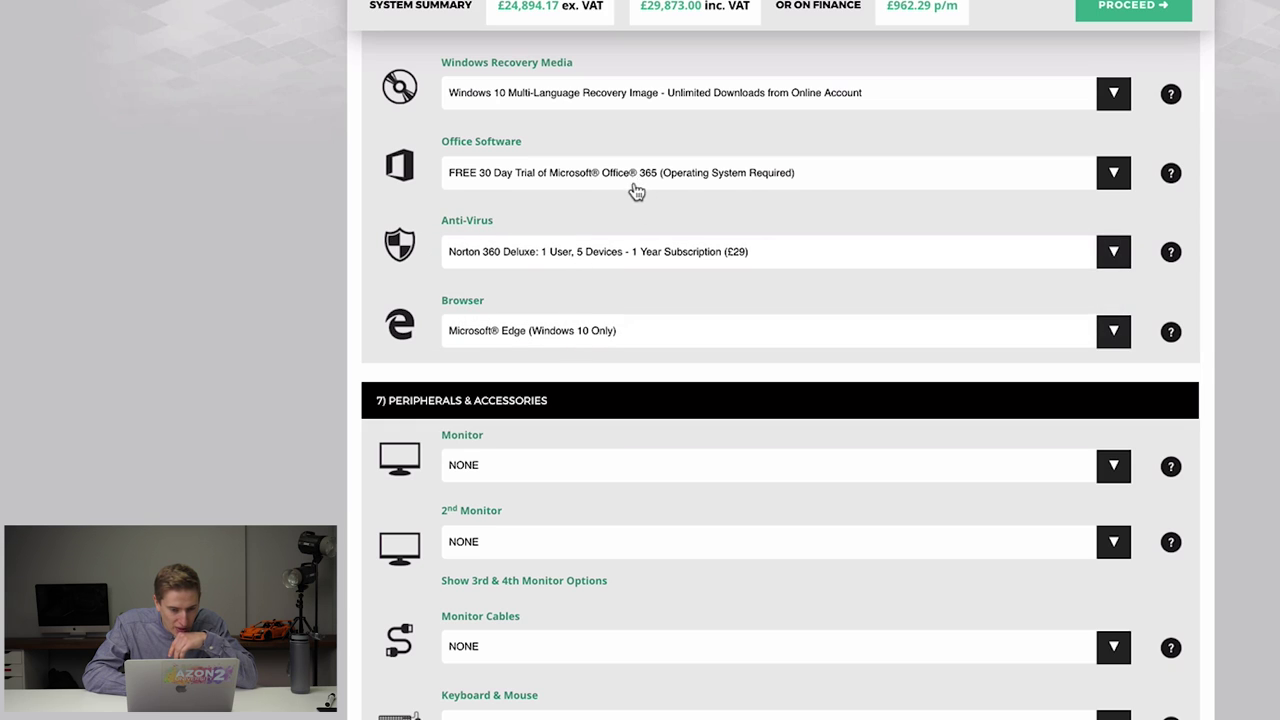
Browse the available monitors refined to the 32" screen size, and close the product list without adding one
scroll(571, 382, down, 2)
click(615, 280)
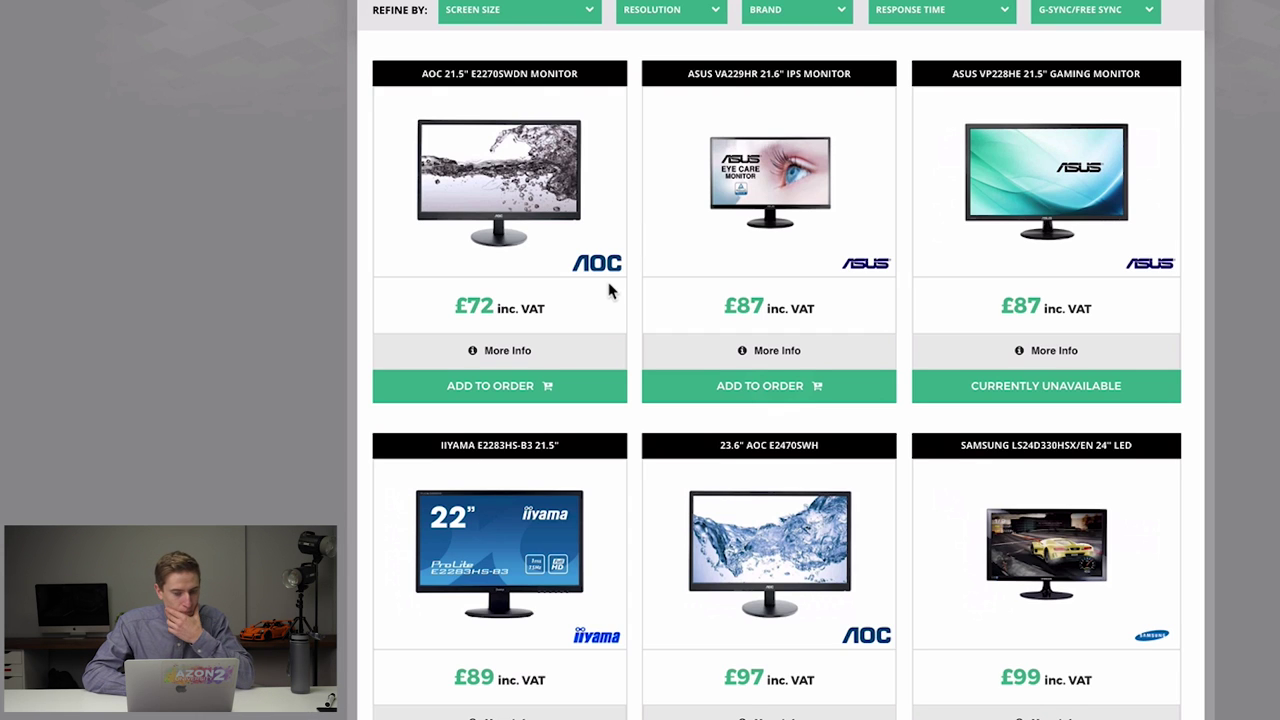
click(577, 20)
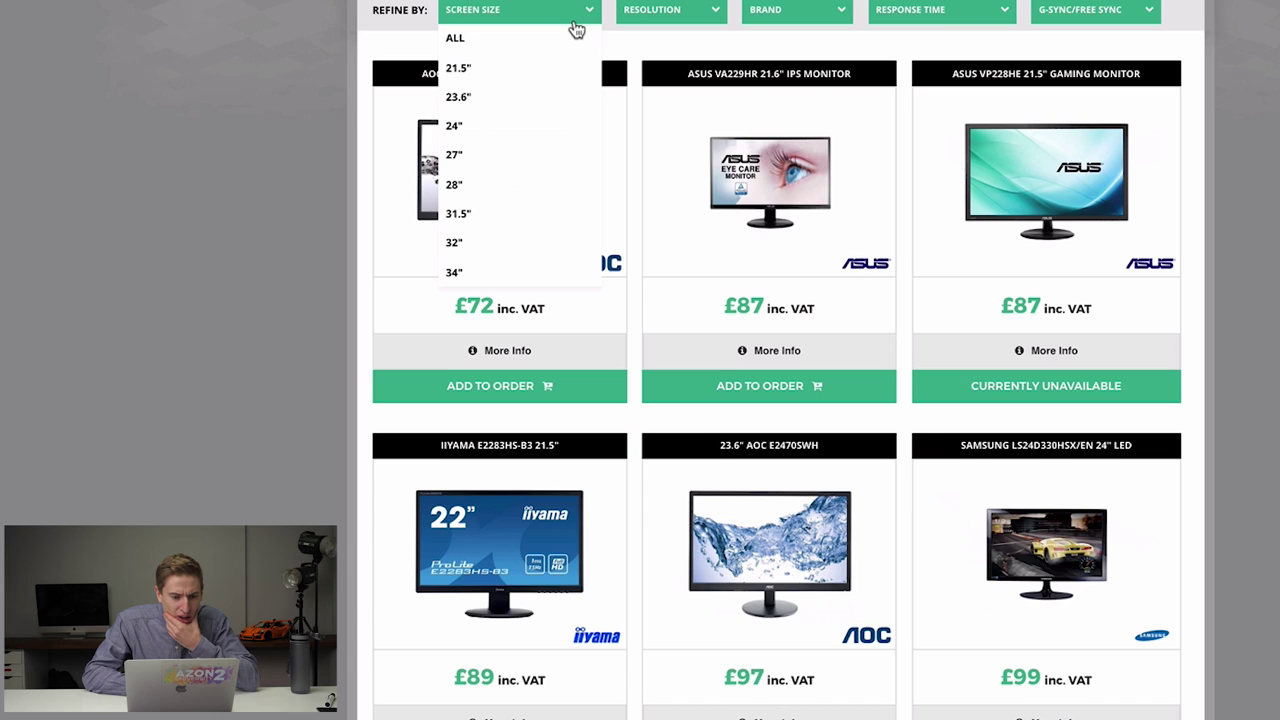
scroll(527, 187, down, 1)
click(516, 225)
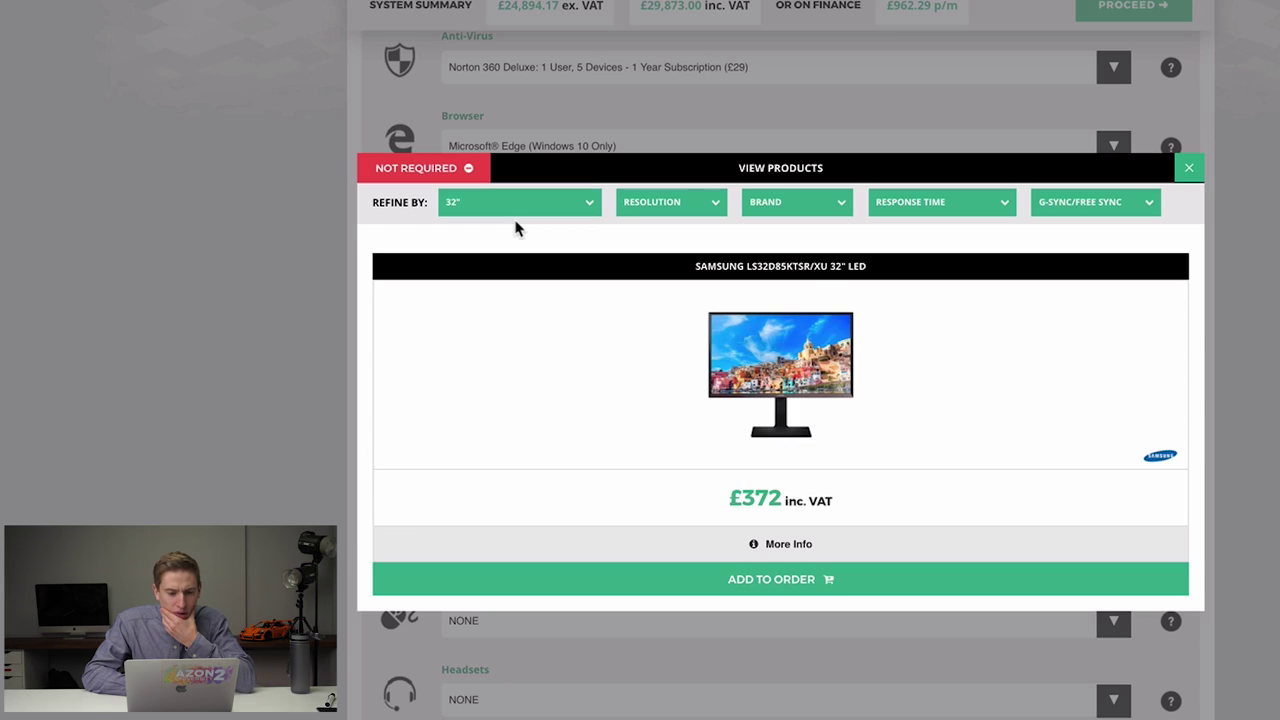
click(1189, 168)
Submit the configuration for the specification check, choose to install the OS on the M.2/PCI-E SSD, and proceed to the summary
scroll(1187, 162, down, 3)
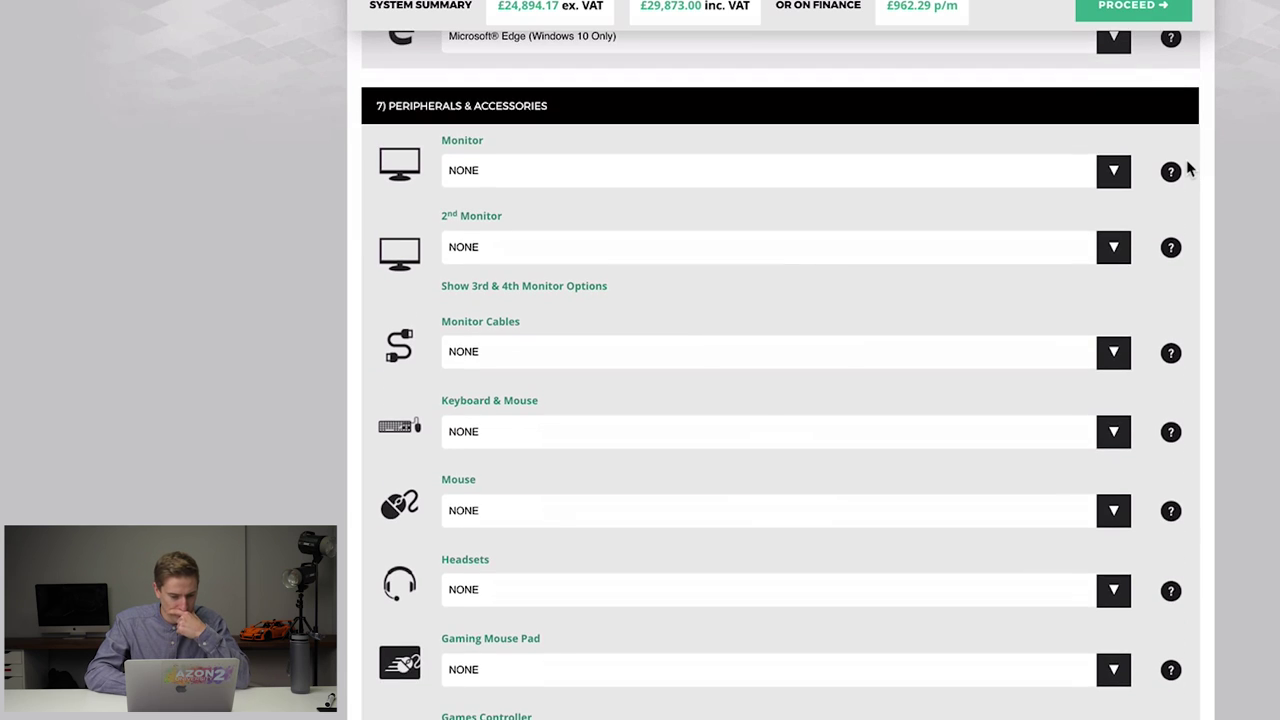
scroll(1187, 162, down, 2)
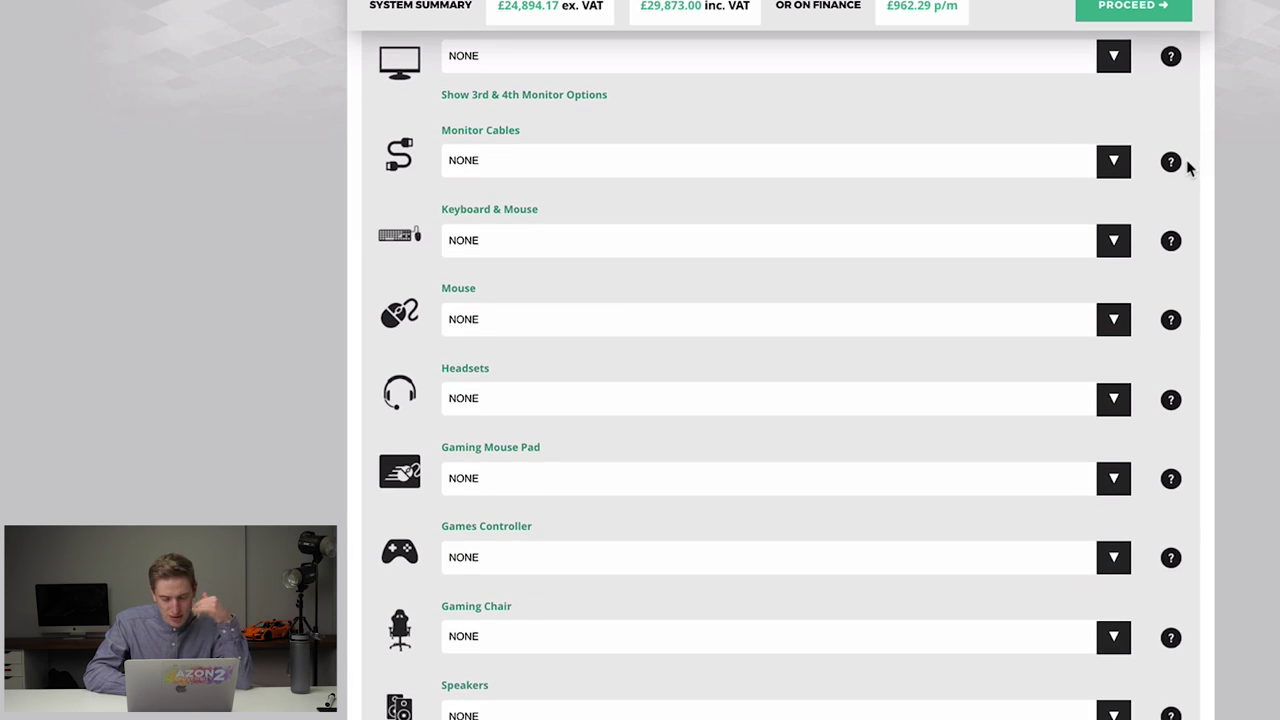
scroll(1188, 167, down, 9)
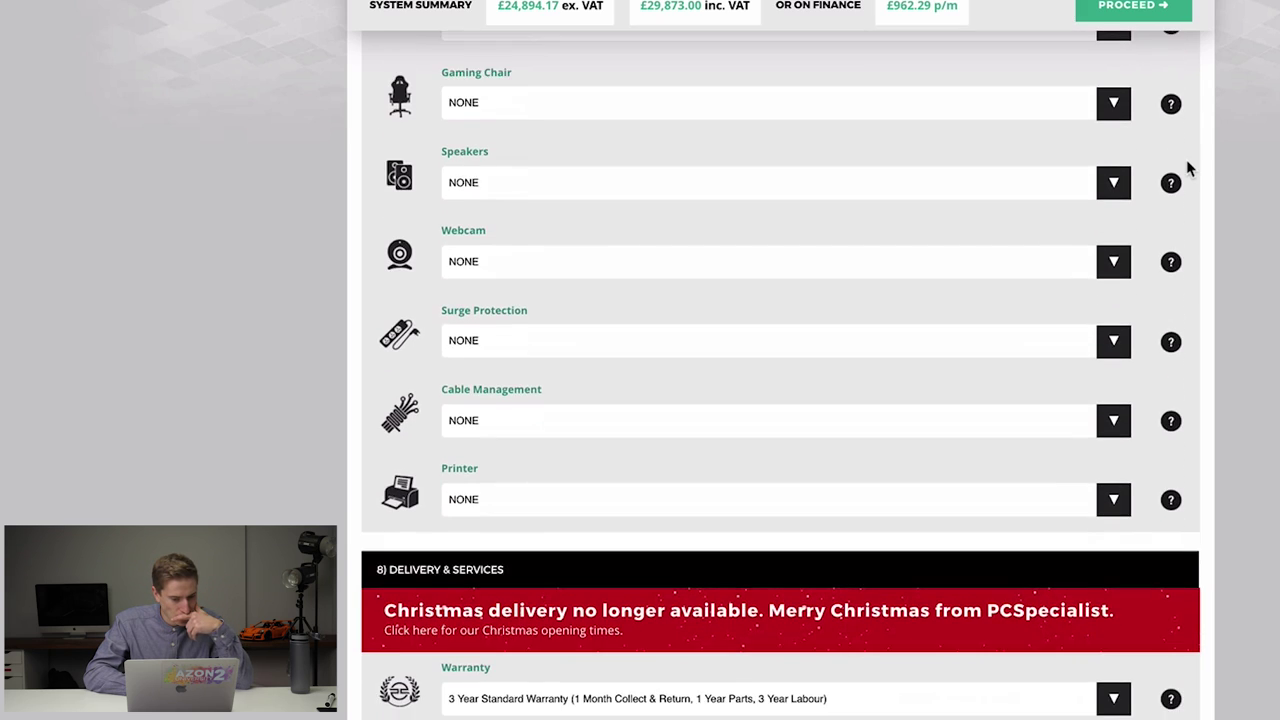
scroll(1188, 169, down, 7)
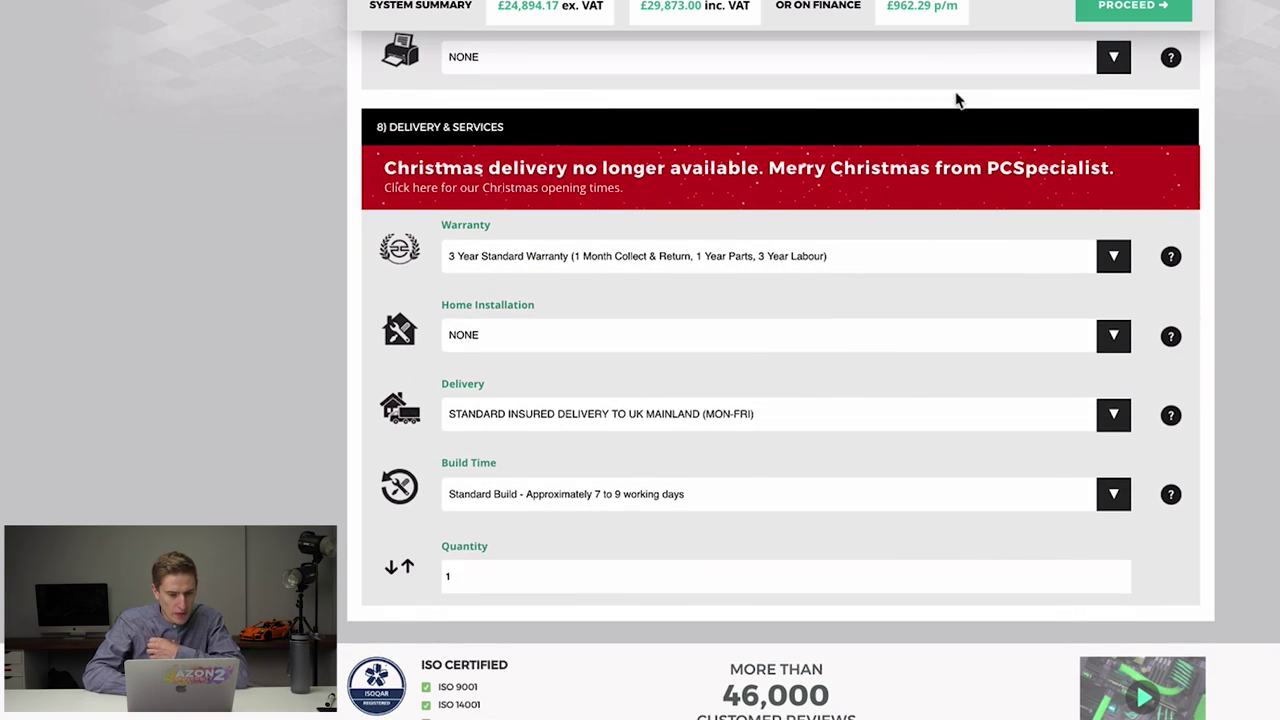
scroll(902, 234, up, 20)
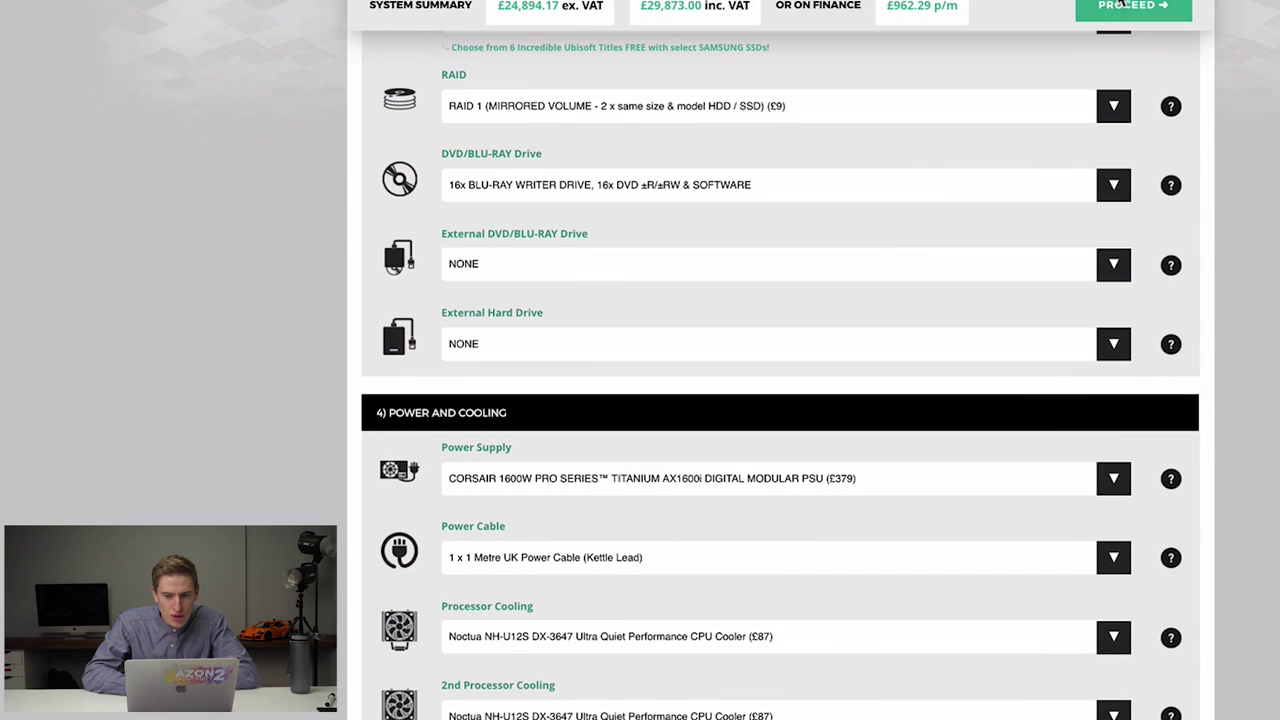
click(1124, 4)
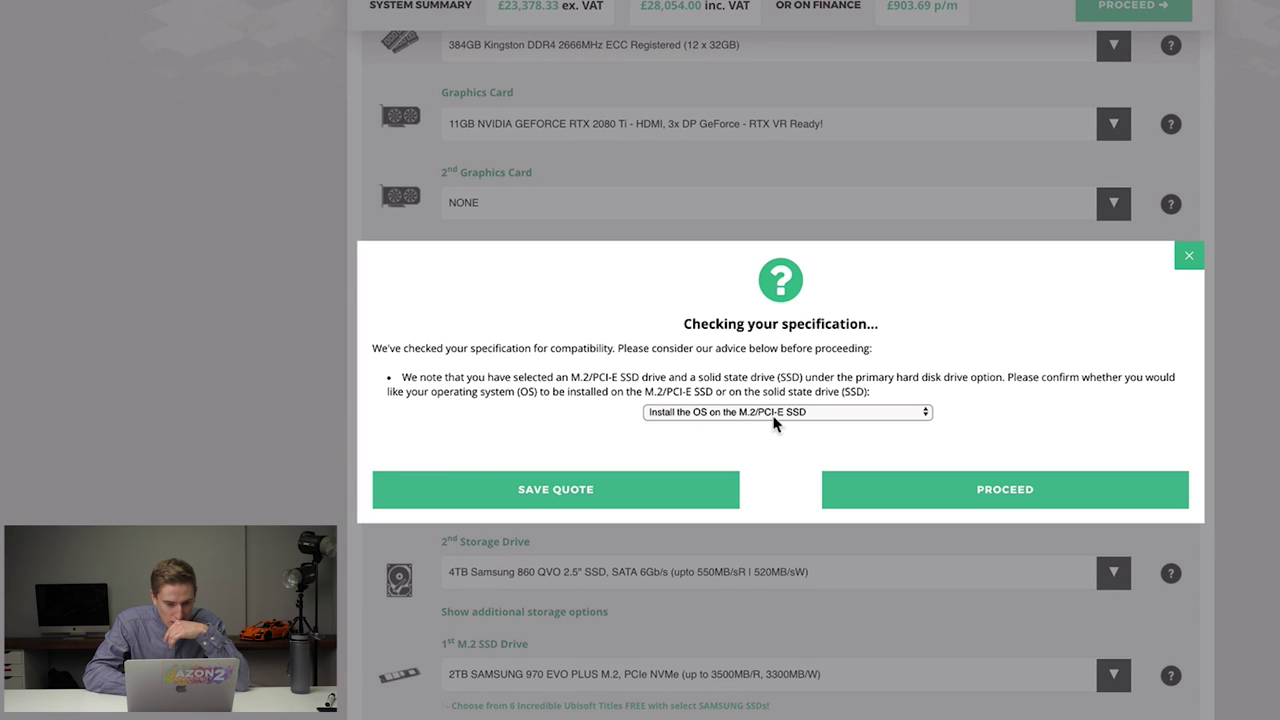
click(775, 420)
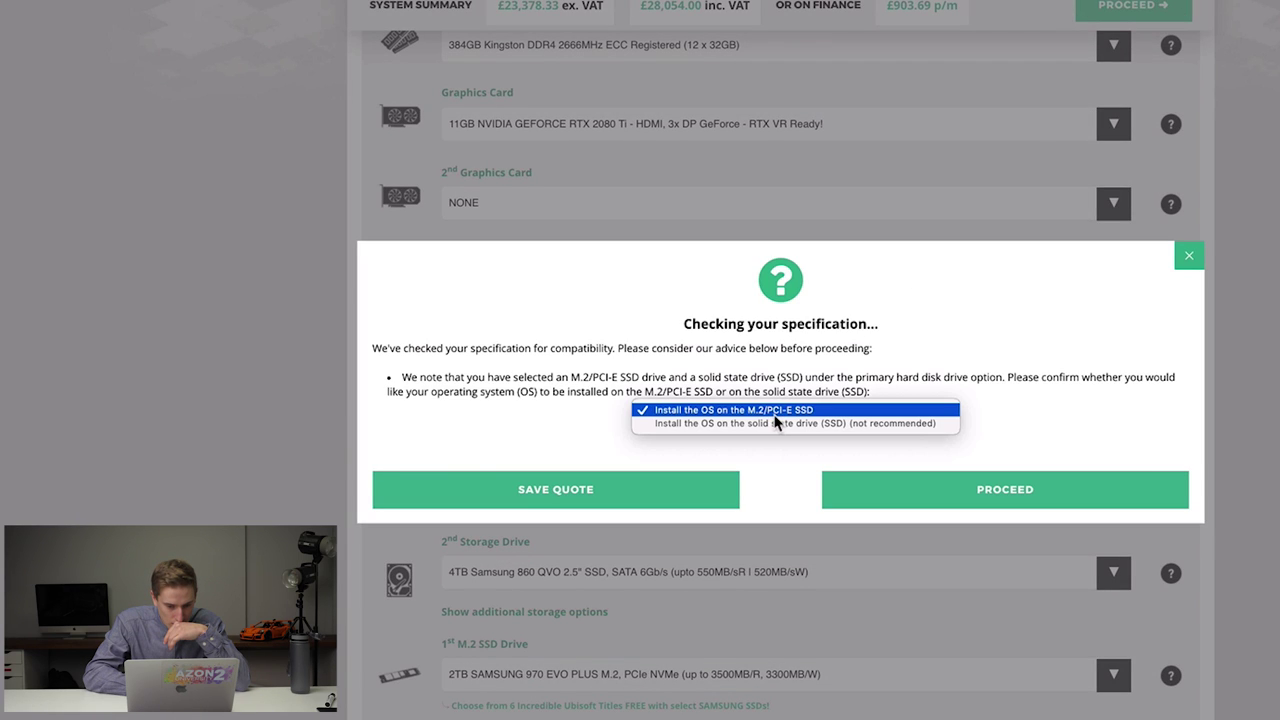
click(995, 400)
click(995, 500)
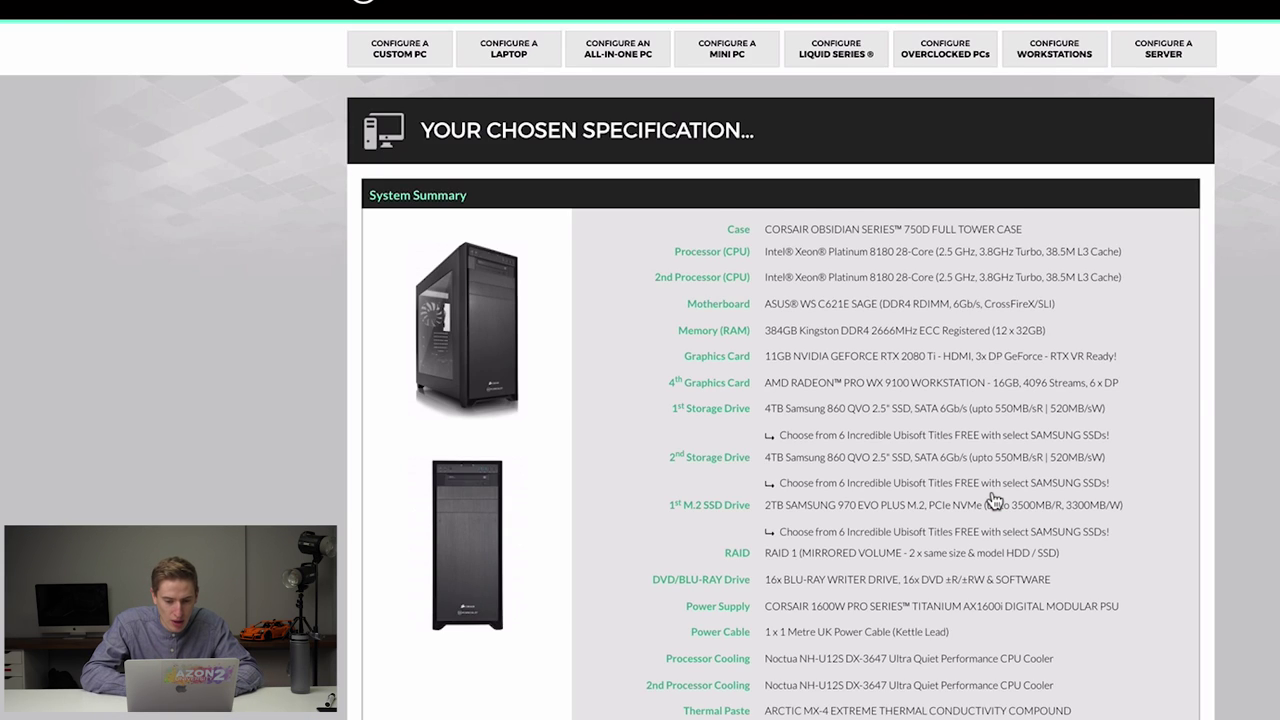
Review the chosen specification and its total including VAT, and compare it with the total in the Apple shopping bag
scroll(995, 500, down, 5)
scroll(995, 500, up, 2)
scroll(995, 500, up, 1)
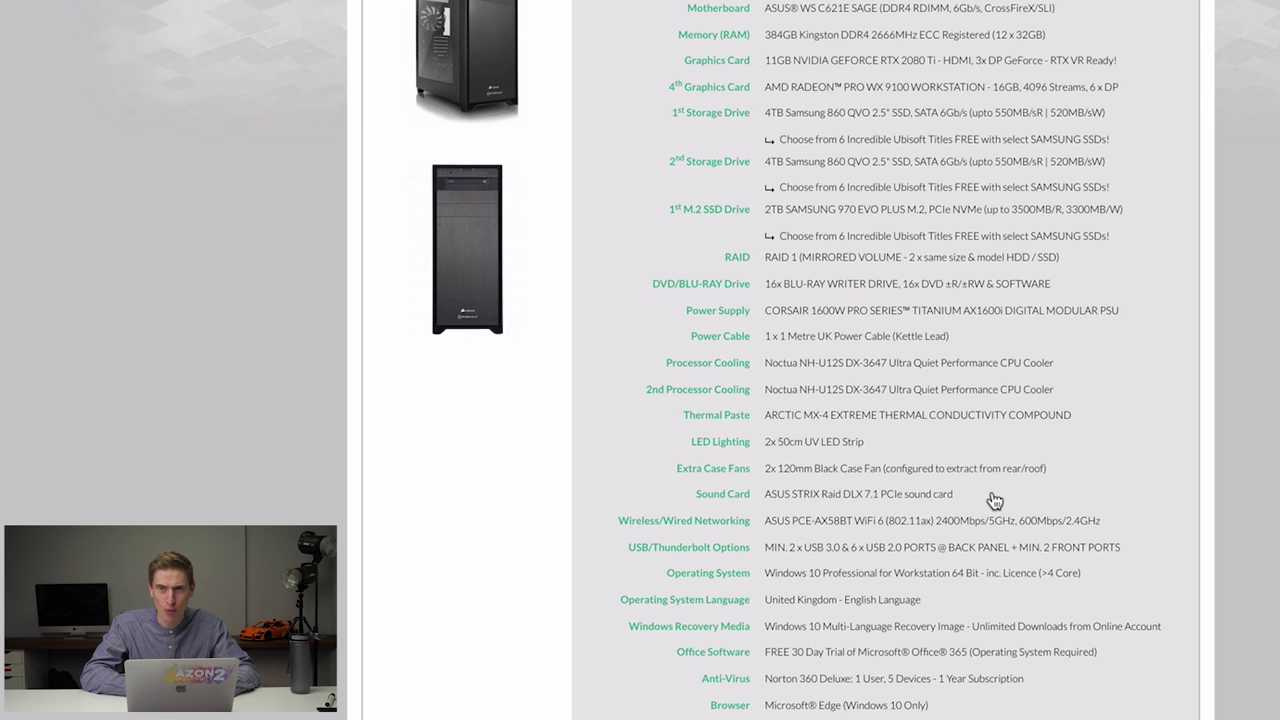
scroll(995, 500, down, 4)
scroll(995, 500, up, 8)
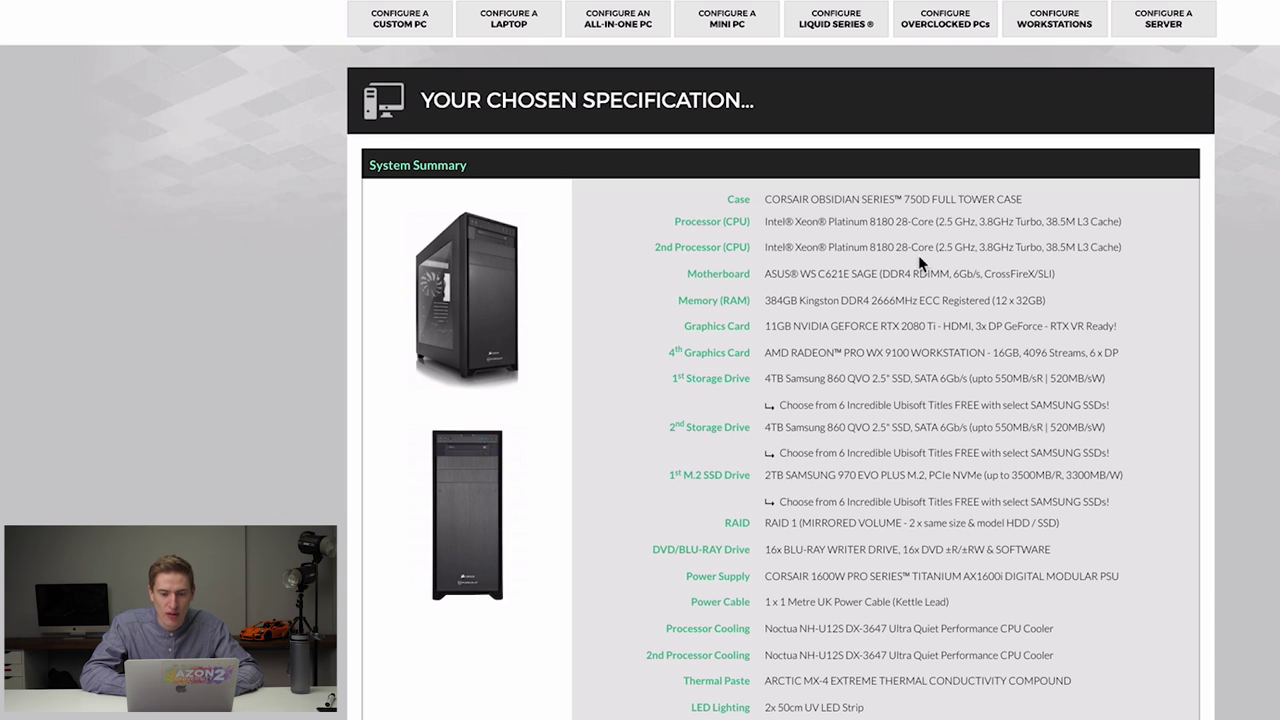
scroll(918, 262, down, 10)
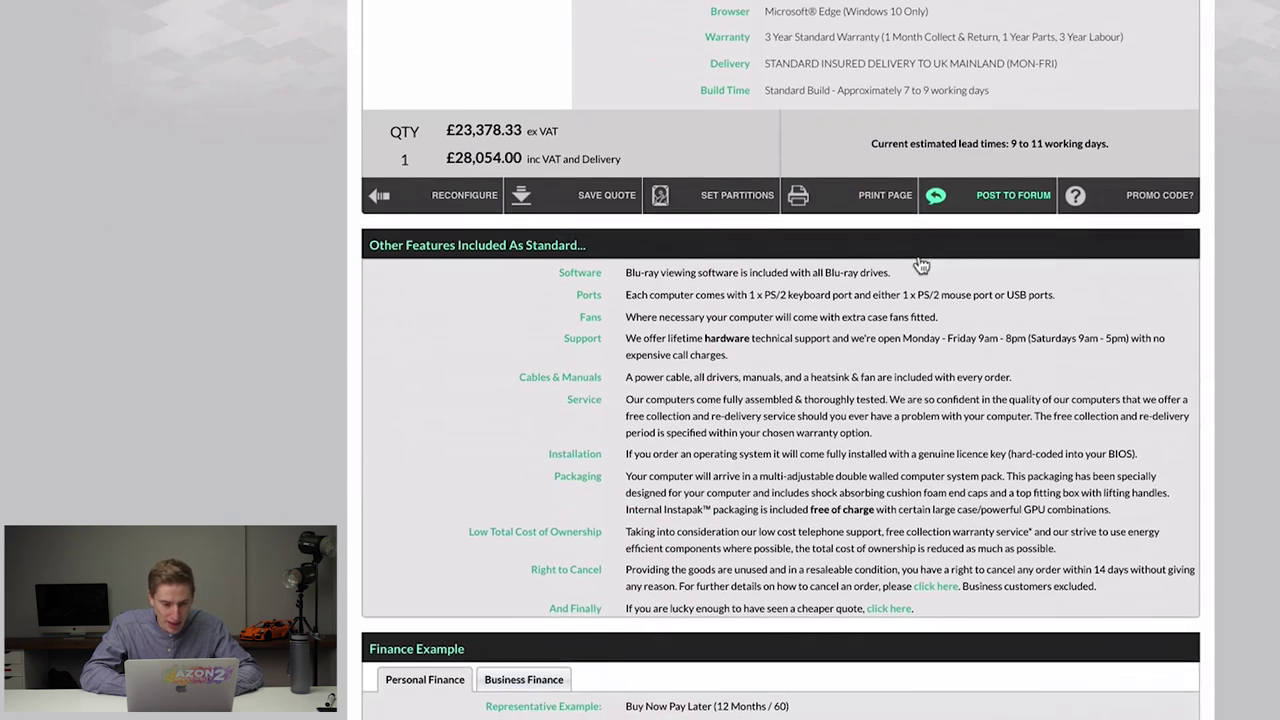
scroll(664, 257, up, 1)
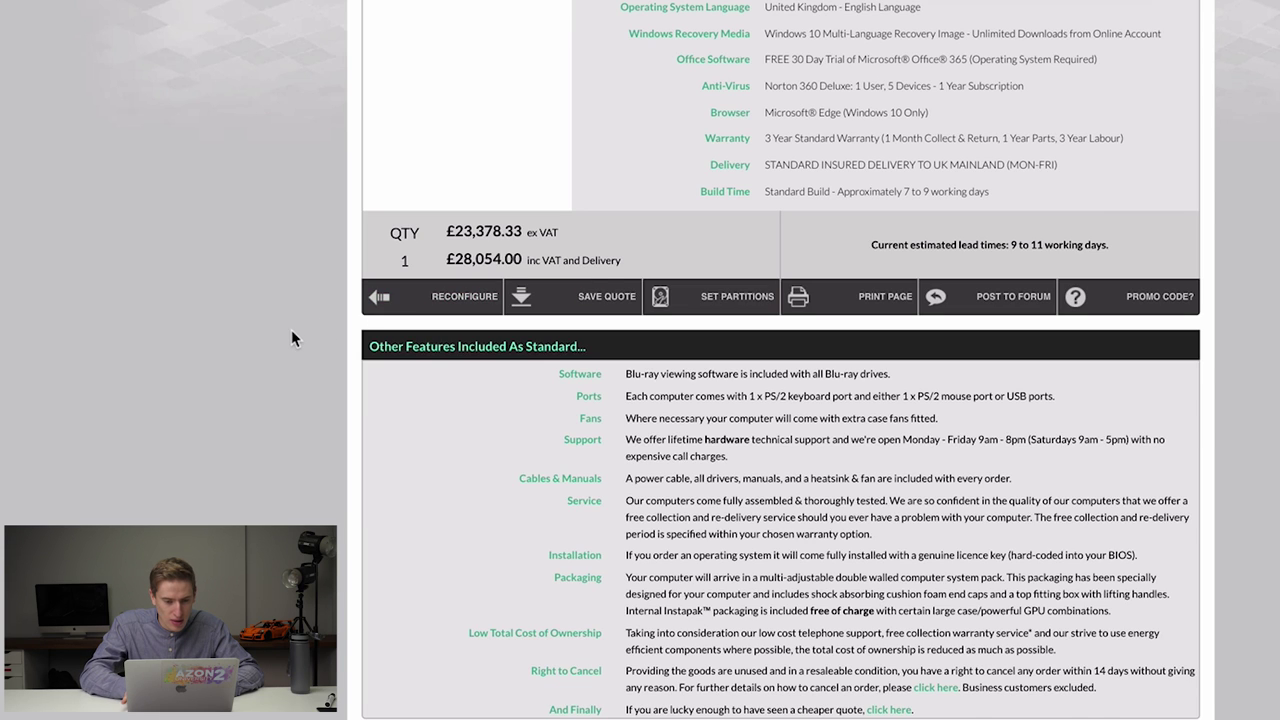
key(super+plus)
key(super+plus)
key(super+plus)
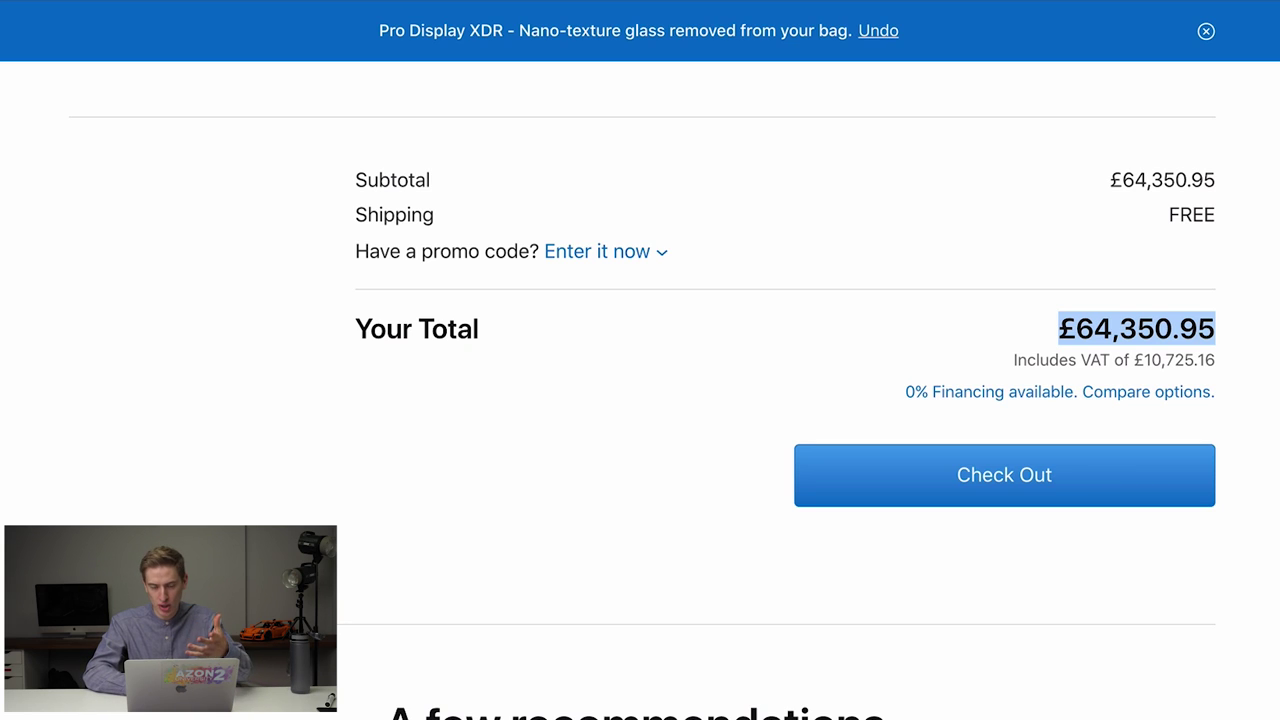
Open Amazon.co.uk in a new browser tab and search for "logitech mouse"
key(super+t)
text(am)
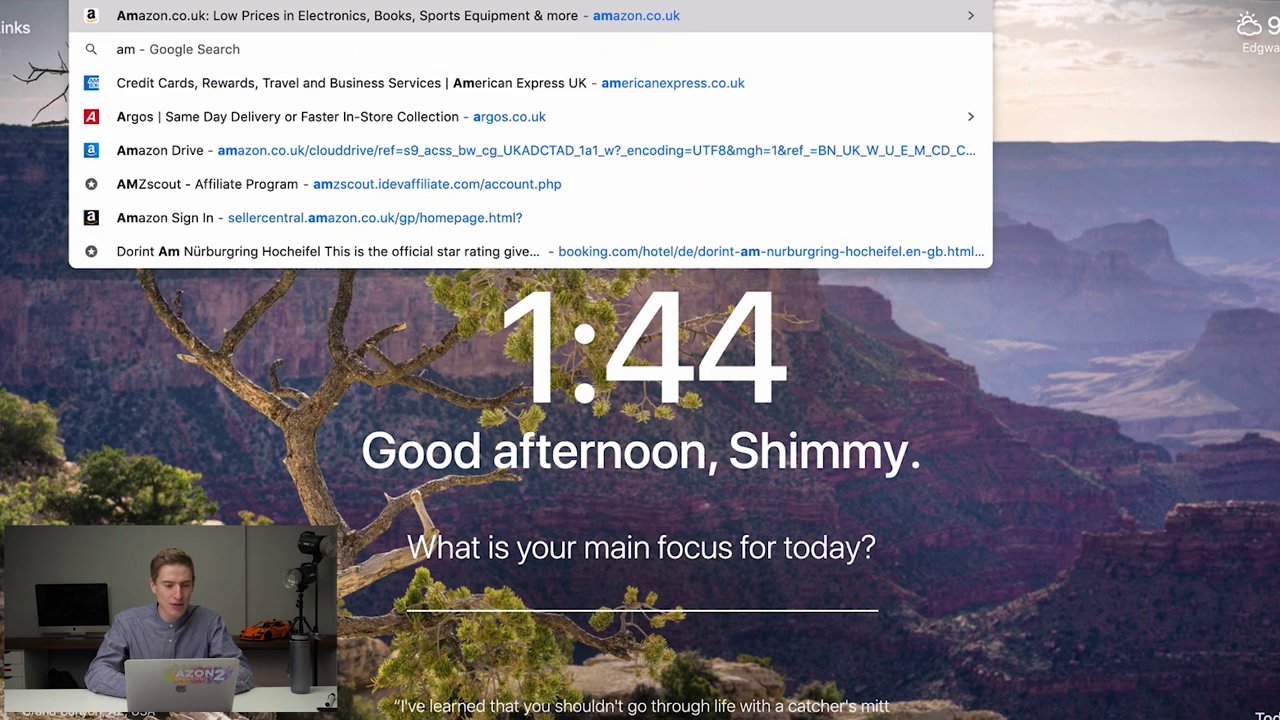
key(Return)
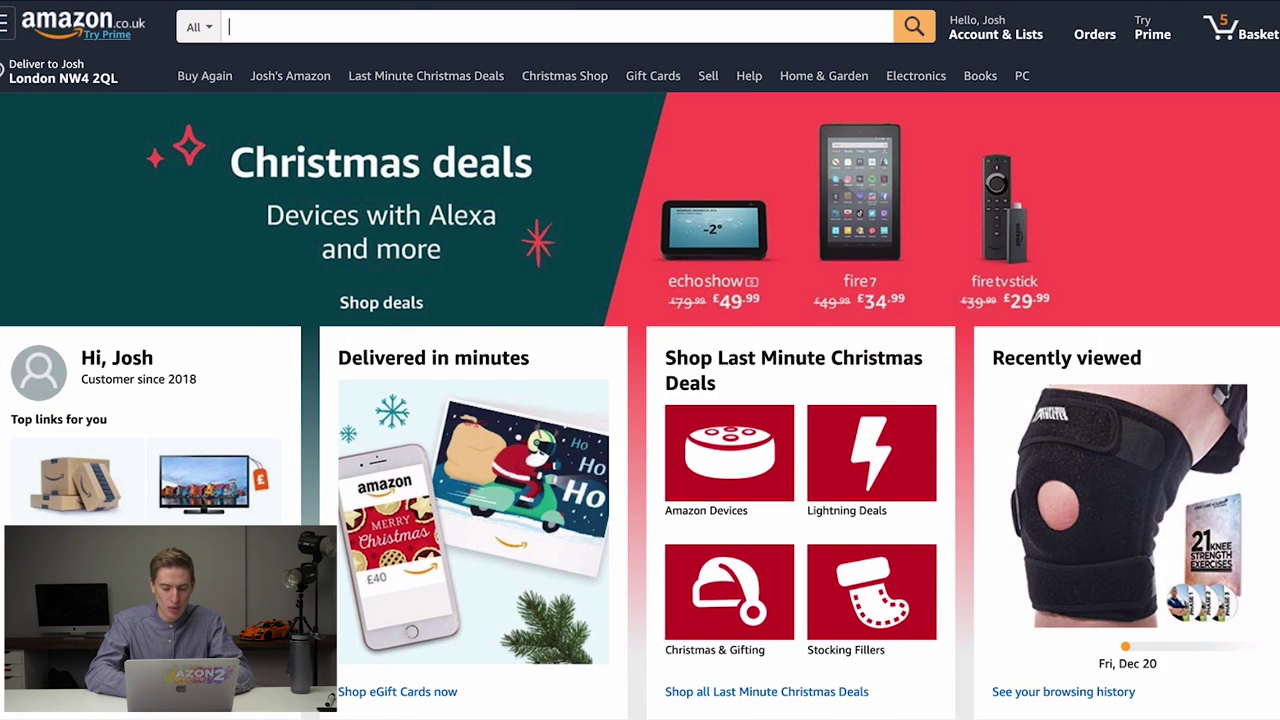
text(logitech)
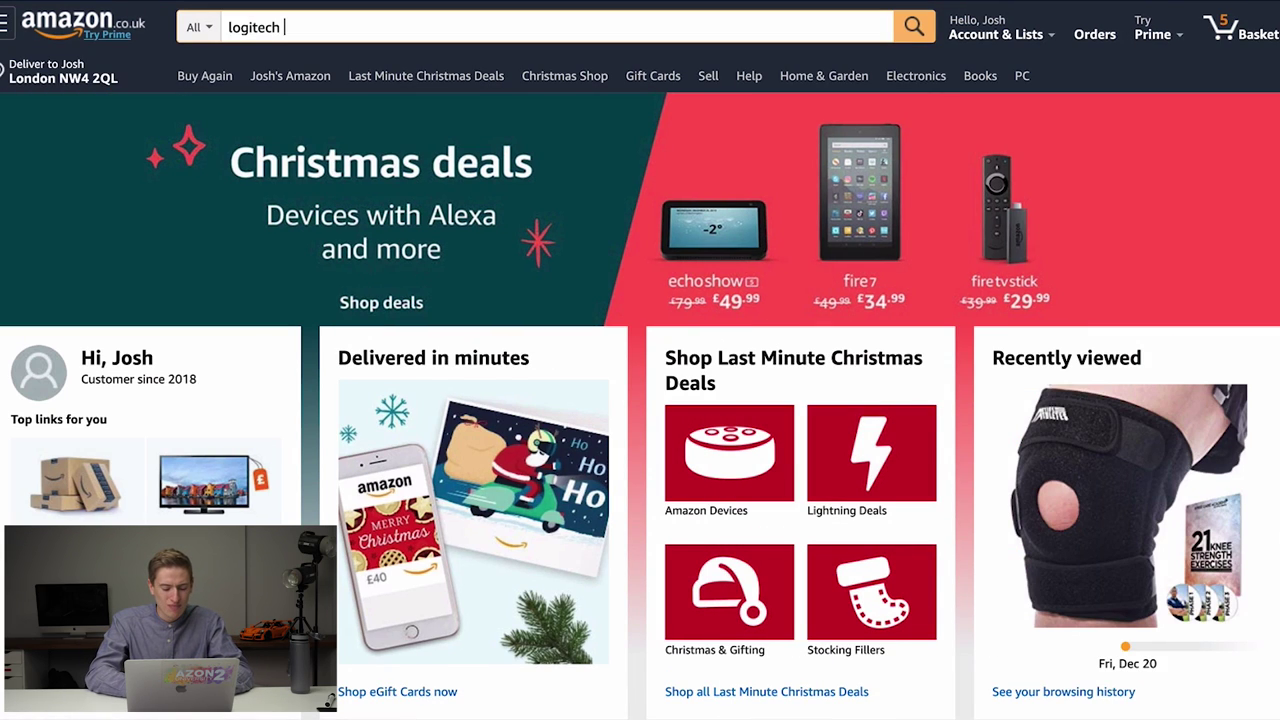
text( mouse)
key(Return)
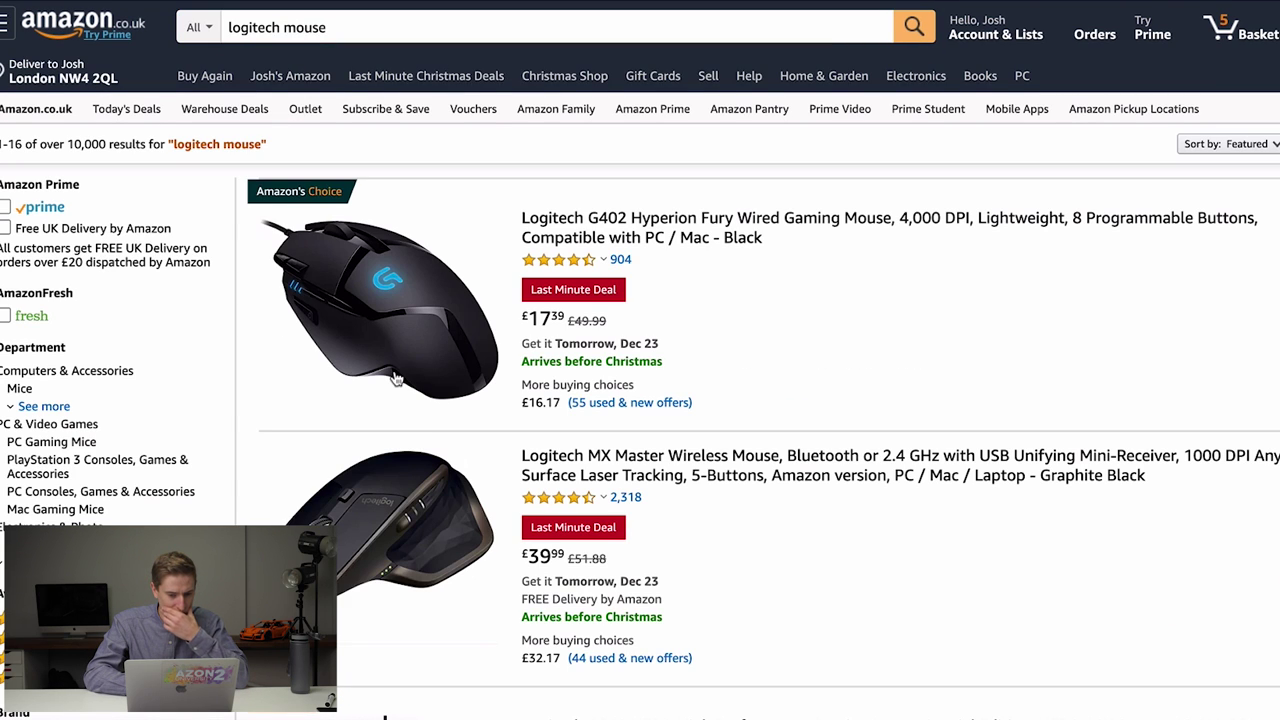
Open the Logitech MX Master Wireless Mouse in Graphite Black from the results in a new tab
scroll(435, 441, down, 4)
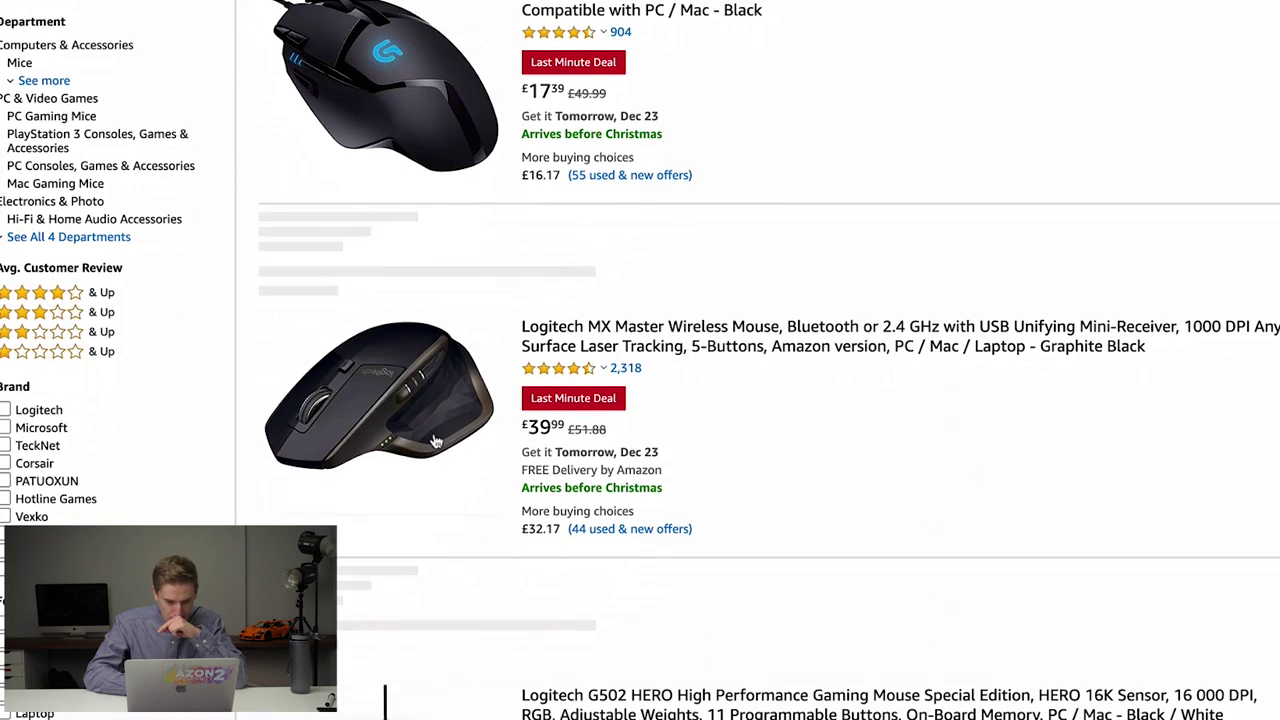
scroll(435, 441, up, 5)
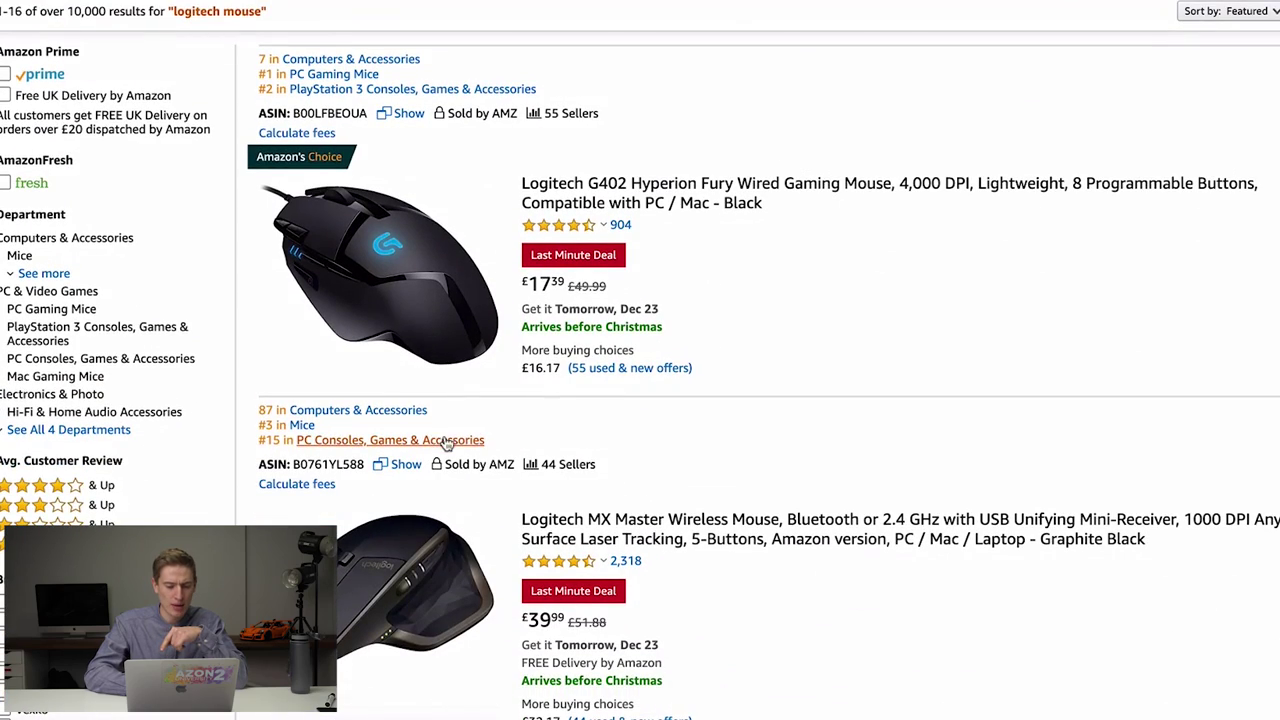
triple_click(558, 540)
right_click(558, 542)
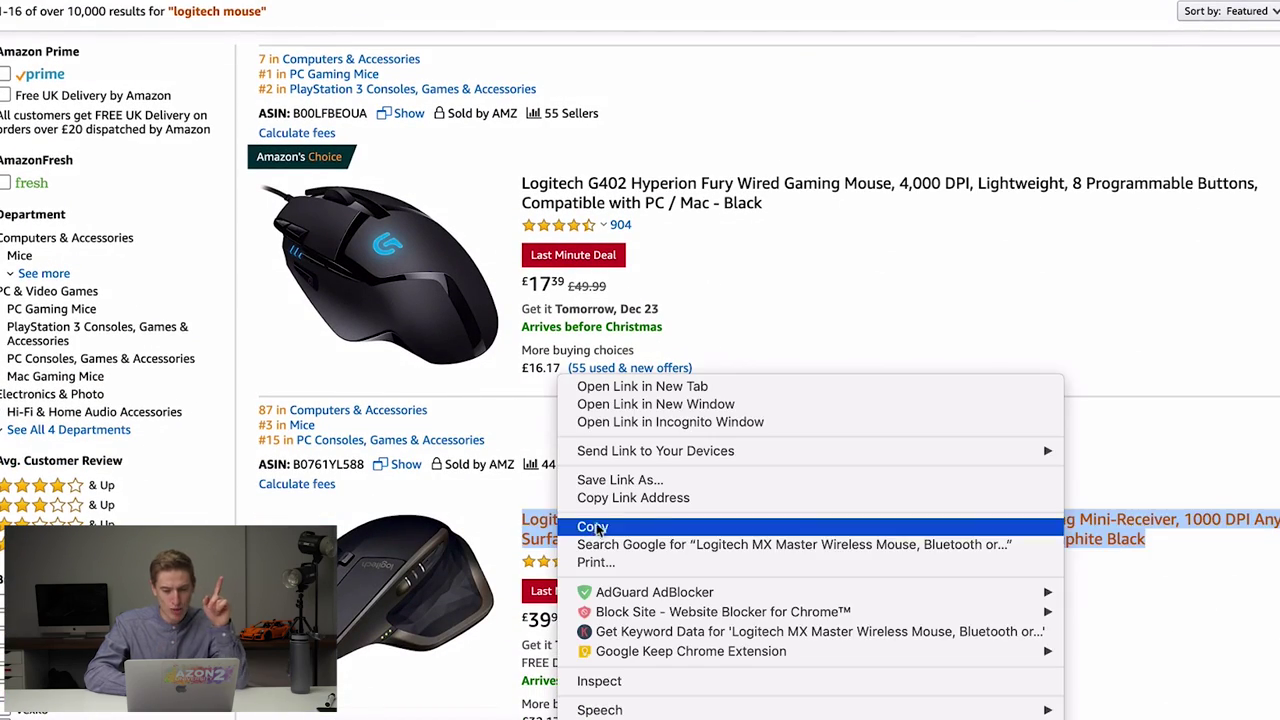
click(641, 386)
Change the Amazon search from the mouse to a Logitech keyboard and run it
scroll(600, 300, up, 2)
click(366, 21)
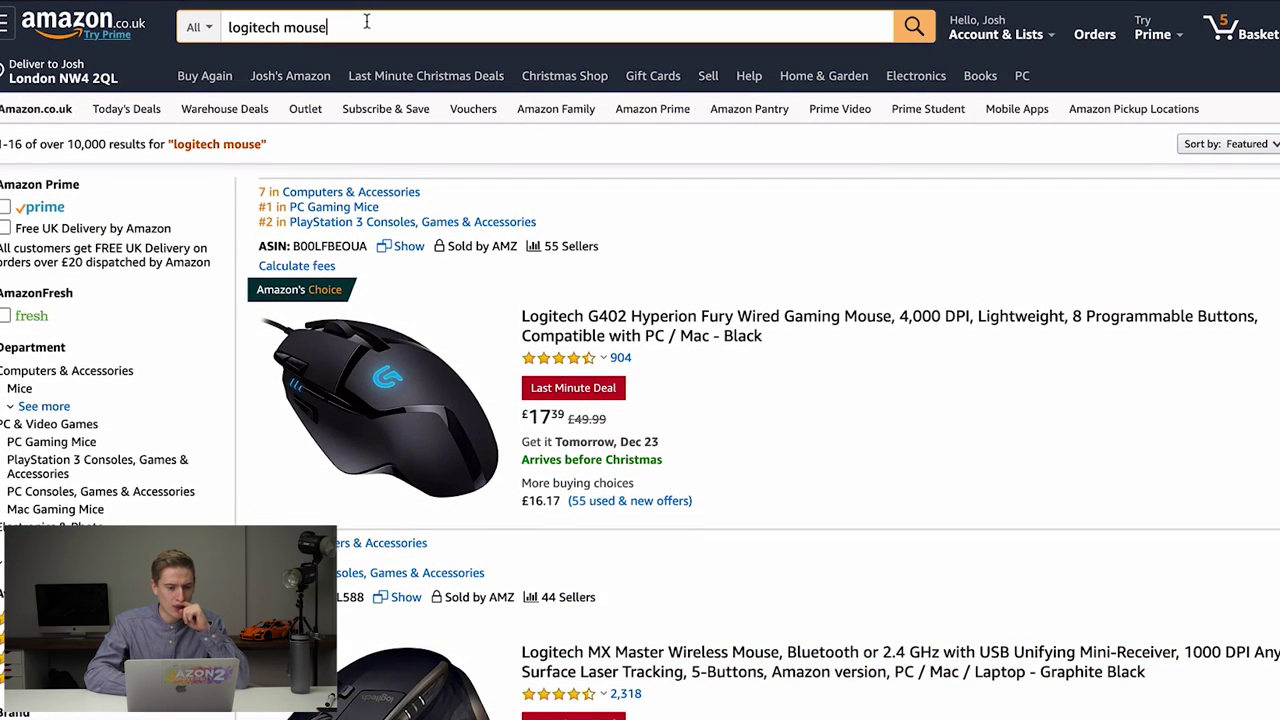
key(BackSpace)
key(BackSpace)
key(BackSpace)
key(BackSpace)
key(BackSpace)
text(keyboard)
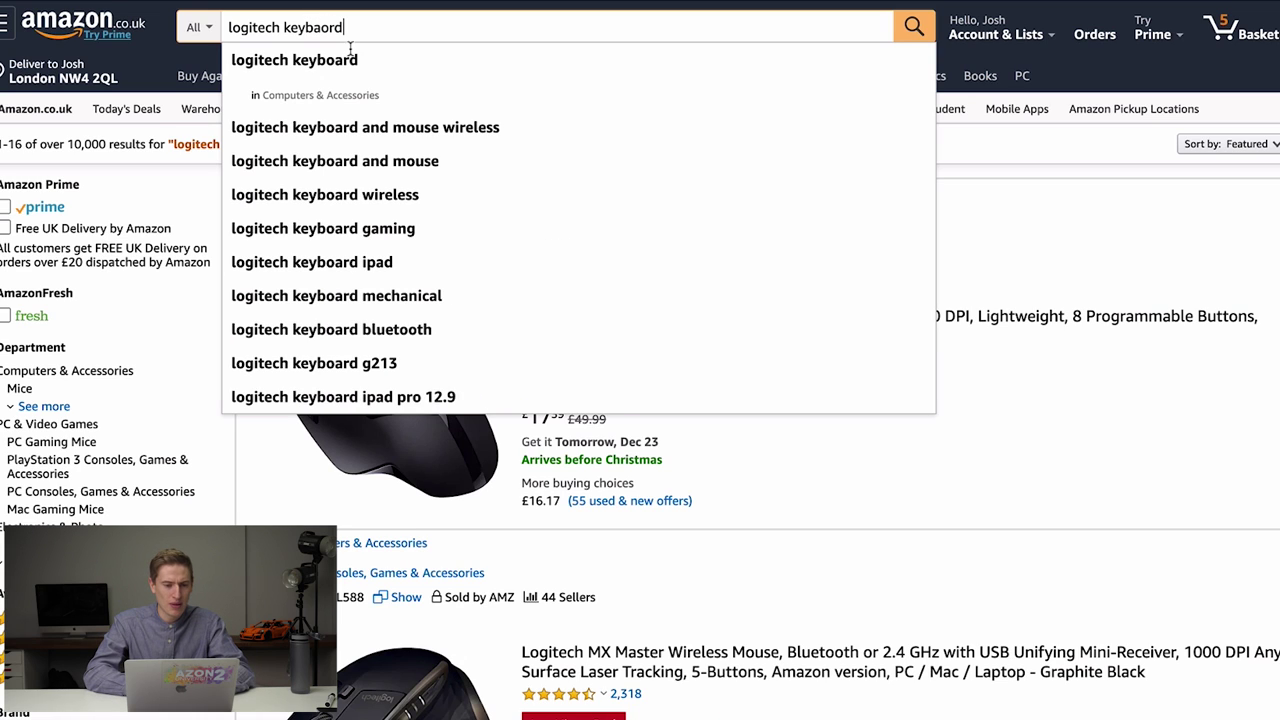
key(Return)
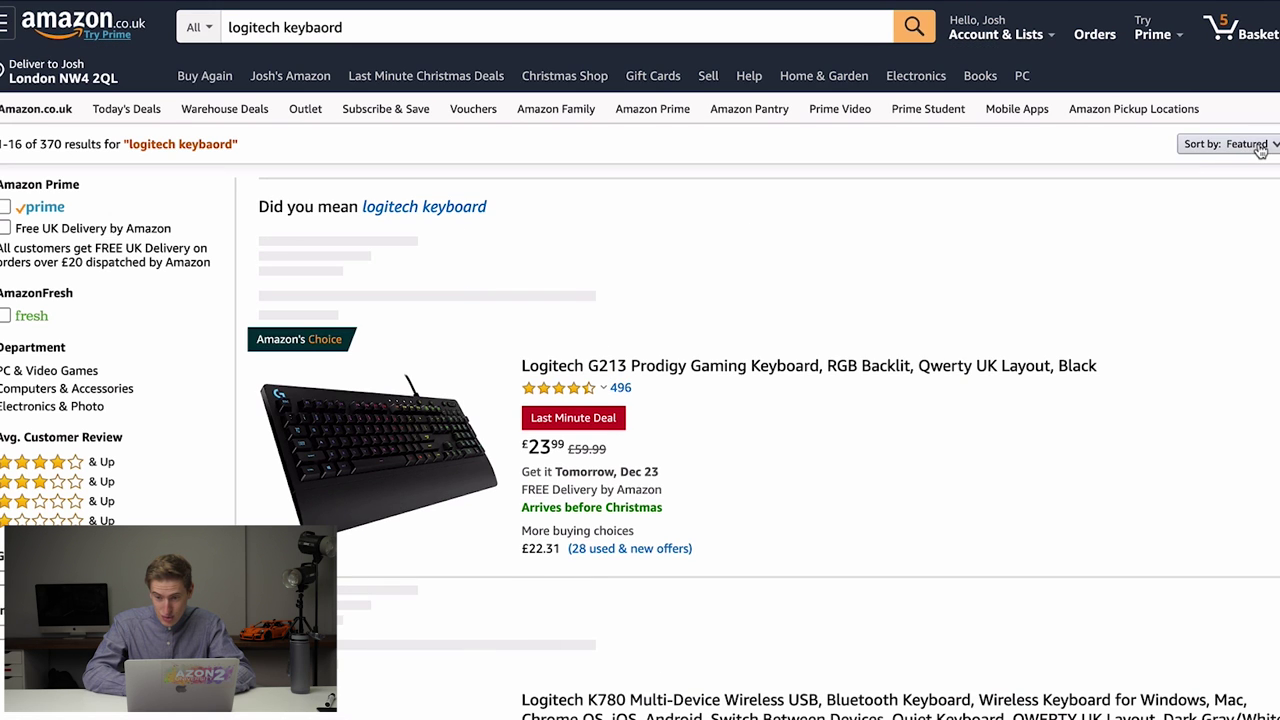
Open the Logitech G910 Orion Spectrum mechanical gaming keyboard from the results in a new tab
scroll(813, 305, down, 7)
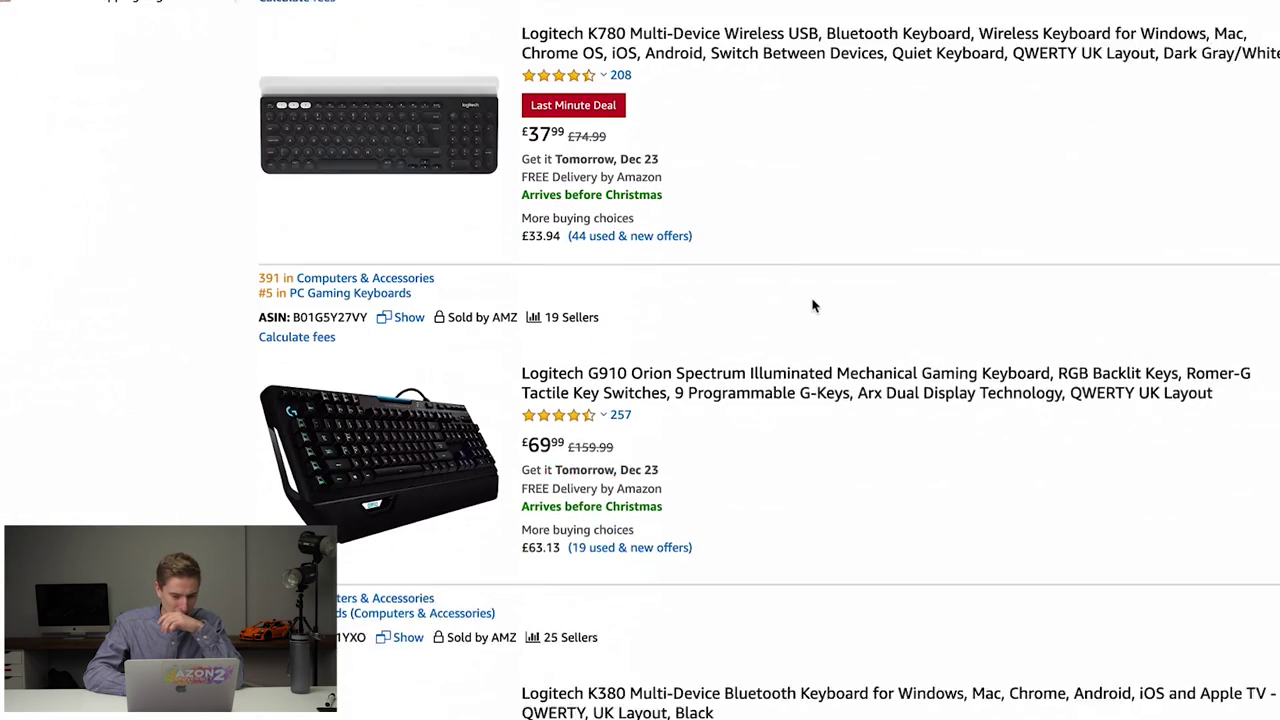
scroll(813, 305, down, 4)
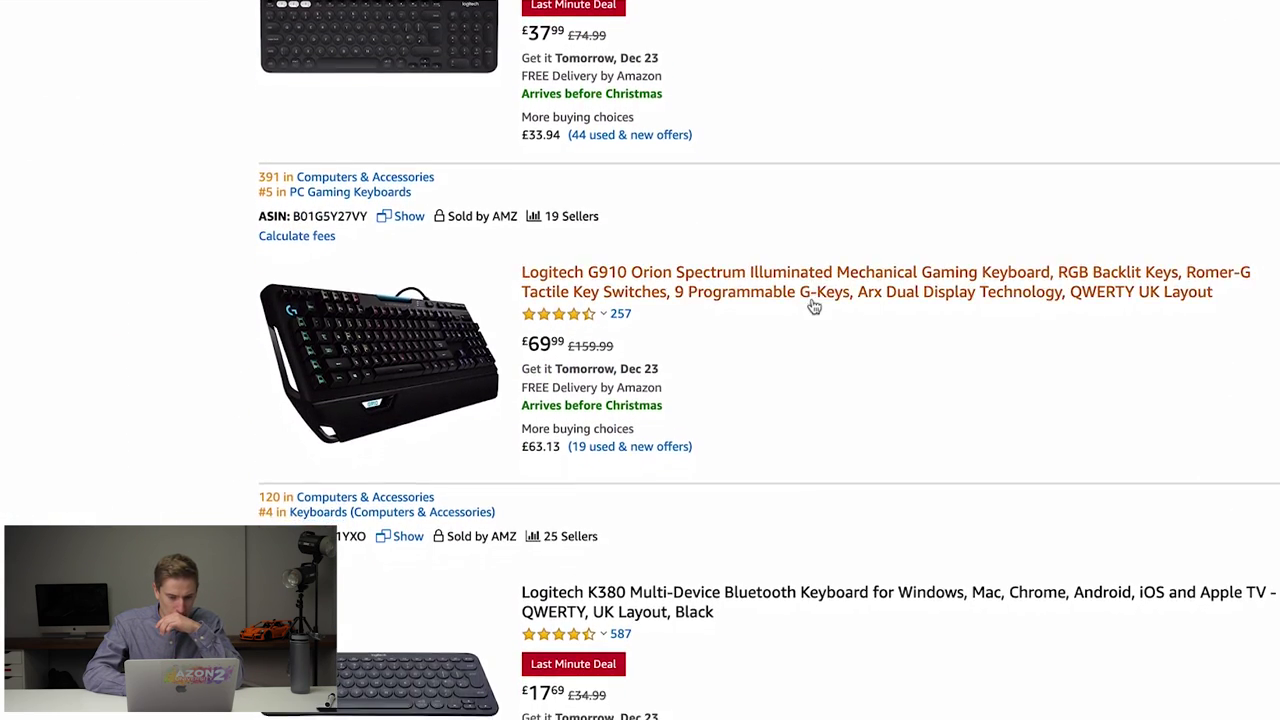
scroll(813, 305, down, 4)
scroll(797, 320, up, 5)
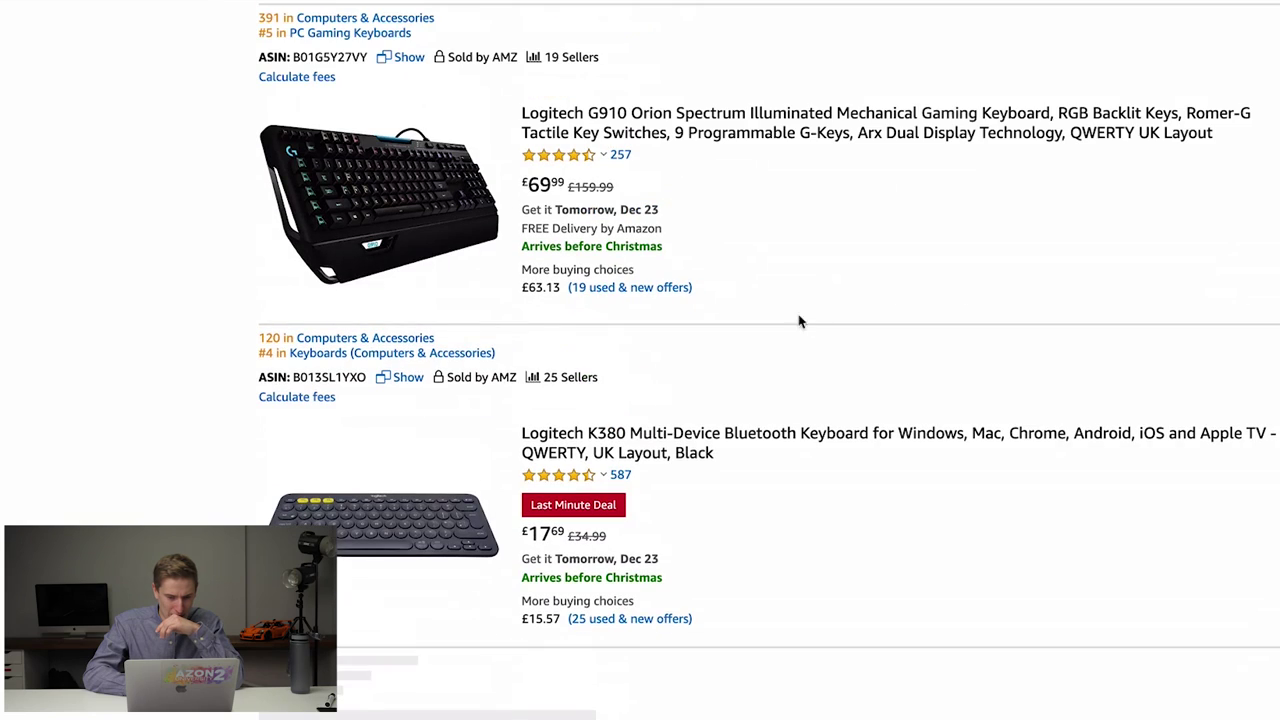
right_click(700, 132)
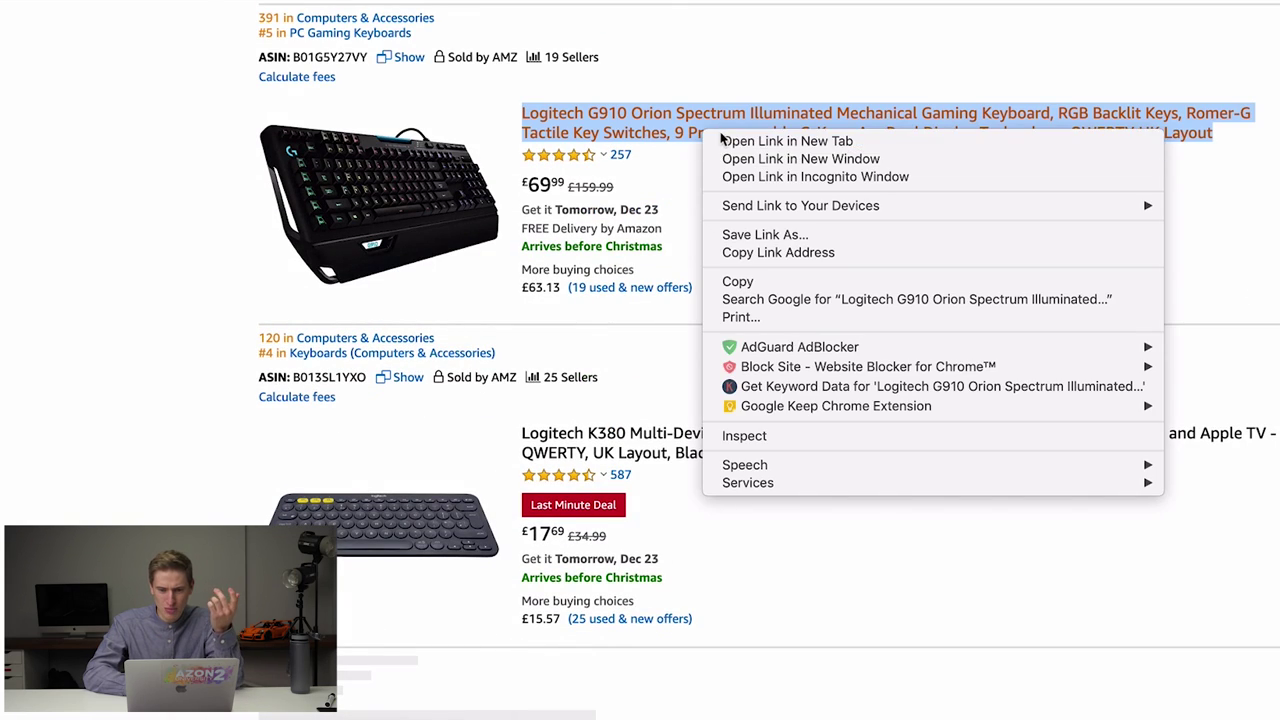
click(718, 138)
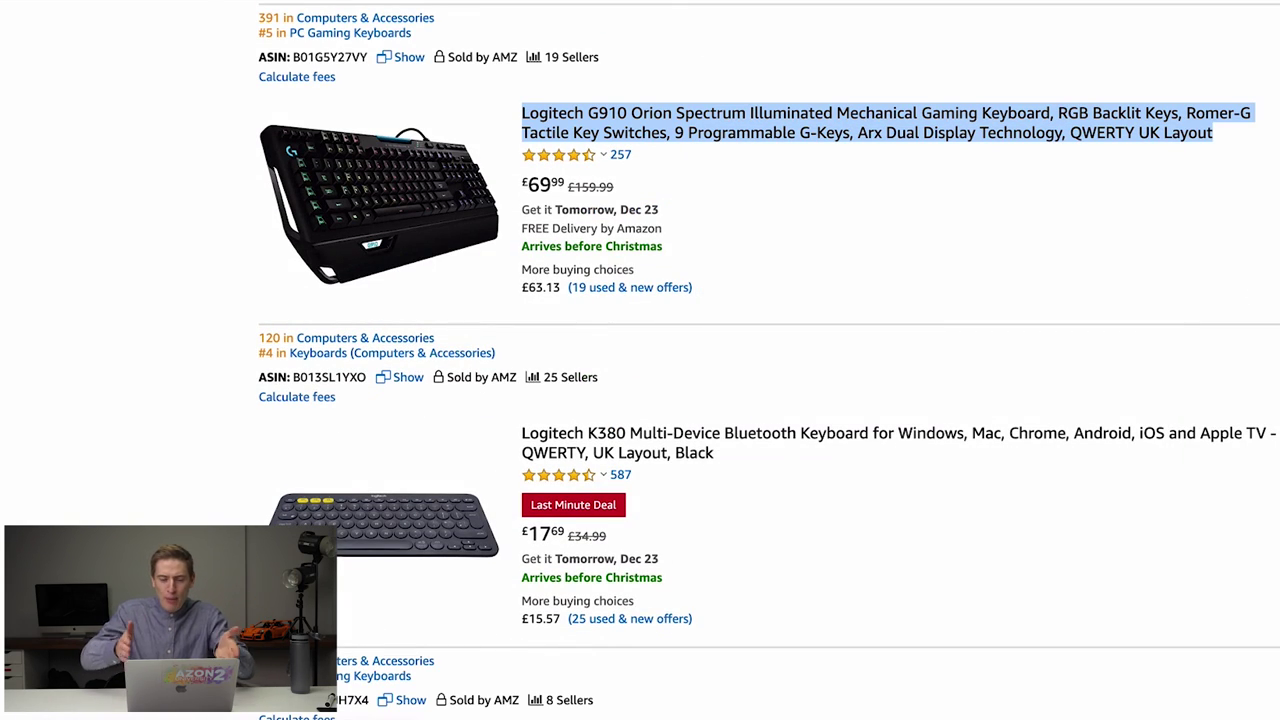
Replace the Logitech keyboard search on Amazon with "monitor" and run it
scroll(640, 360, up, 15)
drag(345, 27, 253, 5)
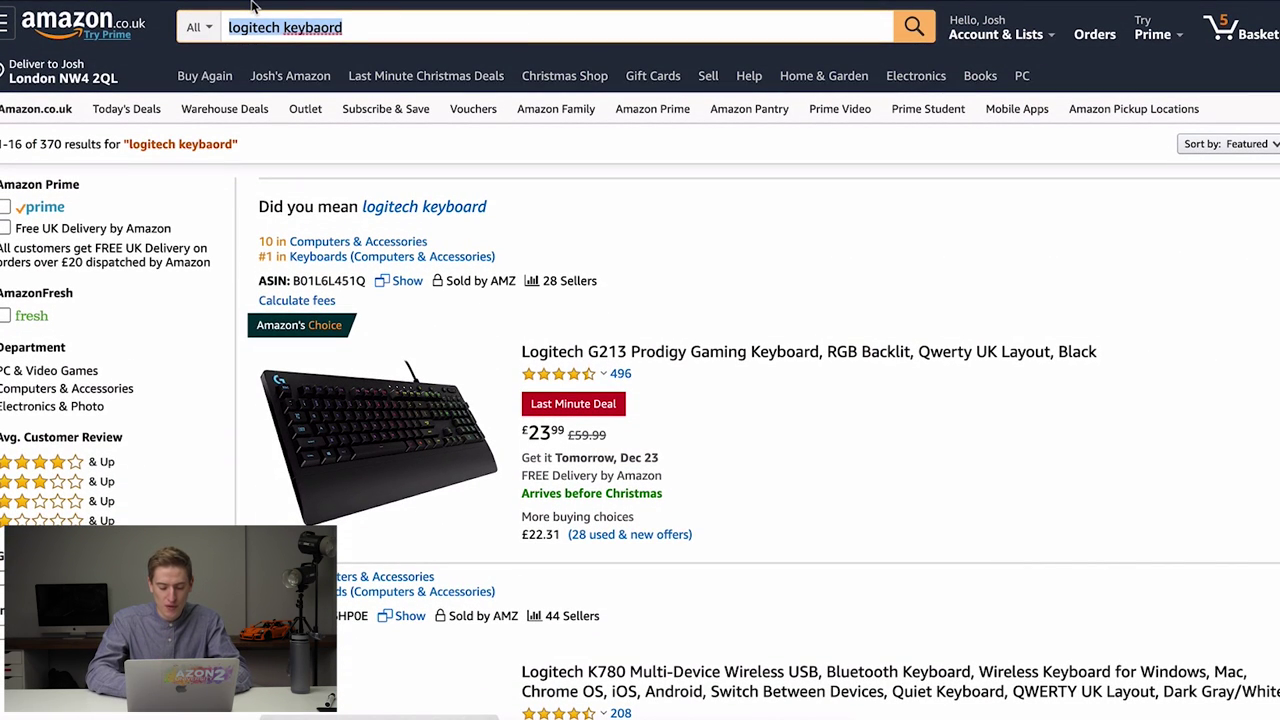
key(BackSpace)
text(p)
key(BackSpace)
text(monitor)
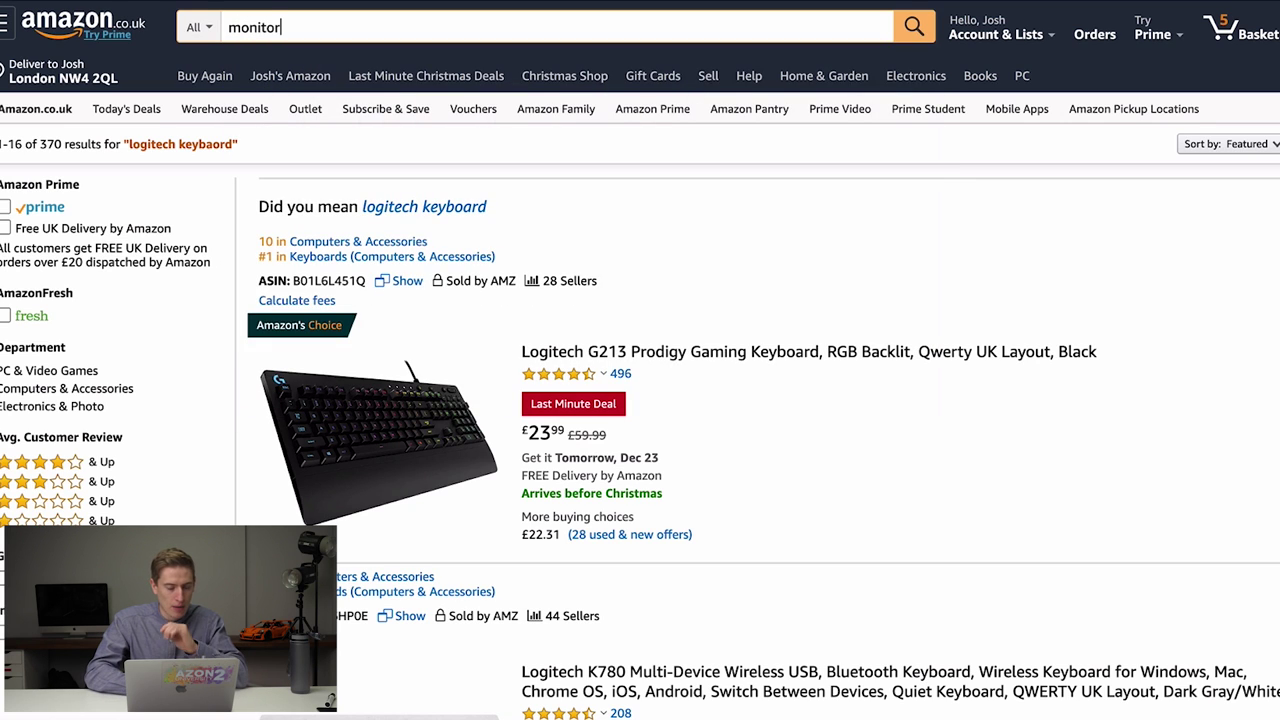
key(Return)
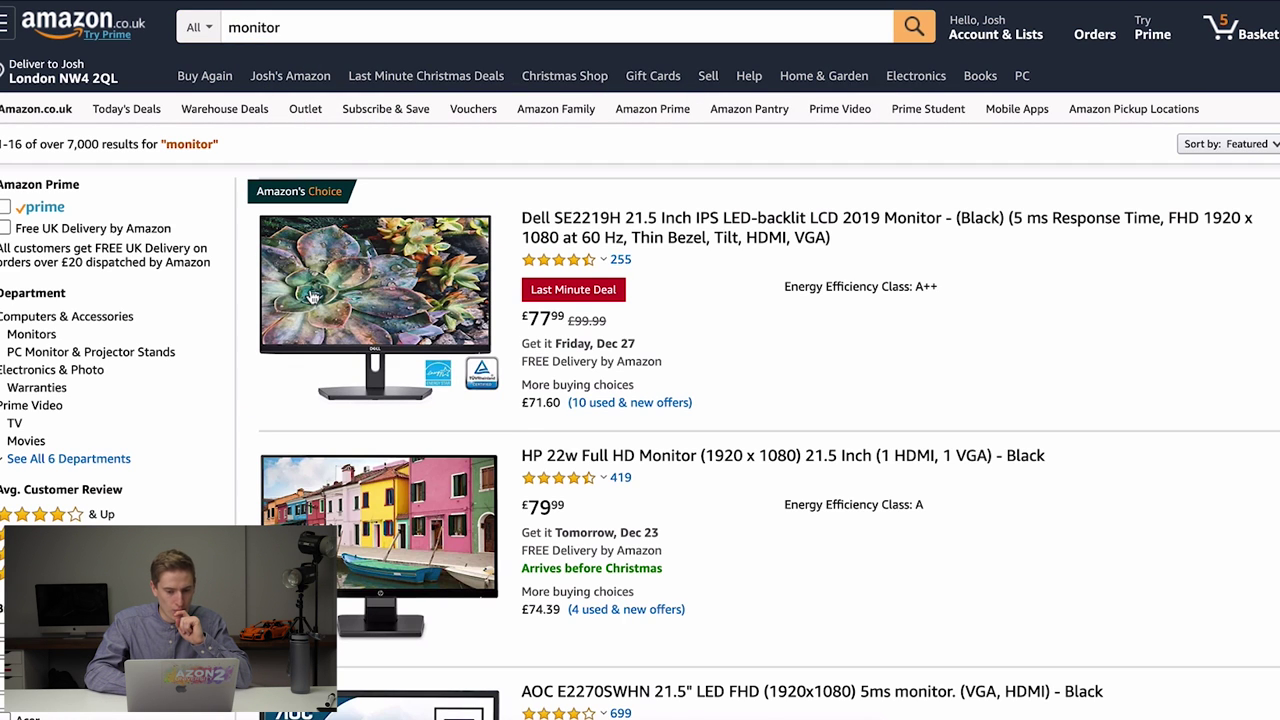
Browse the monitor results briefly, and refine the search to "4k monitor"
scroll(312, 297, down, 8)
scroll(240, 120, up, 10)
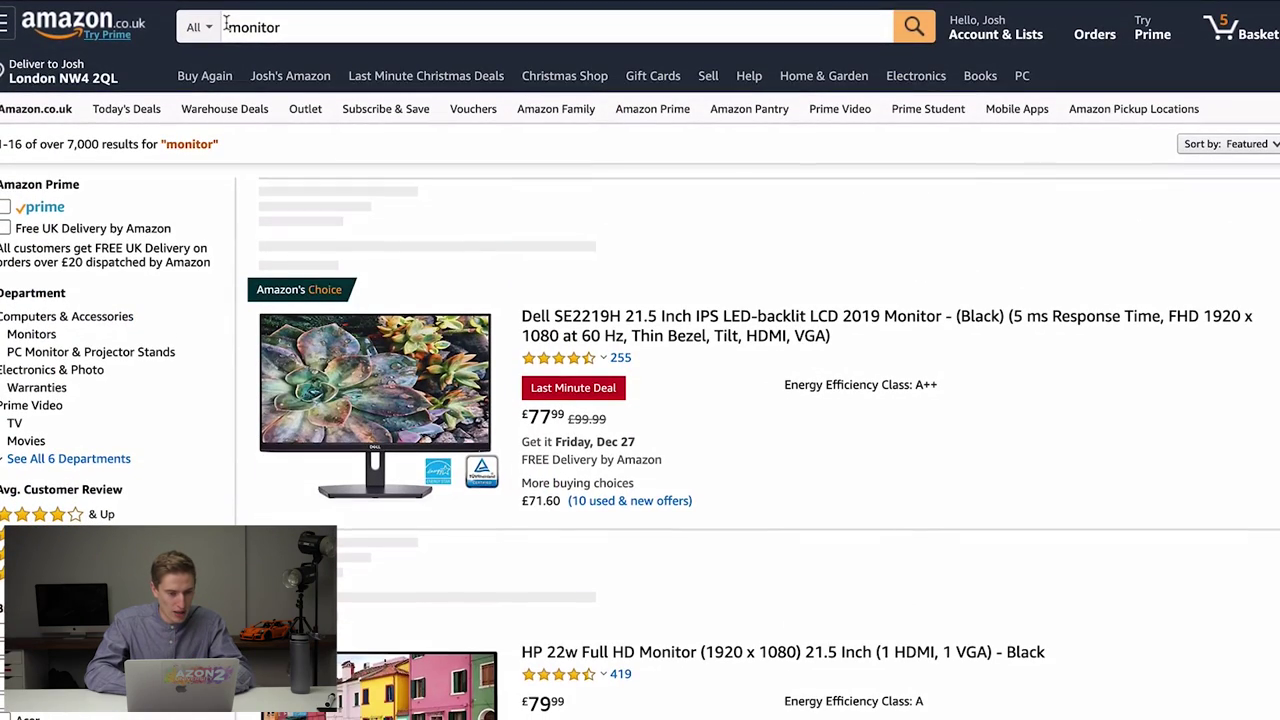
click(226, 27)
text(4k)
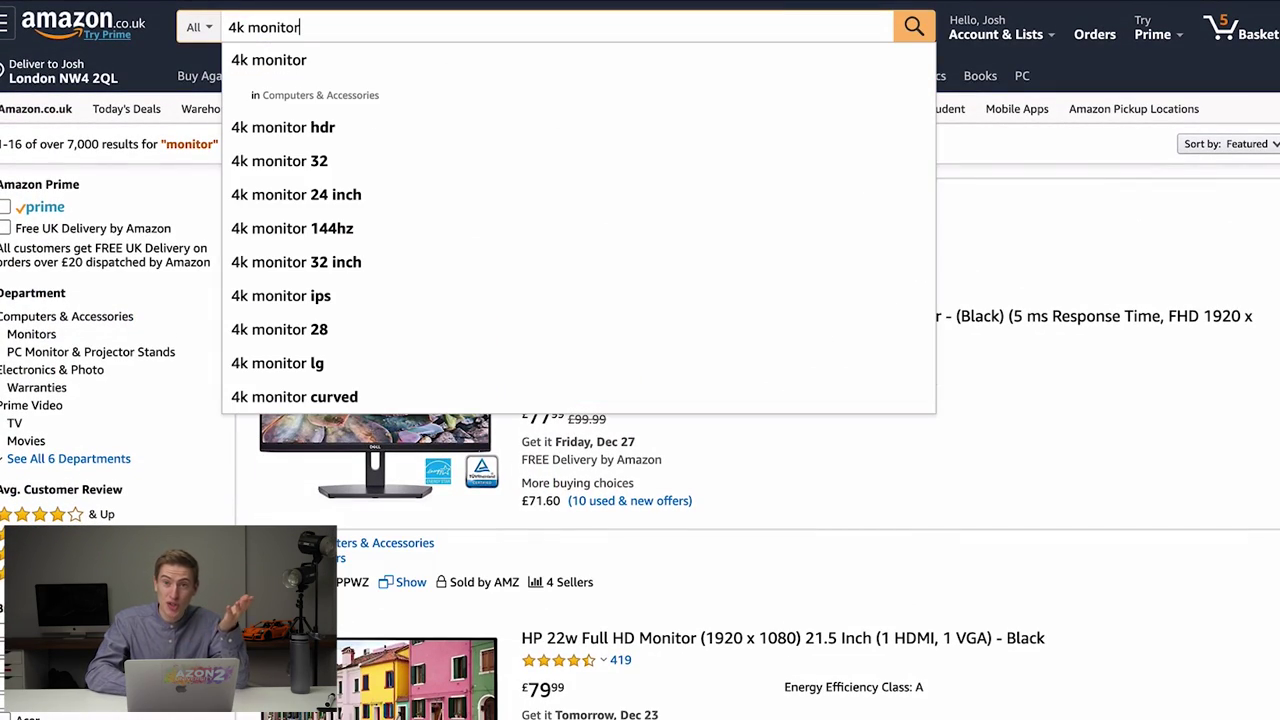
key(Return)
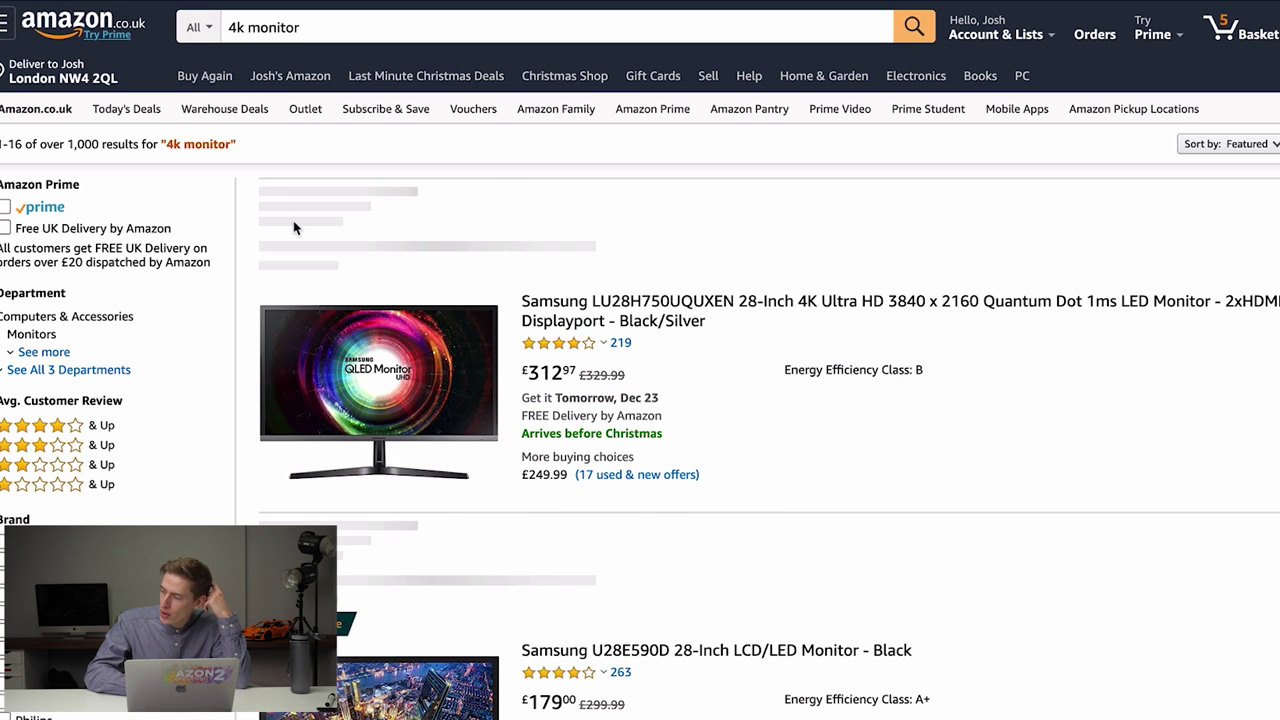
Look through the 4K monitors, and narrow the search to "4k wide monitor"
scroll(294, 228, down, 7)
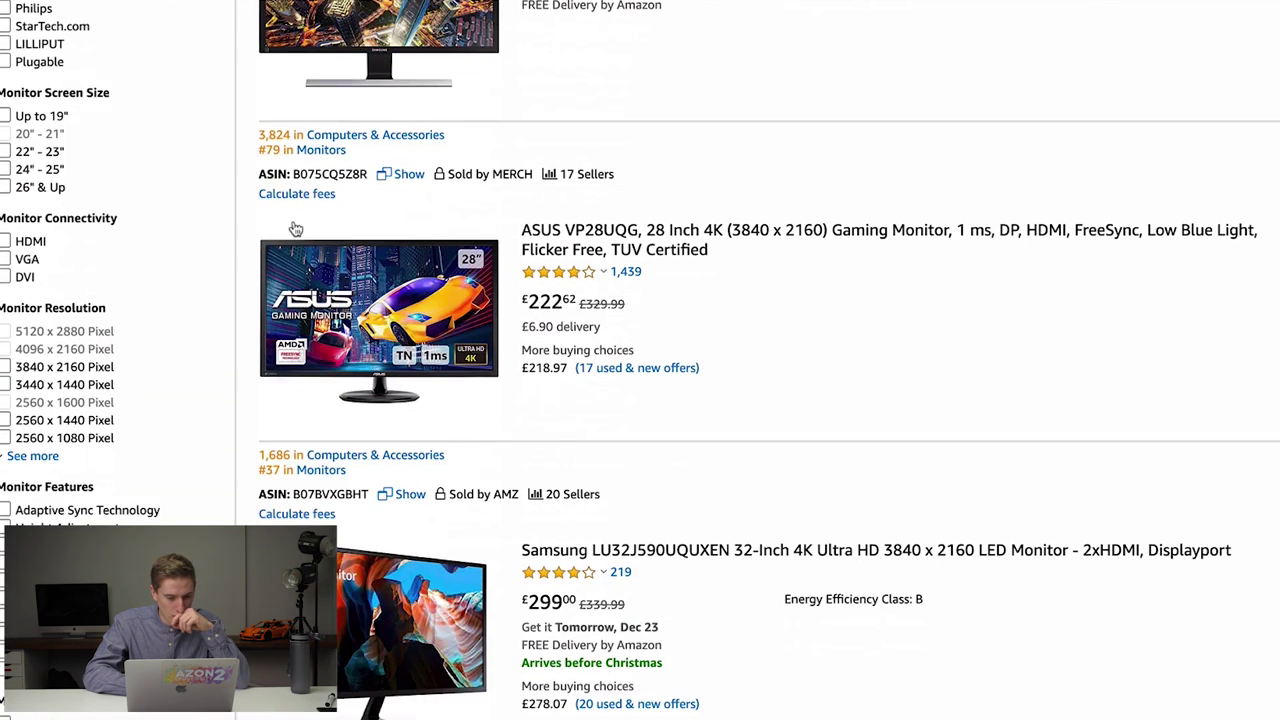
scroll(295, 229, up, 7)
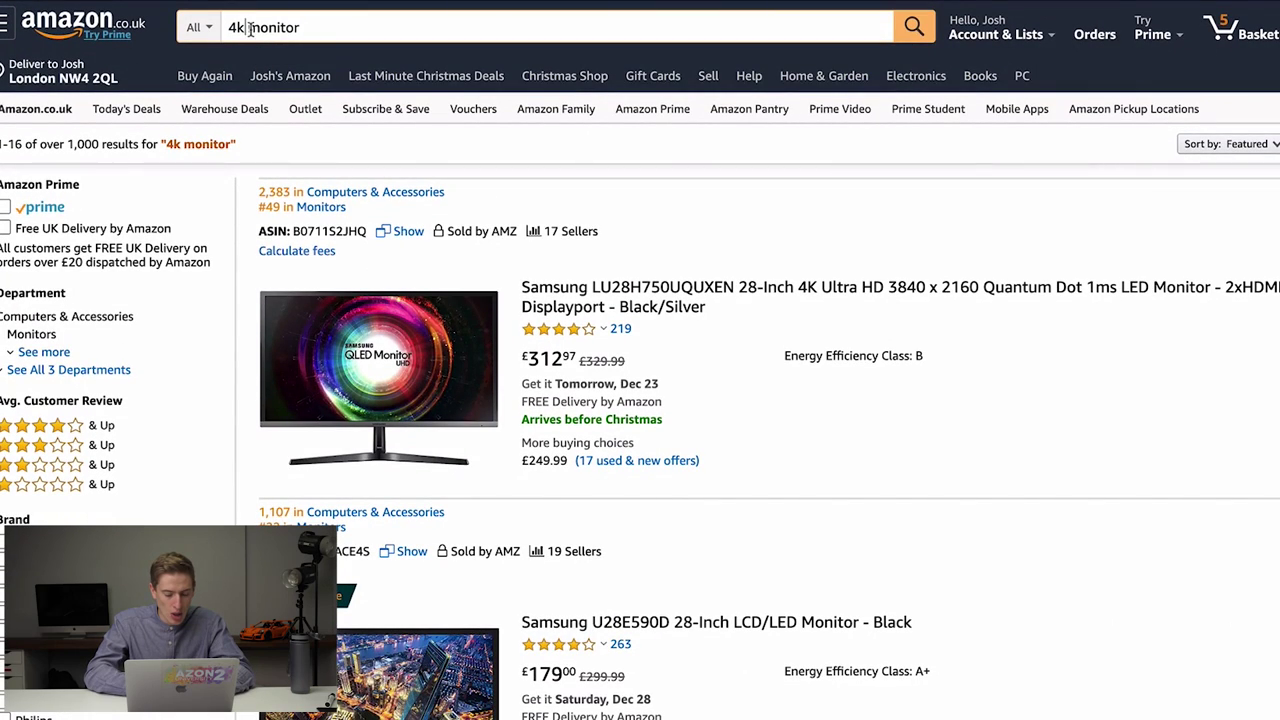
click(250, 28)
text(wide)
key(Return)
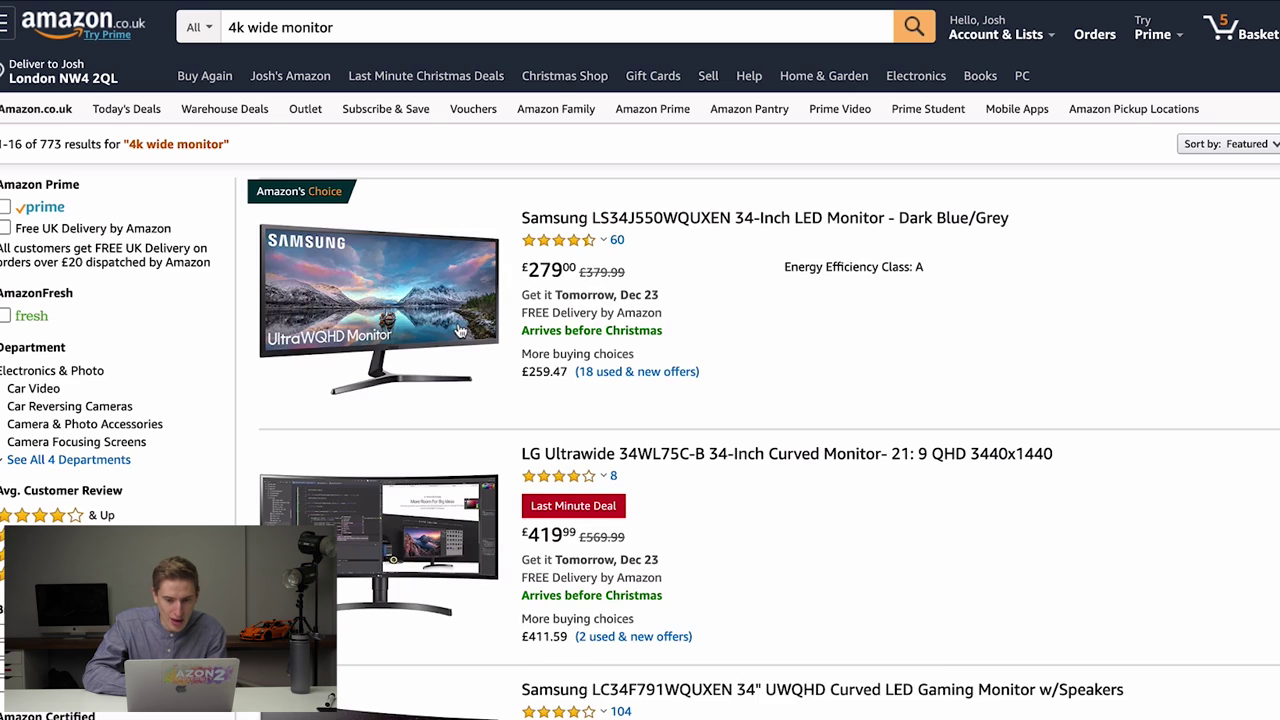
Open the Samsung LC43J890DKUXEN 43.3-inch monitor from the results in a new tab, and browse the other ultrawide monitors
scroll(459, 331, down, 2)
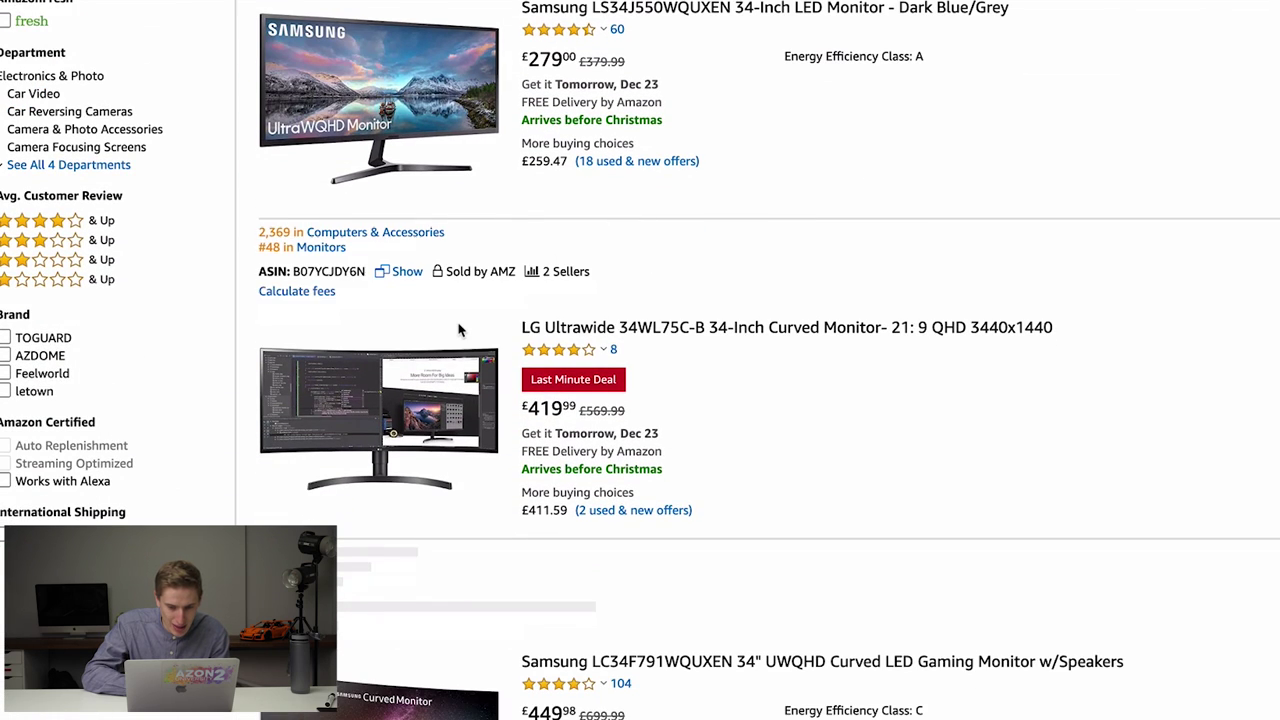
scroll(595, 357, down, 5)
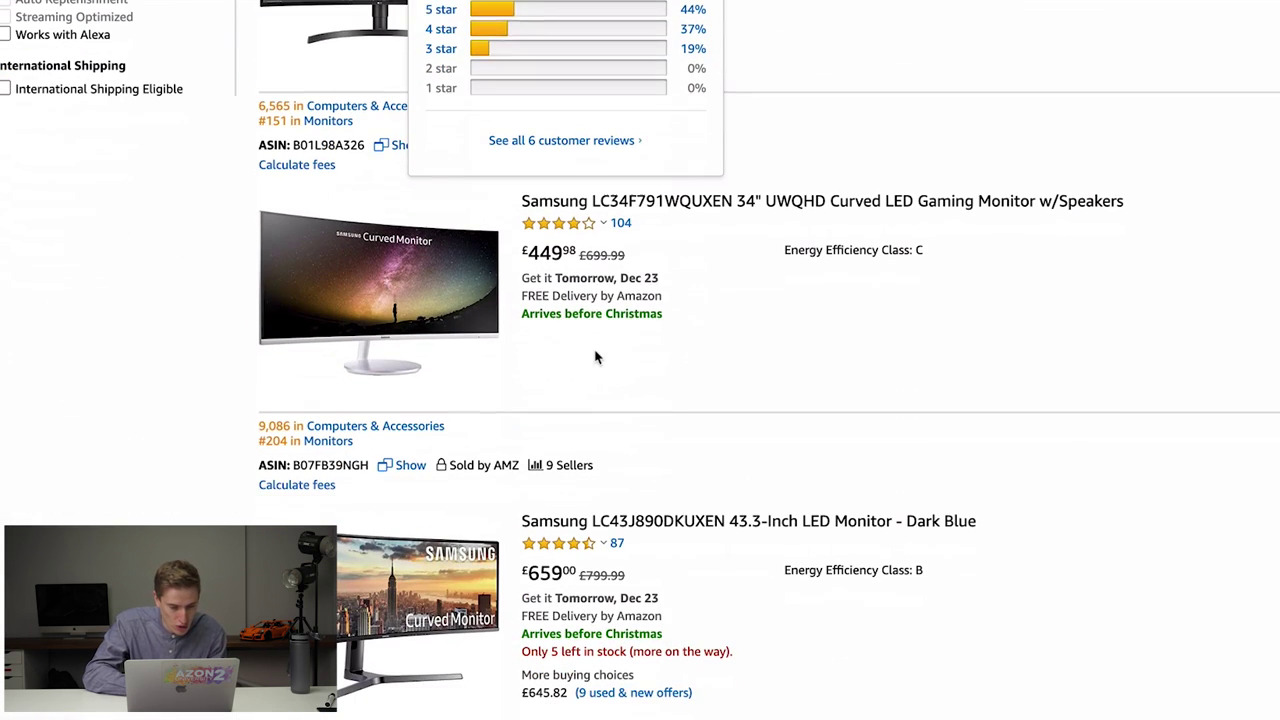
scroll(636, 260, down, 3)
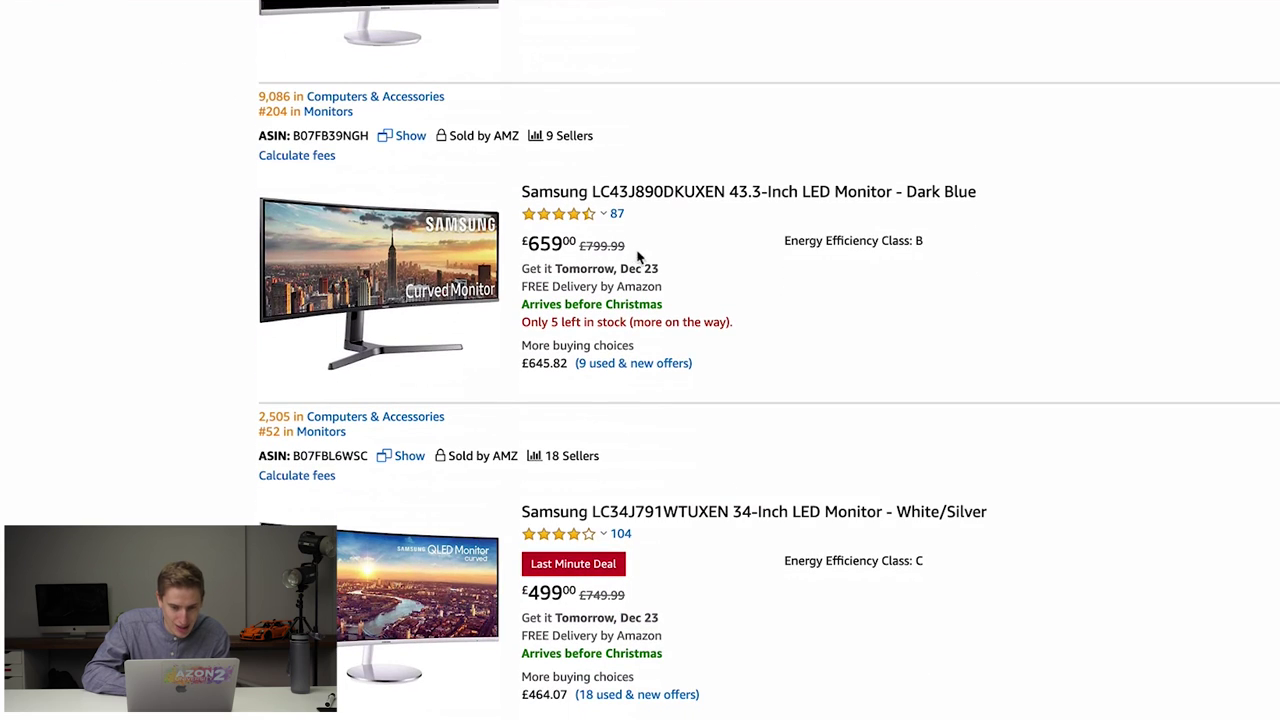
right_click(672, 202)
click(693, 210)
scroll(693, 218, down, 5)
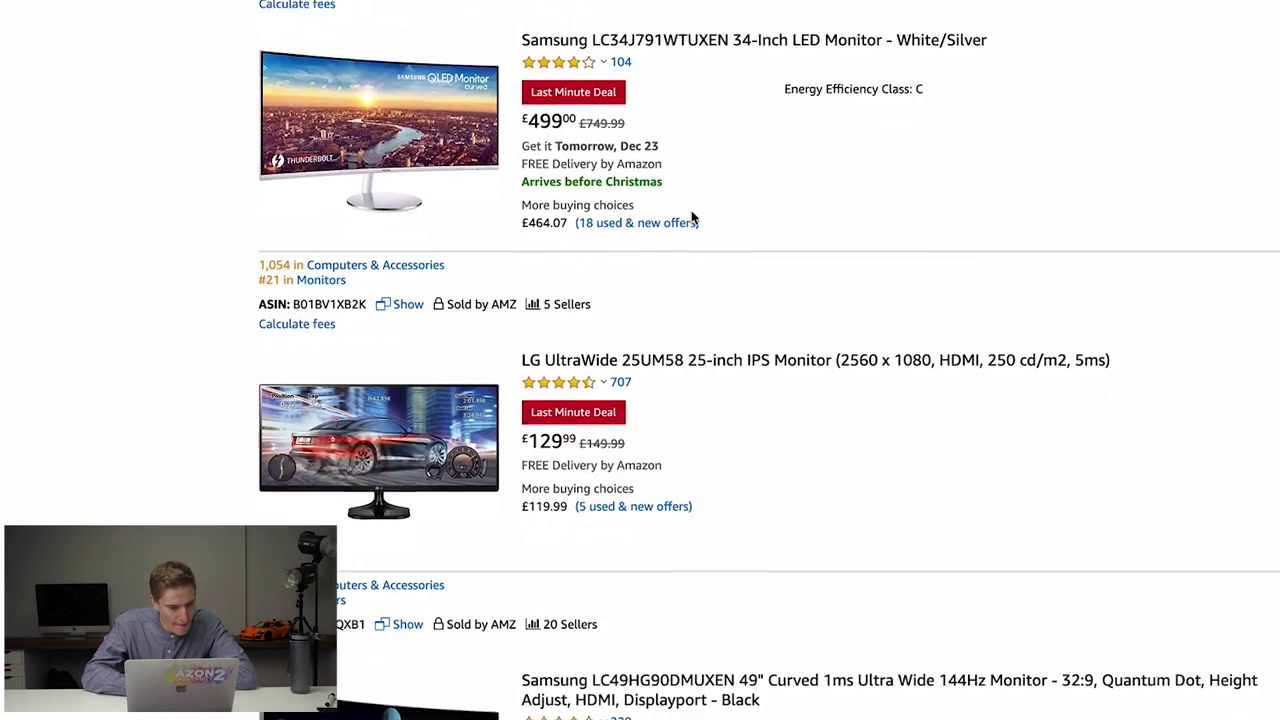
scroll(692, 218, down, 6)
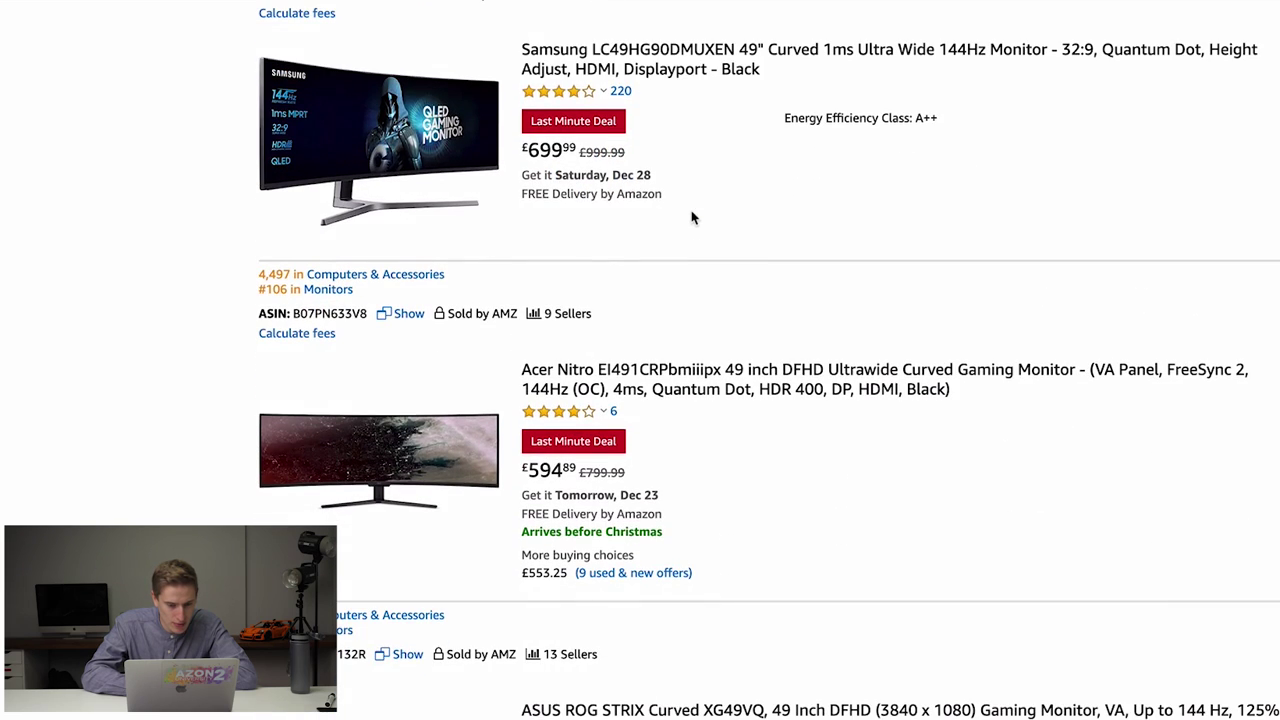
scroll(808, 181, up, 9)
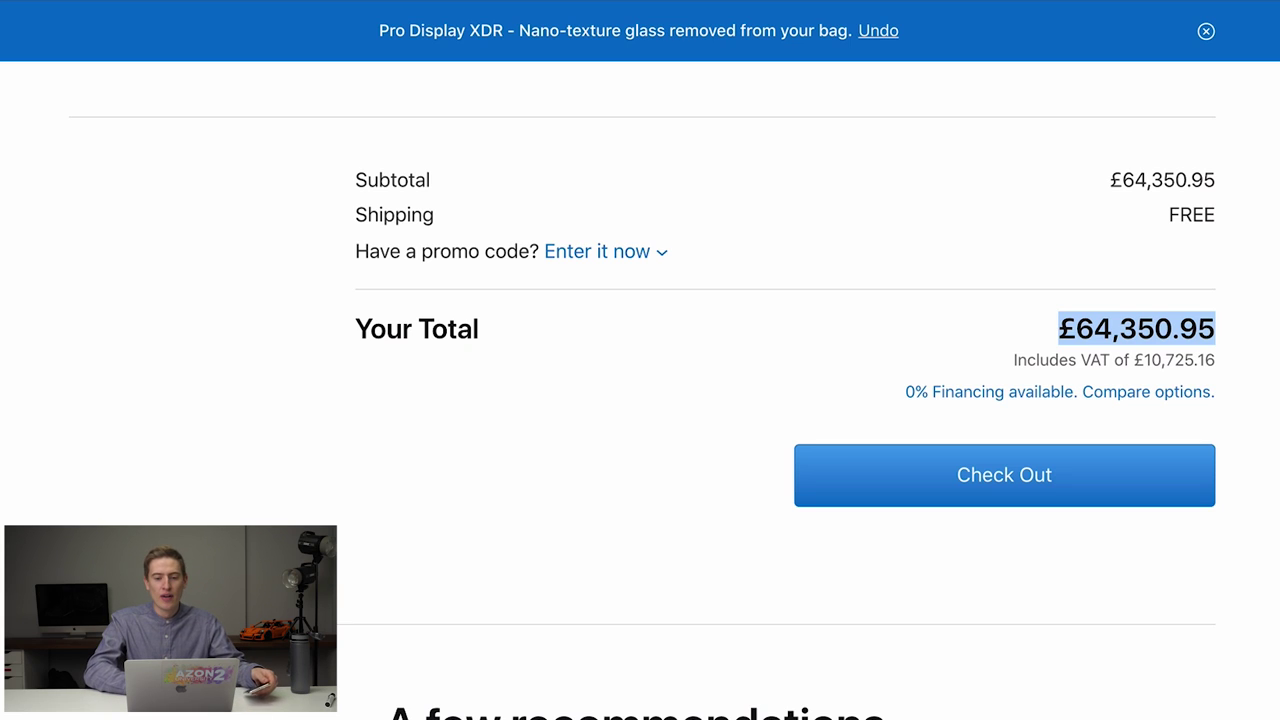
Review the bag total and the Pro Display XDR and Mac Pro entries in the Apple shopping bag
scroll(471, 229, up, 20)
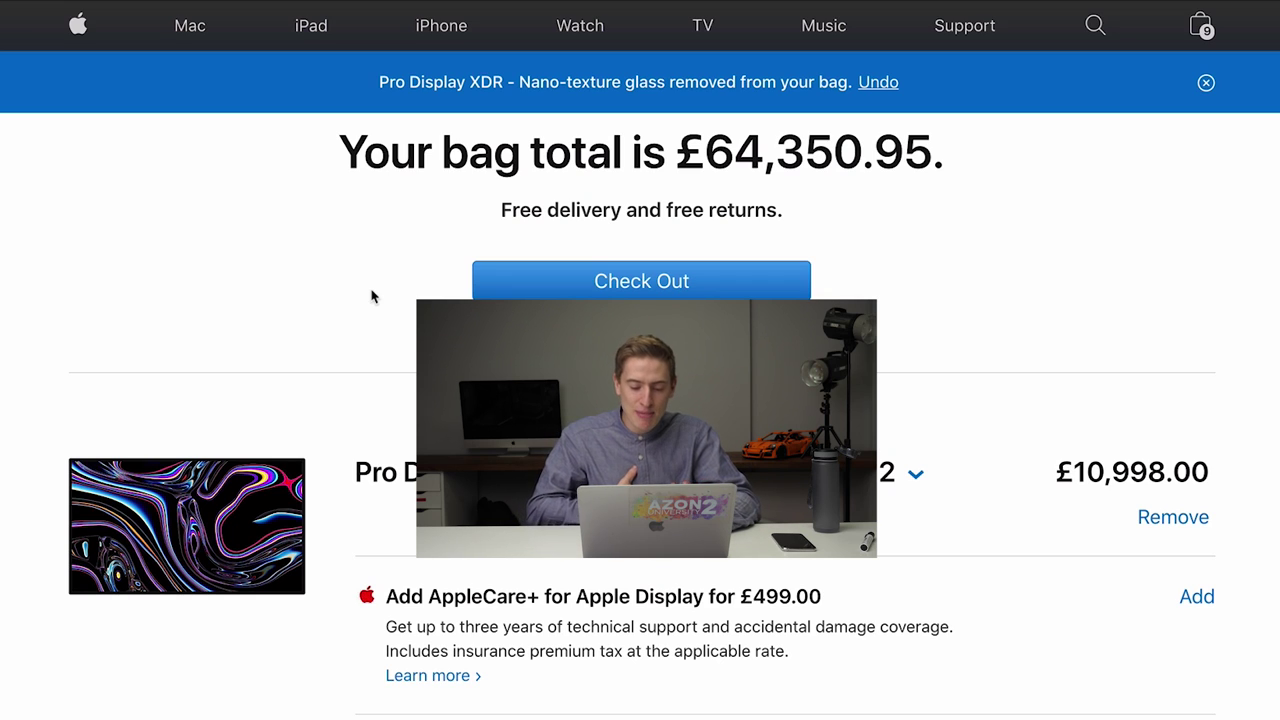
scroll(371, 296, down, 10)
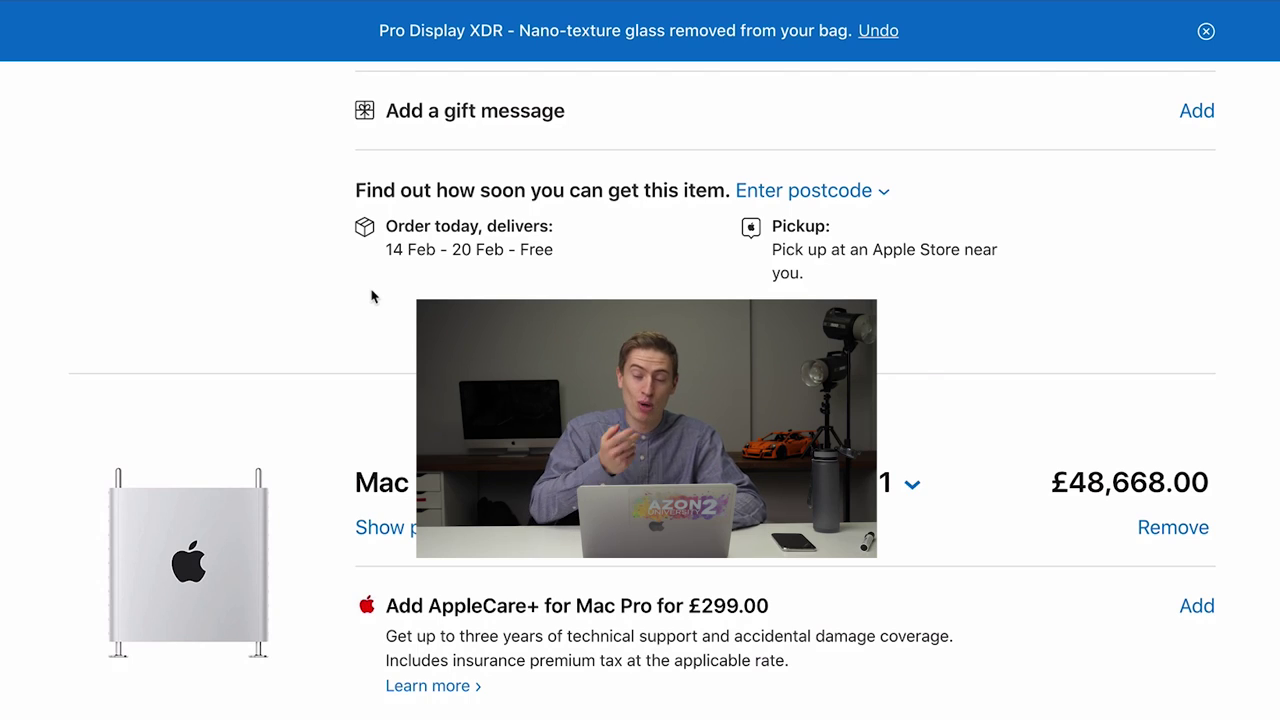
scroll(371, 296, down, 4)
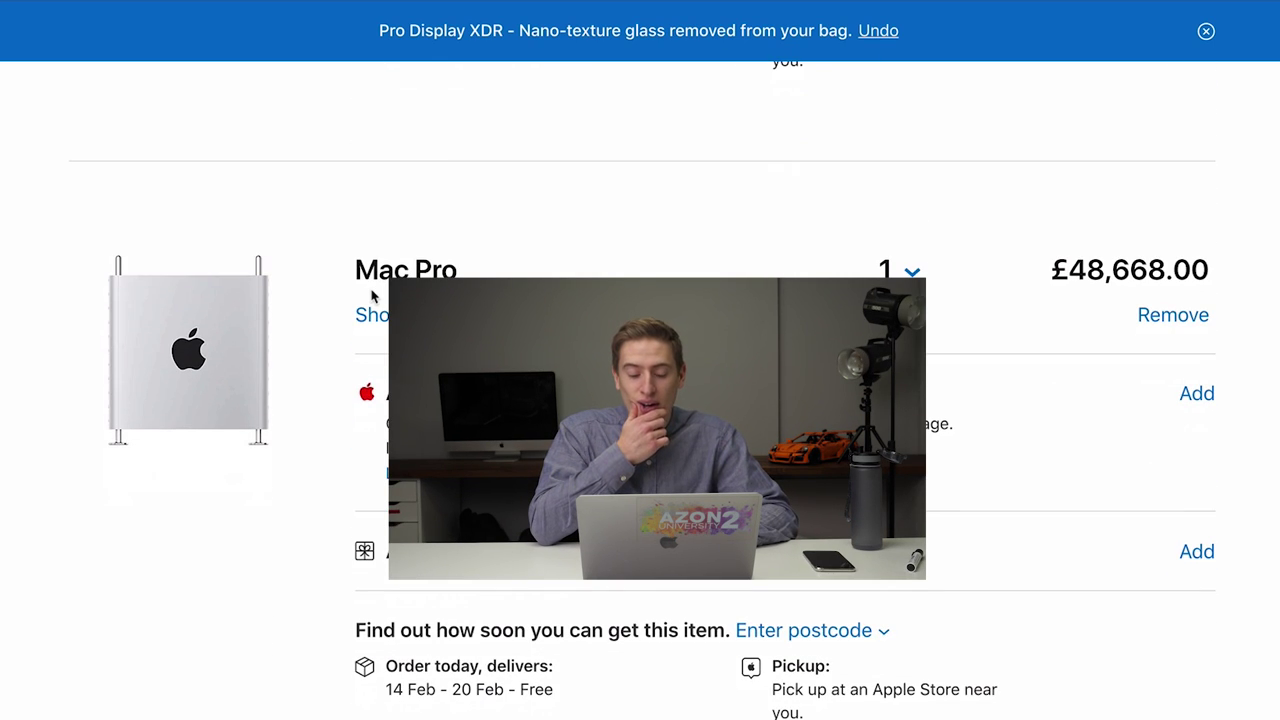